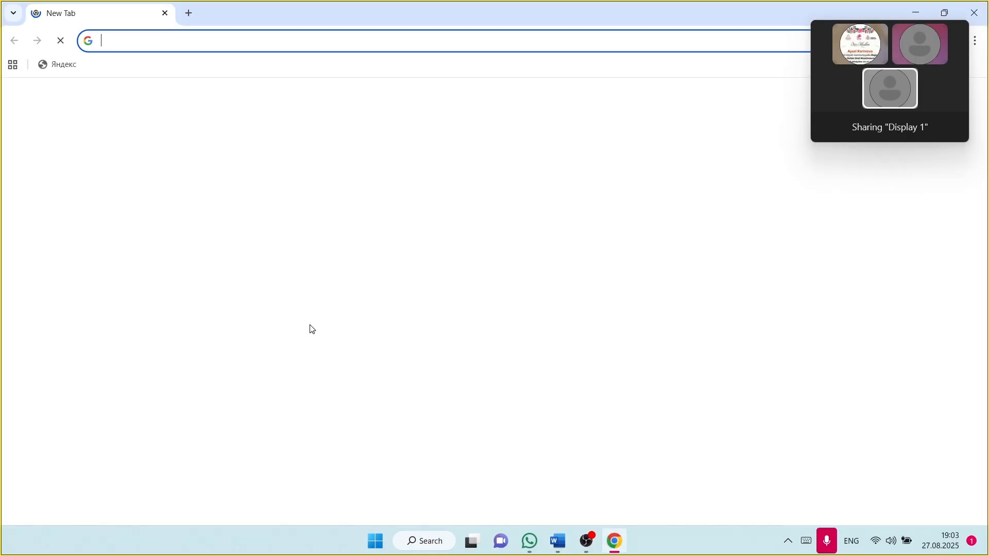
Step: Search Google for baku and open the Azerbaijani Wikipedia article on Bakı
{"action": "left_click", "coordinate": [347, 268]}
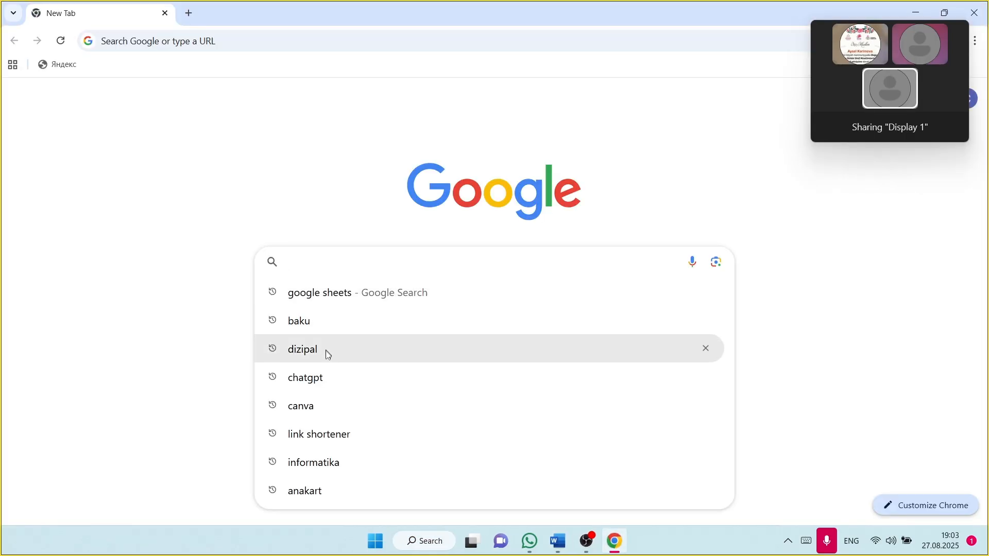
{"action": "left_click", "coordinate": [336, 321]}
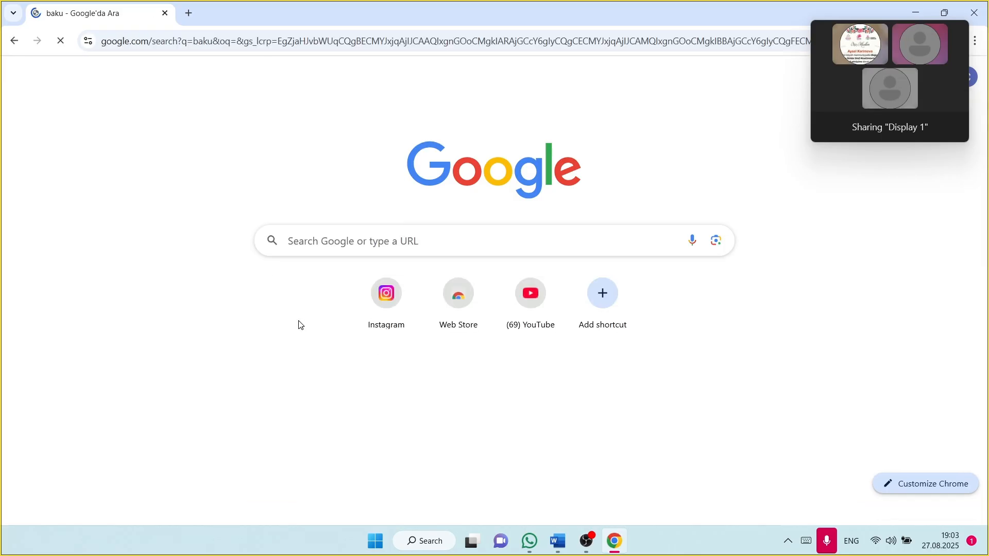
{"action": "scroll", "coordinate": [166, 335], "scroll_direction": "down", "scroll_amount": 5}
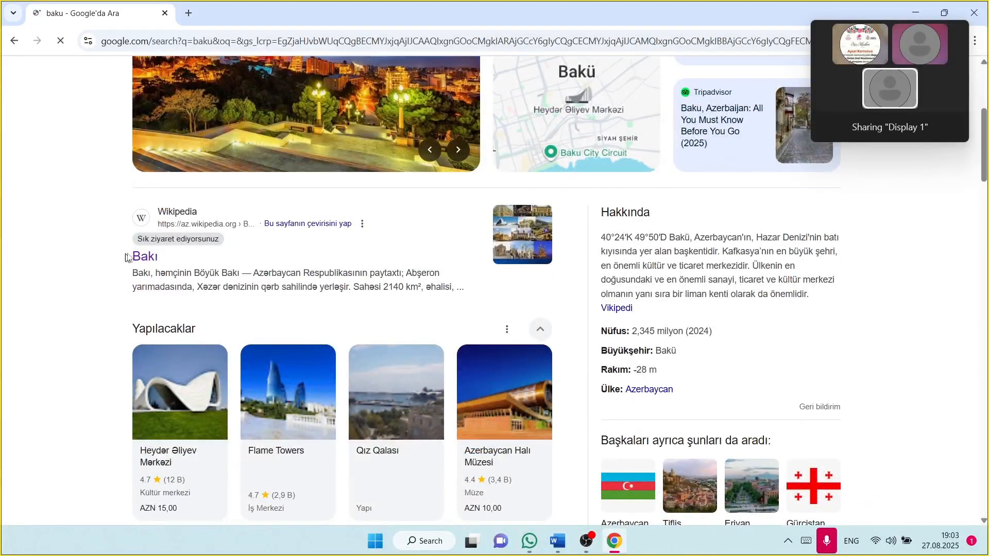
{"action": "left_click", "coordinate": [149, 264]}
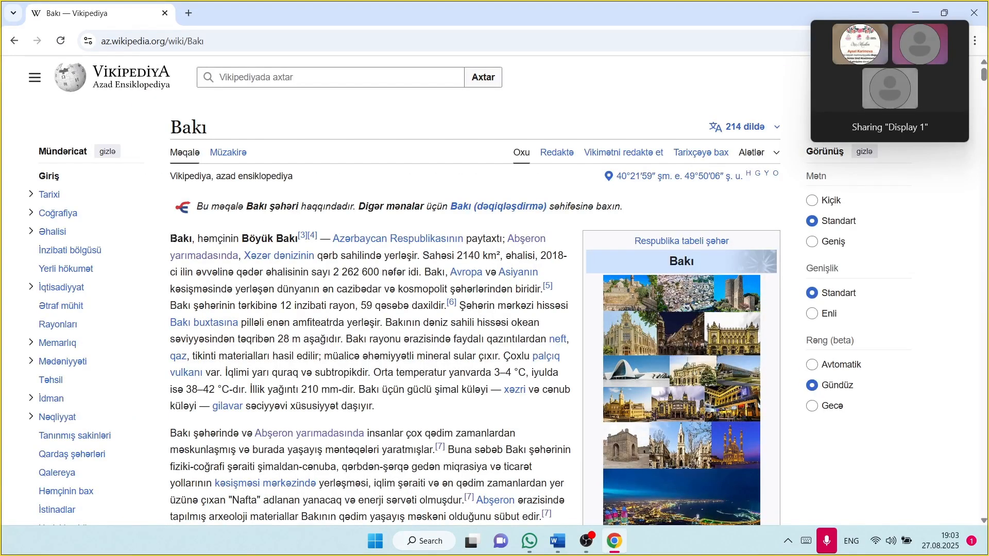
Step: Copy the article's two introductory paragraphs and switch over to Word
{"action": "left_click_drag", "start_coordinate": [171, 239], "coordinate": [474, 500]}
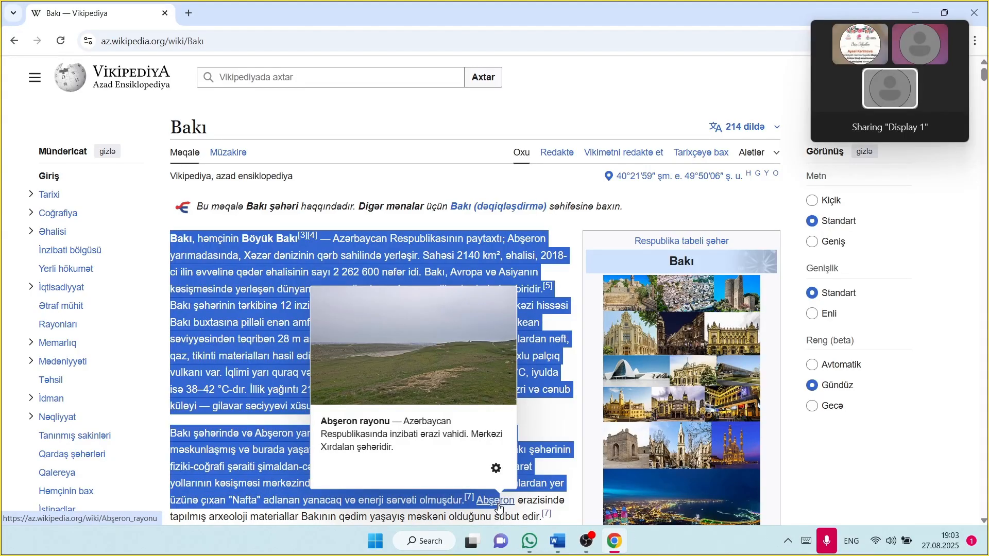
{"action": "key", "text": "ctrl+c"}
{"action": "key", "text": "alt+Tab"}
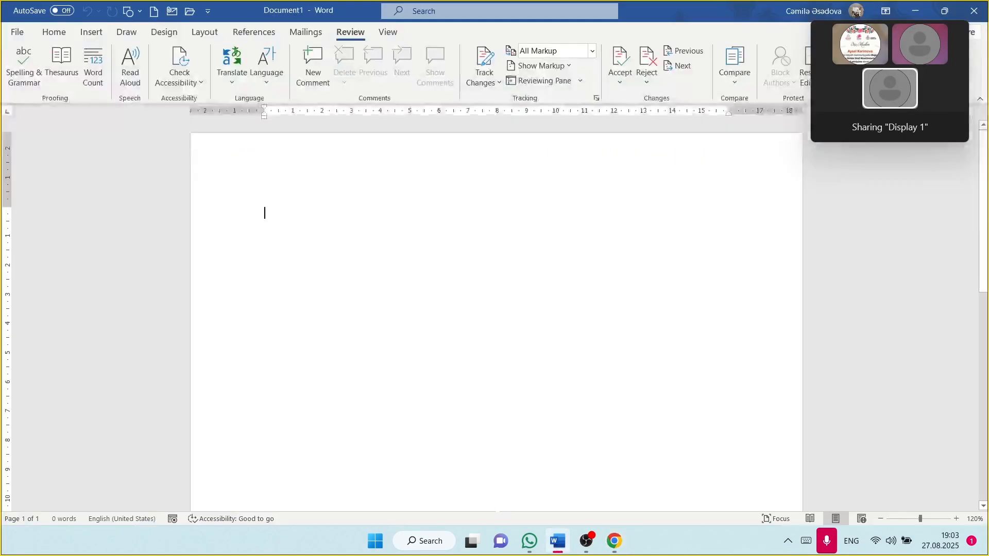
Step: Paste the Bakı paragraphs as text only and run a spelling and grammar check
{"action": "key", "text": "ctrl+v"}
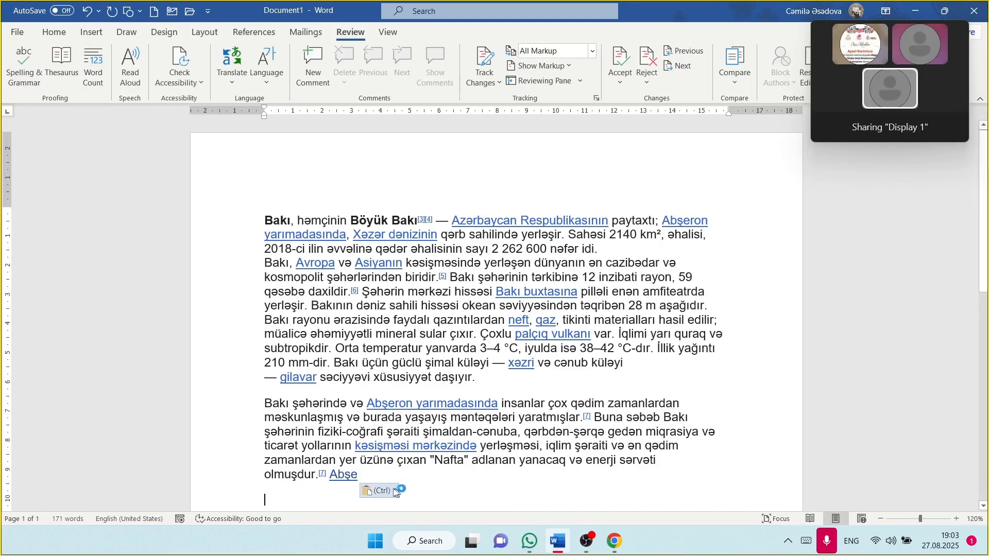
{"action": "left_click", "coordinate": [381, 491]}
{"action": "left_click", "coordinate": [410, 453]}
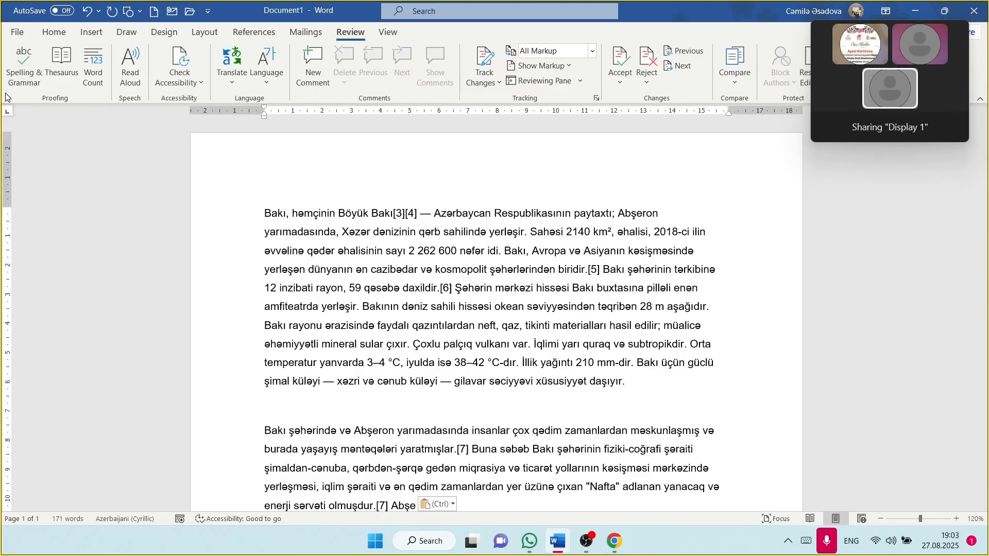
{"action": "left_click", "coordinate": [23, 65]}
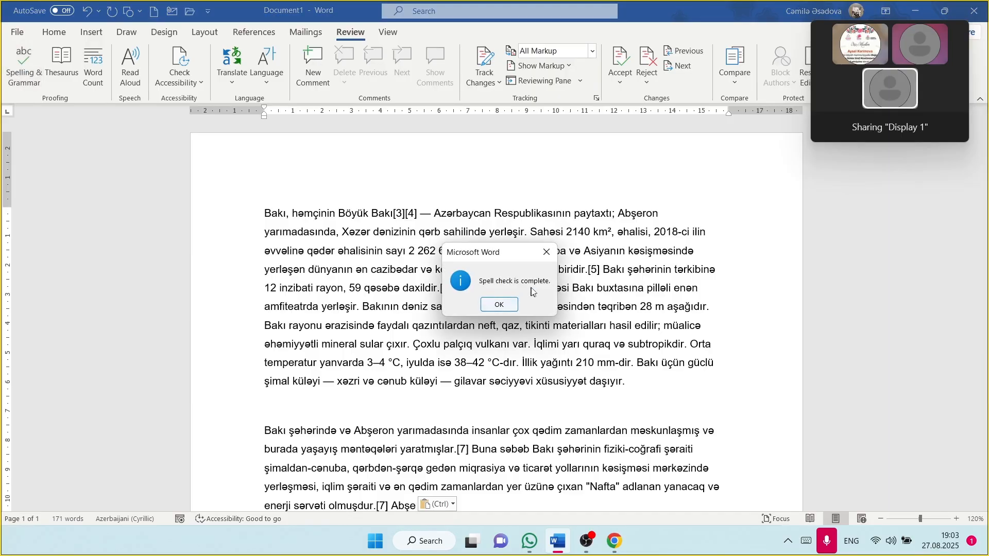
{"action": "left_click", "coordinate": [500, 305]}
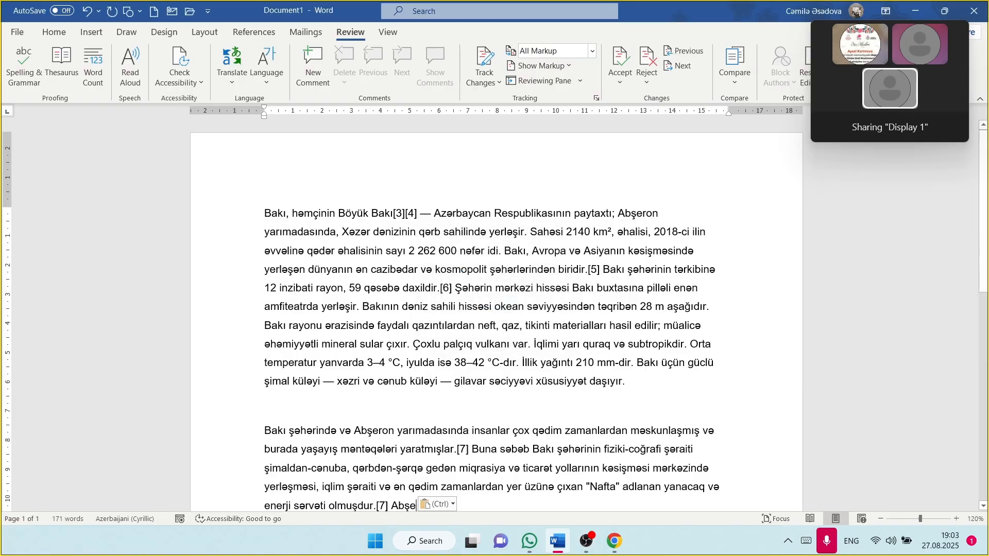
Step: Delete the trailing fragment 'Abşe' after the Thesaurus finds no entry for it
{"action": "left_click", "coordinate": [58, 66]}
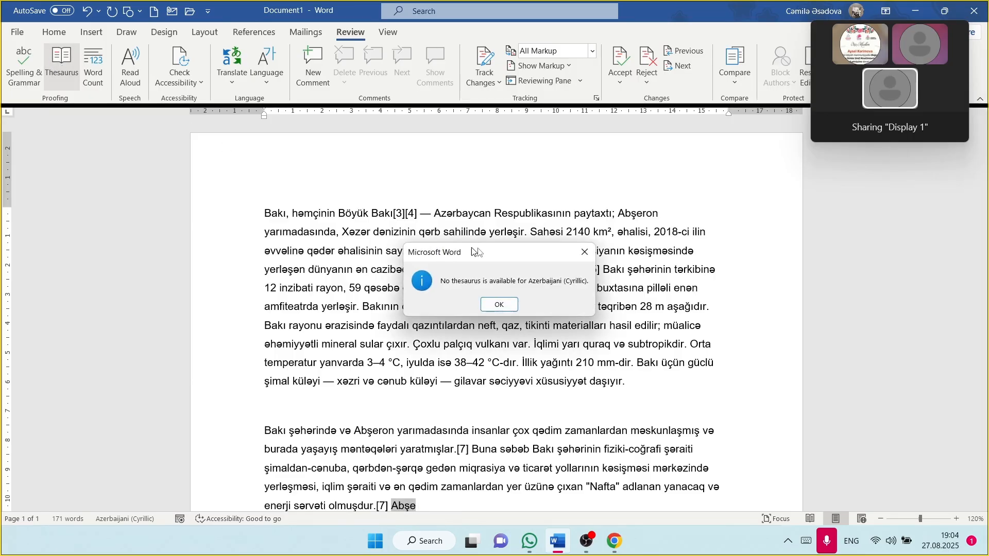
{"action": "left_click", "coordinate": [499, 304]}
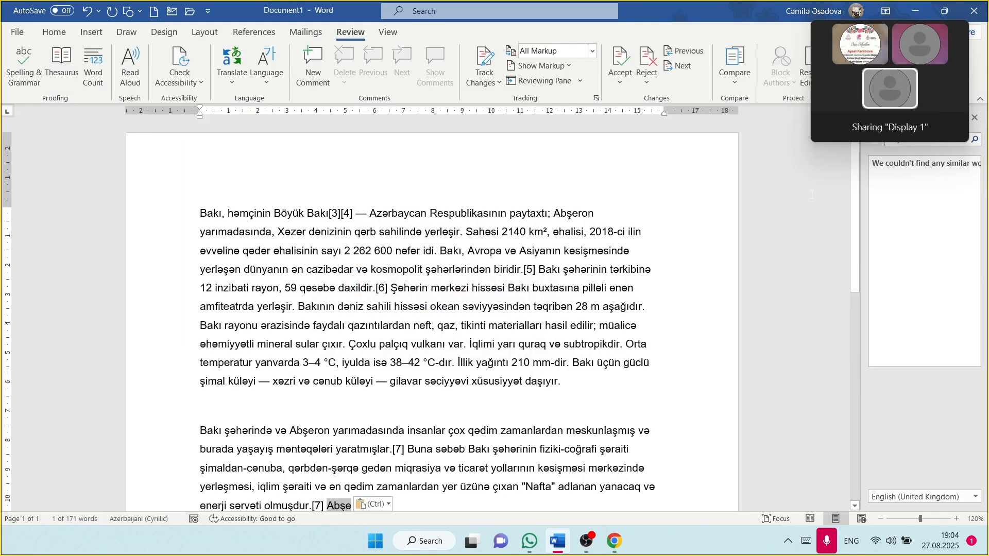
{"action": "mouse_move", "coordinate": [897, 31]}
{"action": "left_click_drag", "start_coordinate": [922, 36], "coordinate": [716, 69]}
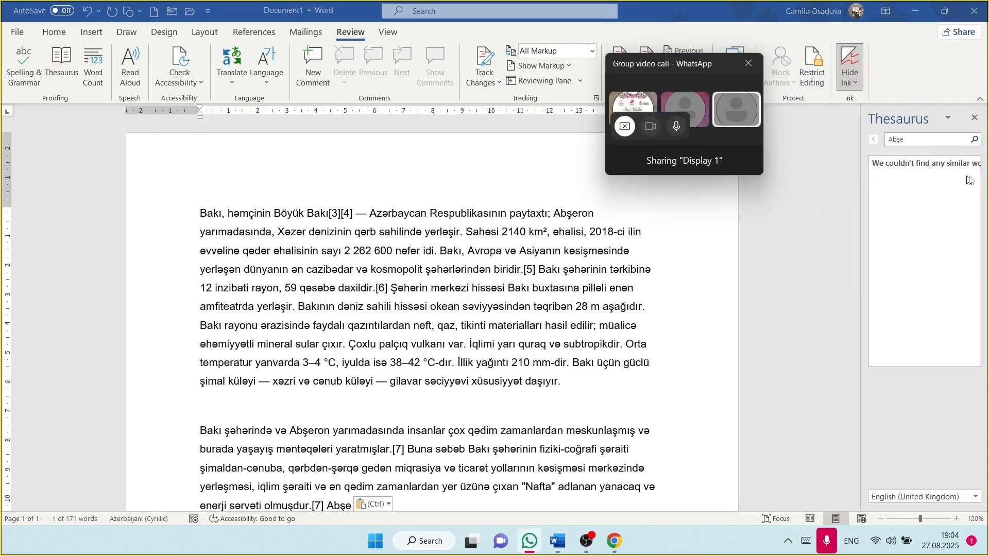
{"action": "key", "text": "BackSpace"}
{"action": "key", "text": "BackSpace"}
{"action": "key", "text": "BackSpace"}
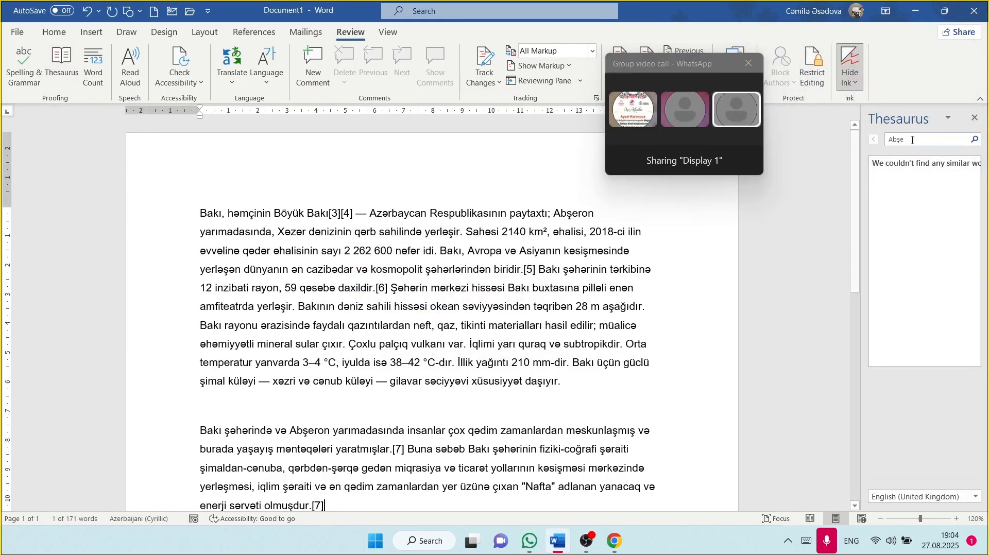
Step: Look up synonyms for 'book' and show the 170-word document statistics
{"action": "left_click", "coordinate": [913, 140]}
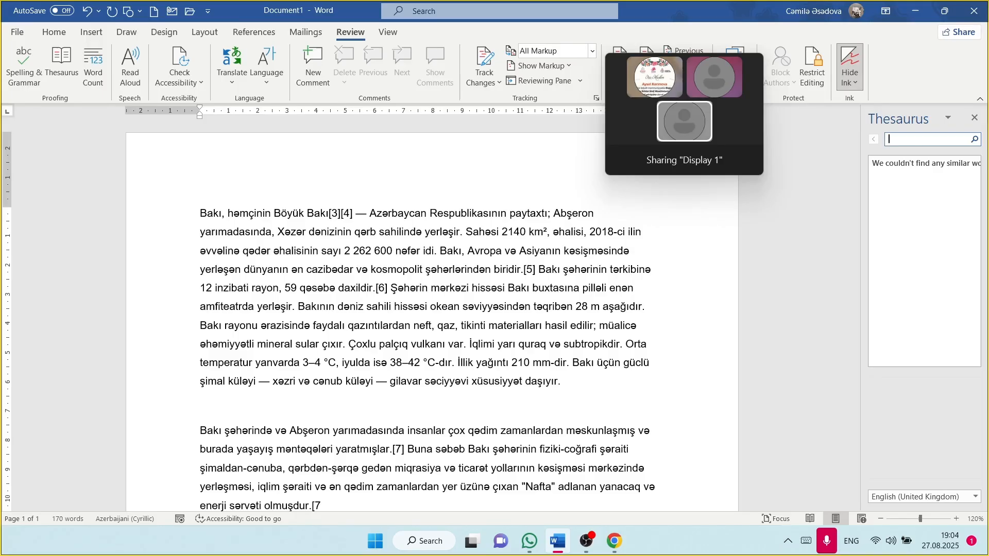
{"action": "key", "text": "Return"}
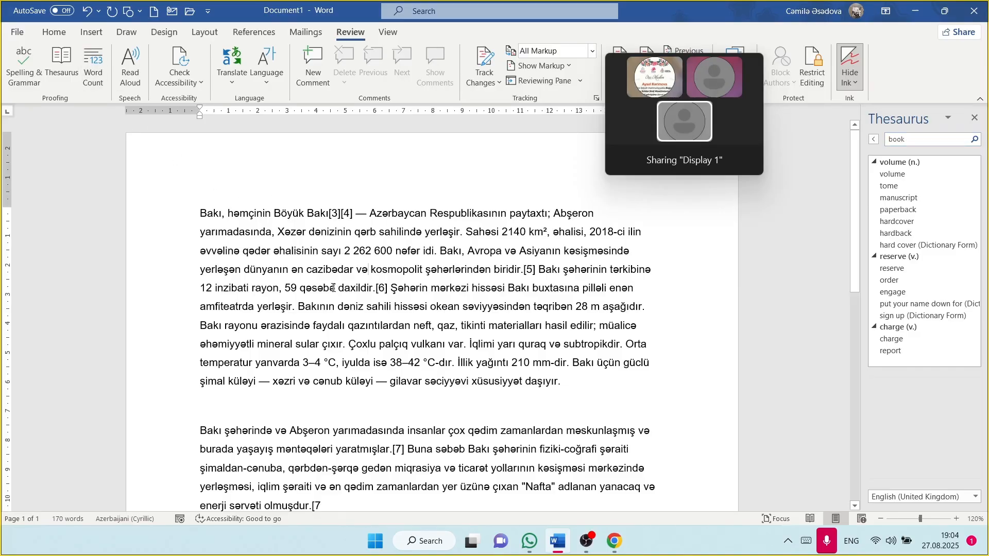
{"action": "left_click", "coordinate": [93, 69]}
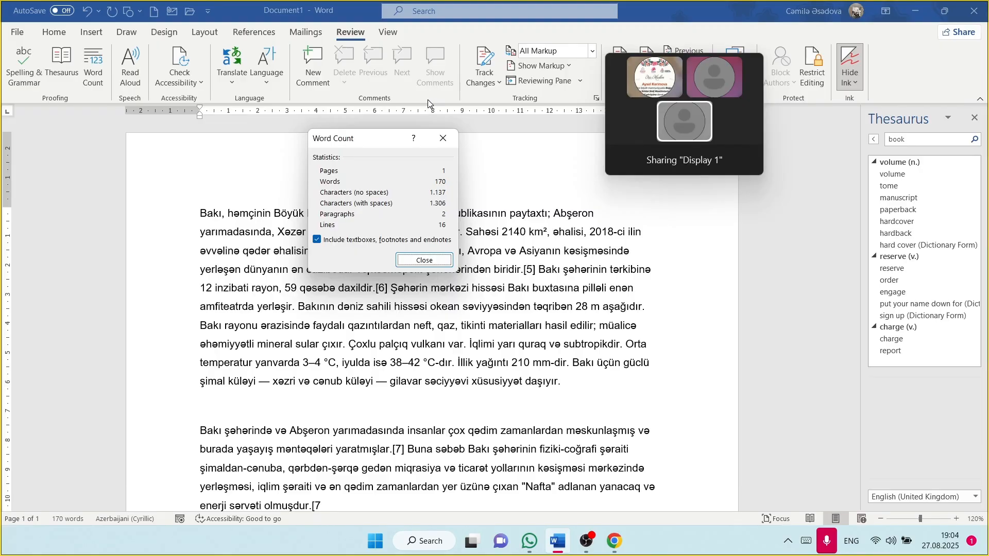
Step: Close the Word Count dialog and start Read Aloud with the volume raised
{"action": "left_click", "coordinate": [443, 138]}
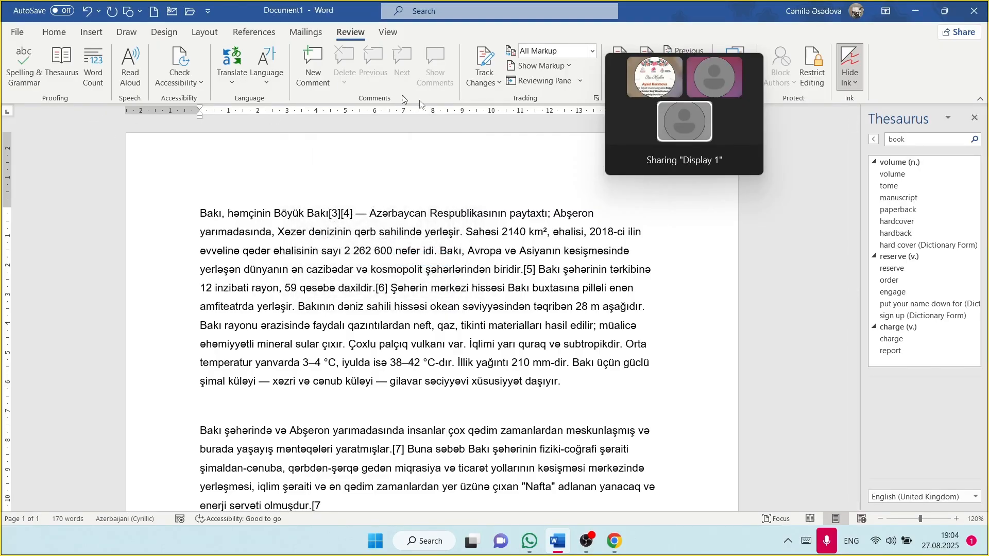
{"action": "mouse_move", "coordinate": [715, 60]}
{"action": "left_click_drag", "start_coordinate": [715, 61], "coordinate": [861, 153]}
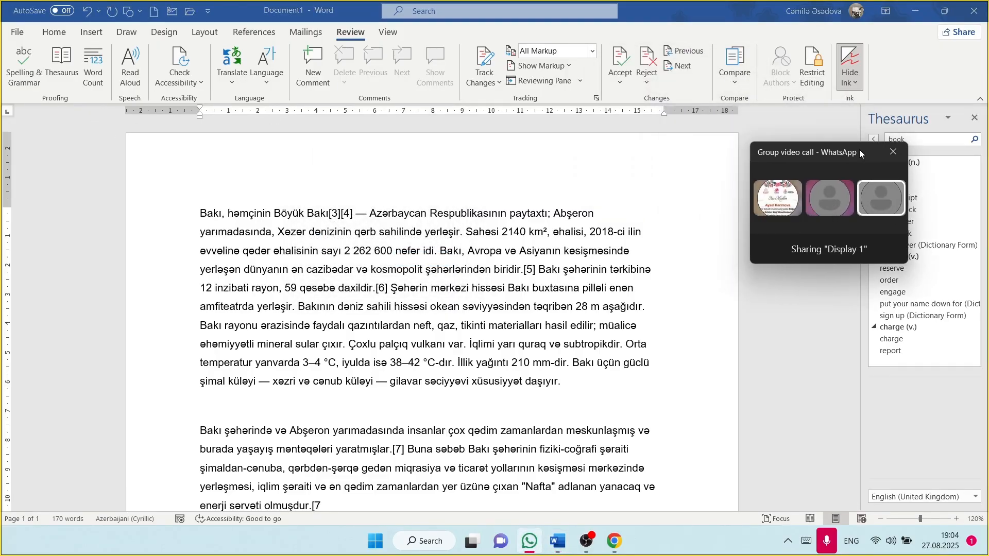
{"action": "left_click", "coordinate": [127, 66]}
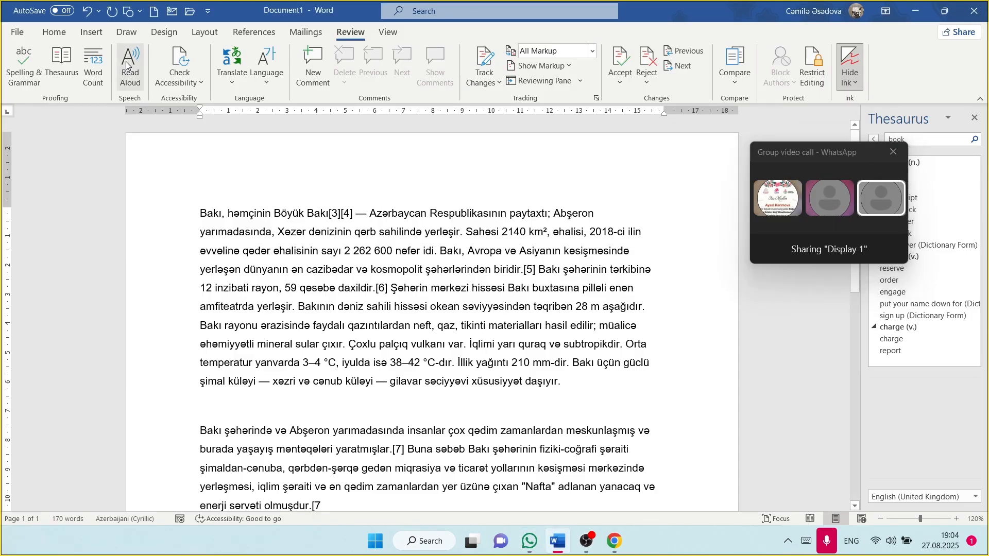
{"action": "left_click", "coordinate": [127, 66]}
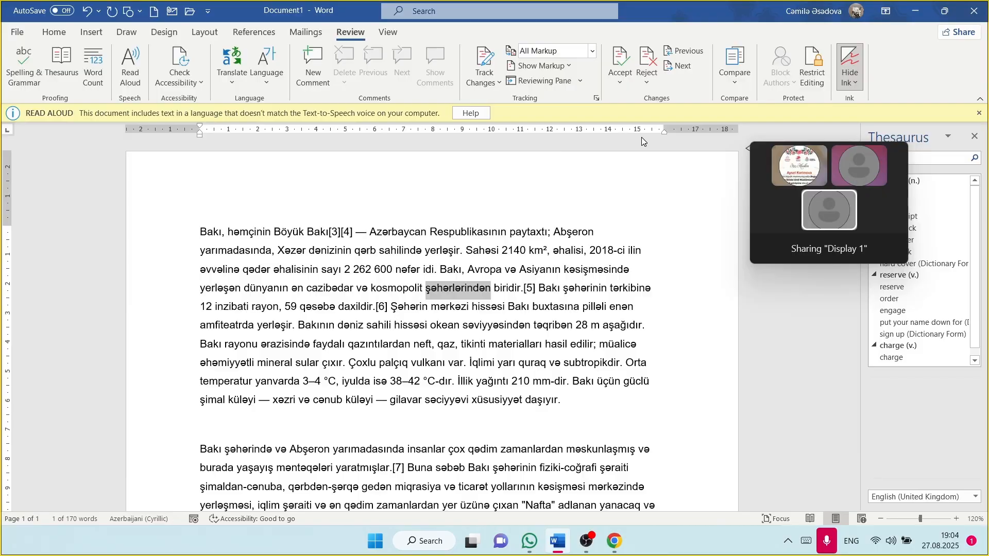
{"action": "key", "text": "XF86AudioRaiseVolume"}
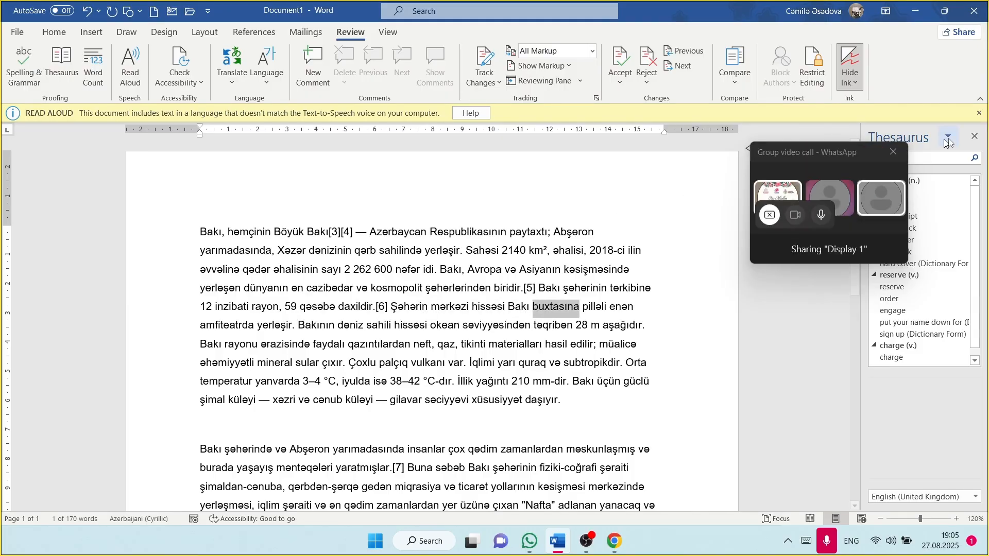
Step: Close the Thesaurus pane, then restart Read Aloud and pause it
{"action": "left_click", "coordinate": [982, 137]}
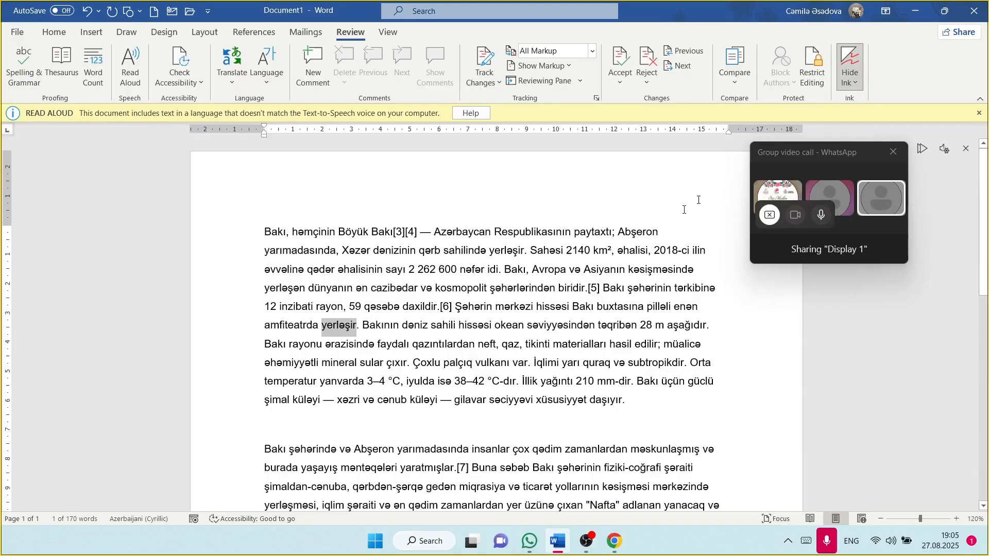
{"action": "left_click_drag", "start_coordinate": [870, 155], "coordinate": [617, 147]}
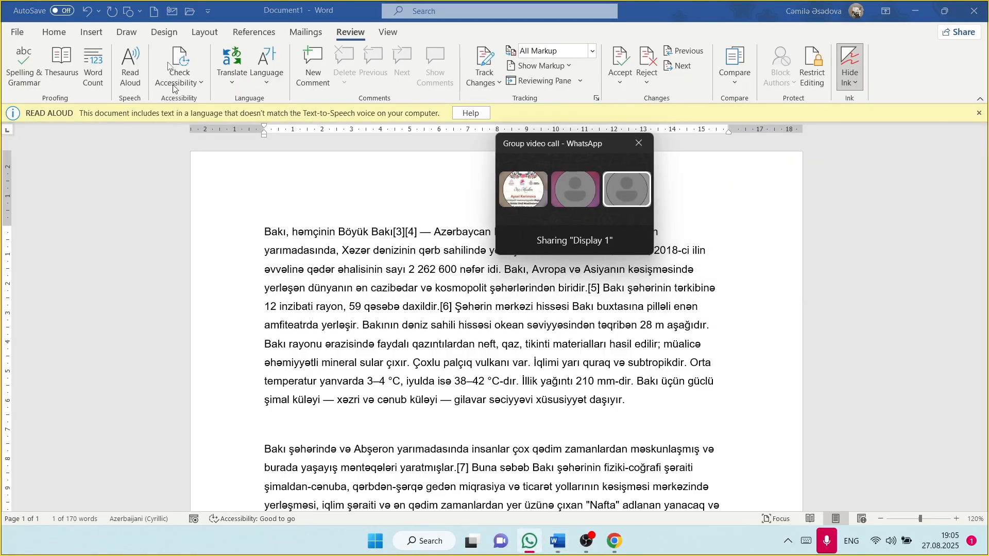
{"action": "left_click", "coordinate": [123, 64]}
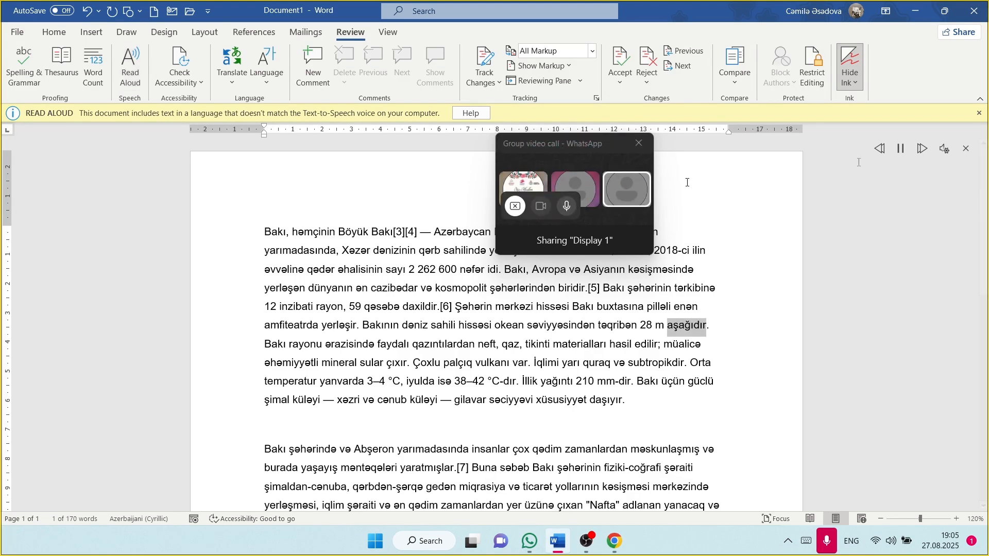
{"action": "left_click", "coordinate": [897, 154]}
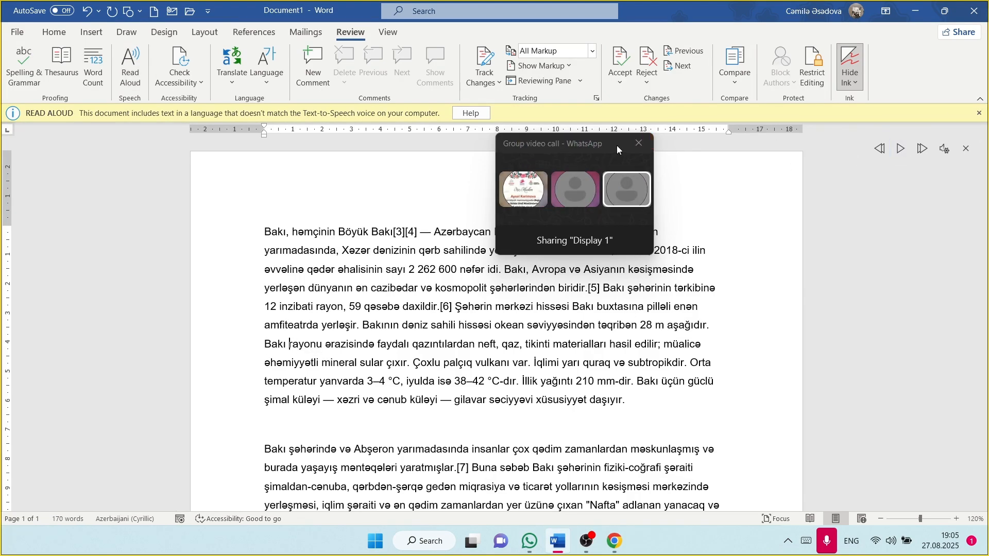
{"action": "left_click_drag", "start_coordinate": [618, 150], "coordinate": [787, 142]}
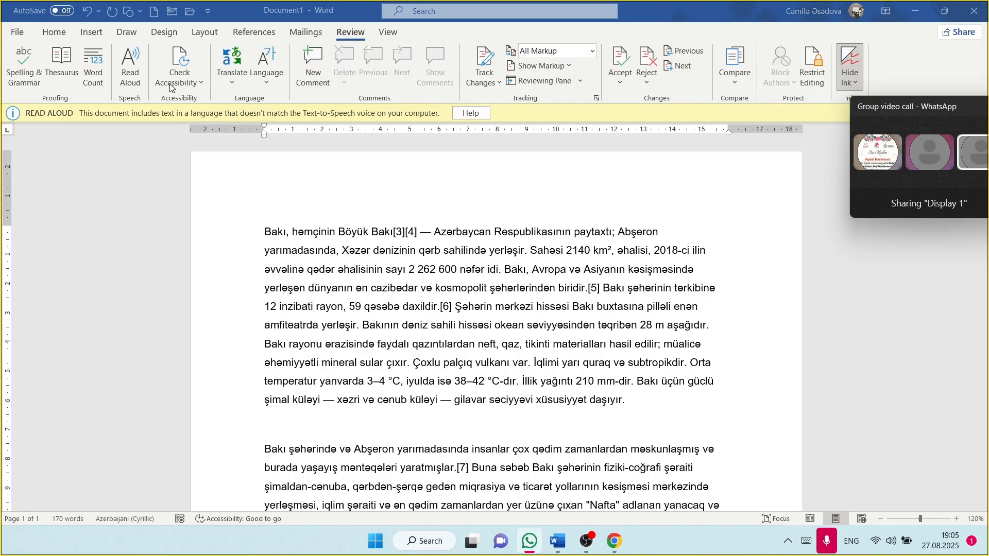
Step: Translate the selected first Bakı paragraph into English with Translate Selection
{"action": "left_click", "coordinate": [226, 77]}
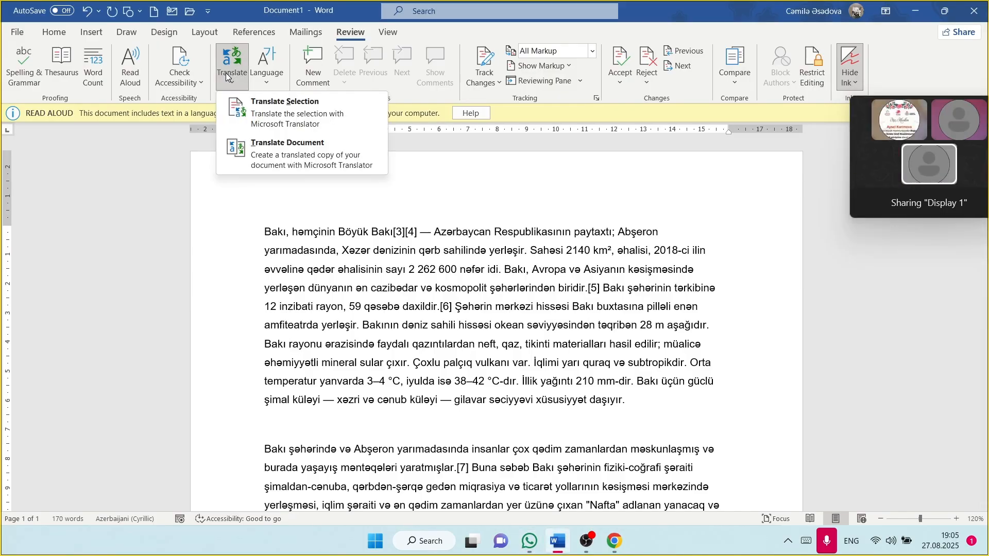
{"action": "left_click", "coordinate": [276, 110]}
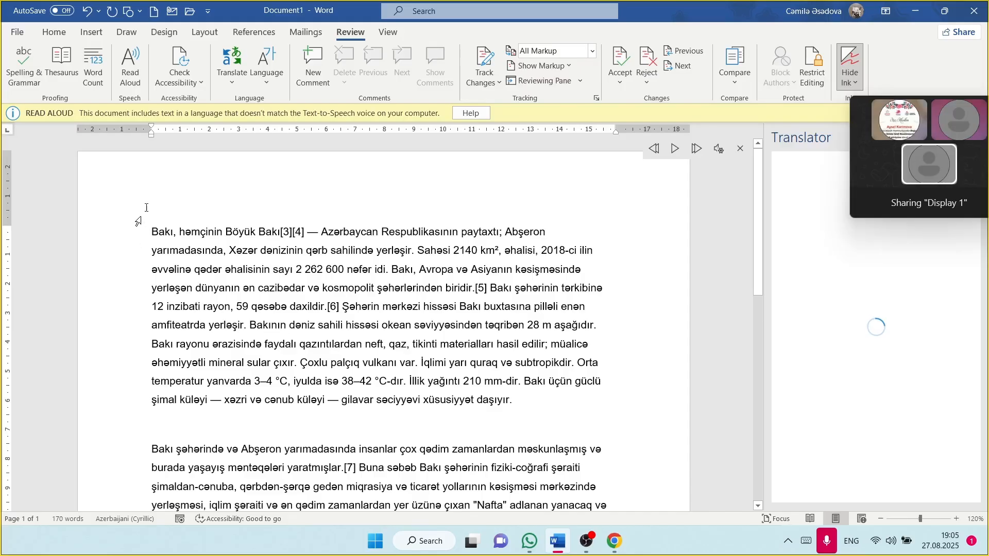
{"action": "left_click_drag", "start_coordinate": [152, 233], "coordinate": [516, 407]}
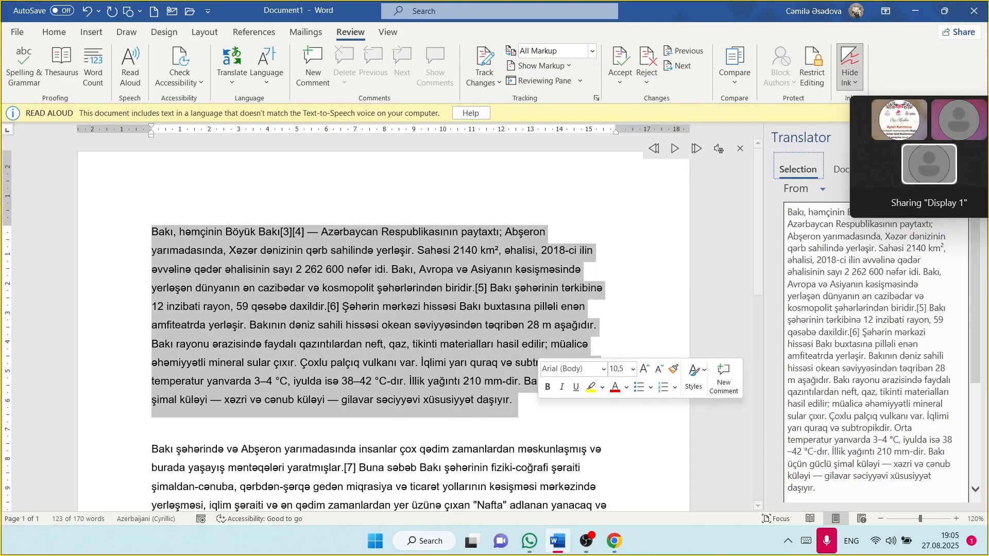
{"action": "scroll", "coordinate": [813, 242], "scroll_direction": "down", "scroll_amount": 3}
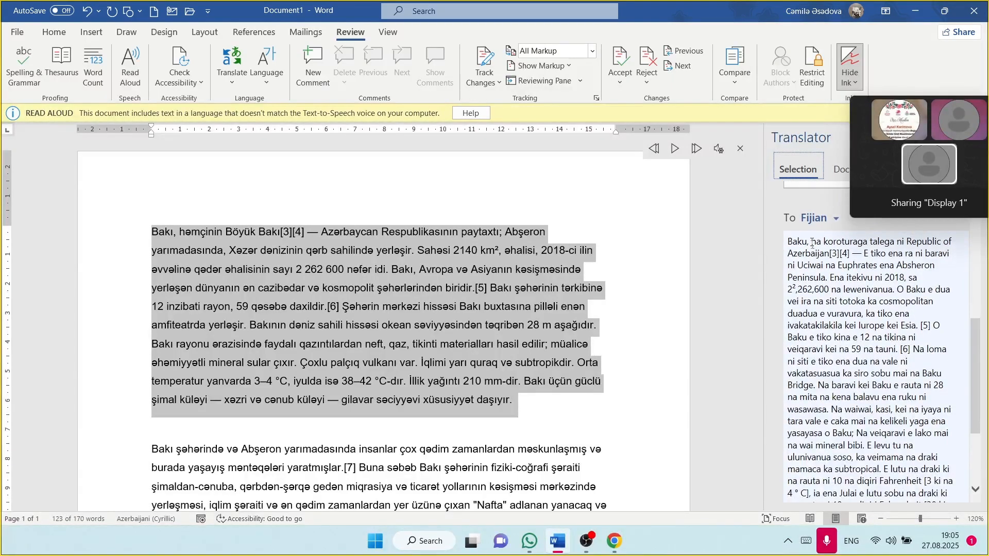
{"action": "left_click", "coordinate": [822, 219]}
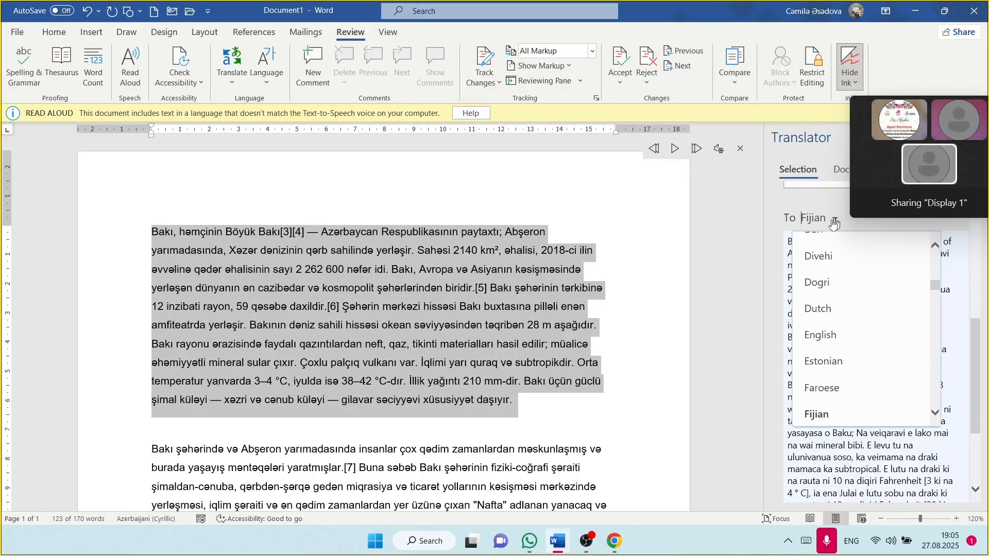
{"action": "left_click", "coordinate": [820, 336]}
Step: Change the translation's target language to Dari, then deselect the paragraph
{"action": "scroll", "coordinate": [818, 311], "scroll_direction": "up", "scroll_amount": 2}
{"action": "scroll", "coordinate": [818, 311], "scroll_direction": "down", "scroll_amount": 5}
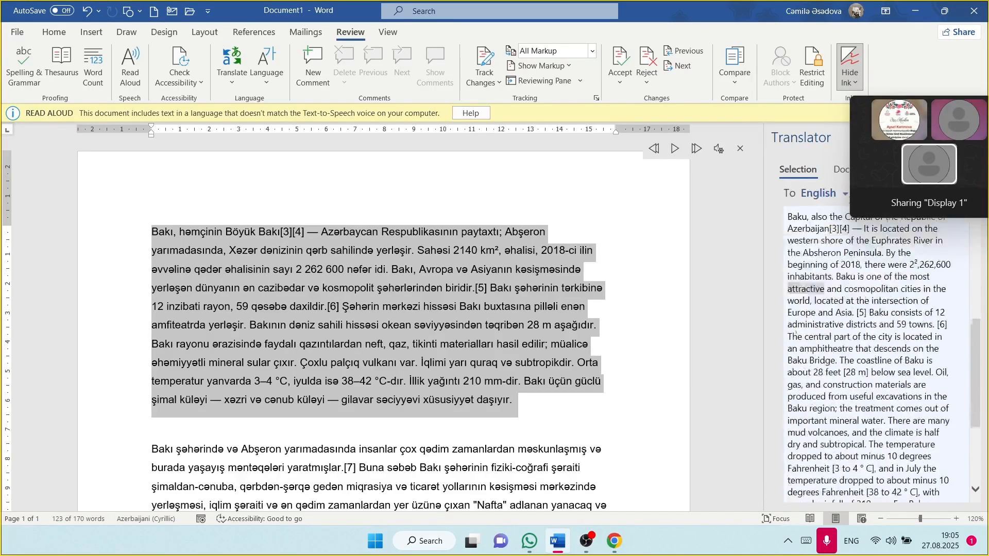
{"action": "scroll", "coordinate": [818, 311], "scroll_direction": "up", "scroll_amount": 3}
{"action": "scroll", "coordinate": [801, 252], "scroll_direction": "up", "scroll_amount": 5}
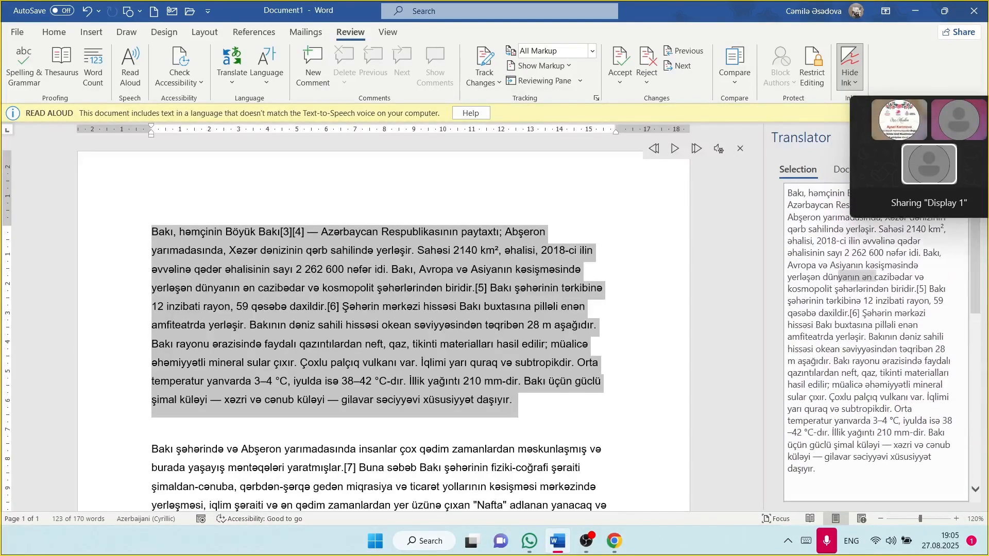
{"action": "scroll", "coordinate": [876, 340], "scroll_direction": "down", "scroll_amount": 2}
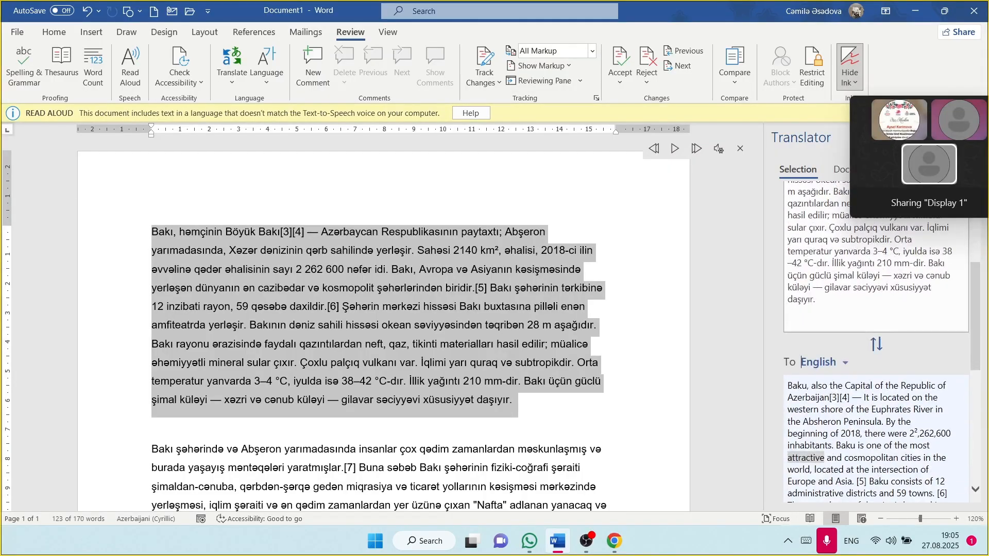
{"action": "left_click", "coordinate": [844, 366]}
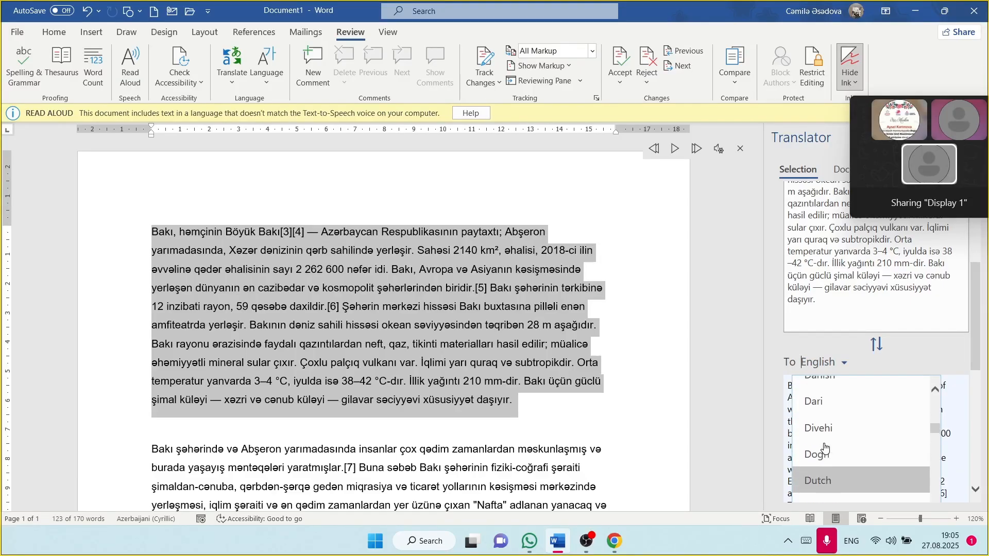
{"action": "scroll", "coordinate": [826, 412], "scroll_direction": "up", "scroll_amount": 1}
{"action": "left_click", "coordinate": [827, 404]}
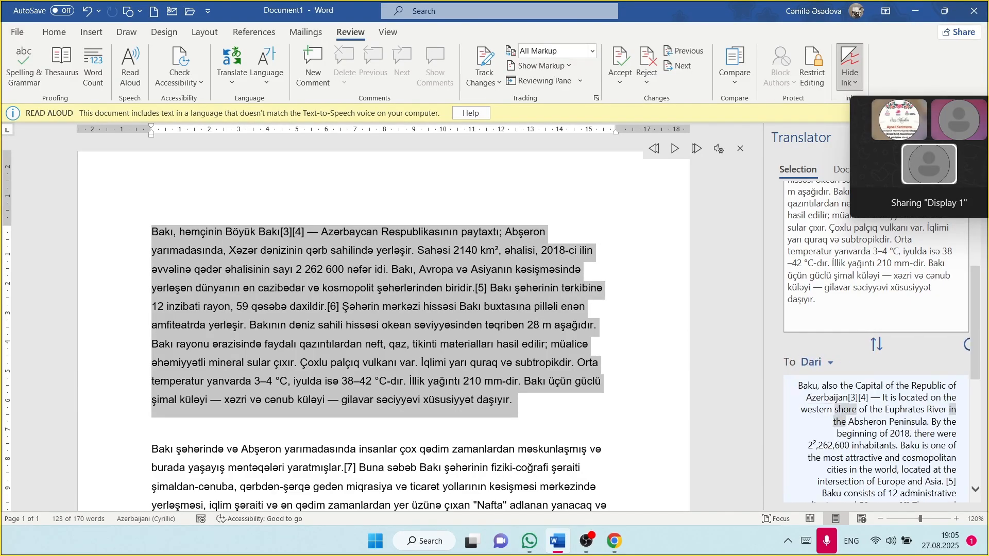
{"action": "scroll", "coordinate": [876, 335], "scroll_direction": "down", "scroll_amount": 5}
{"action": "scroll", "coordinate": [876, 335], "scroll_direction": "up", "scroll_amount": 8}
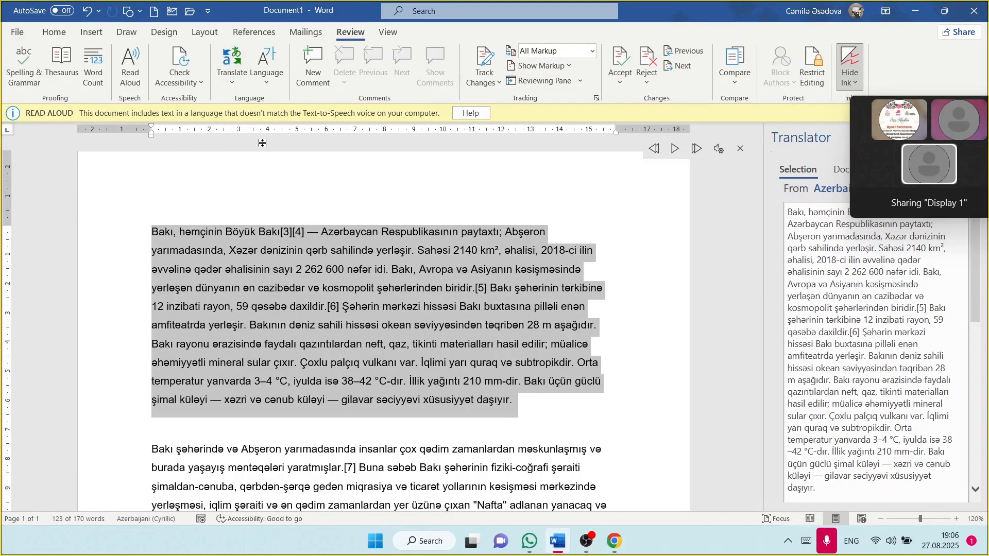
{"action": "left_click", "coordinate": [267, 232]}
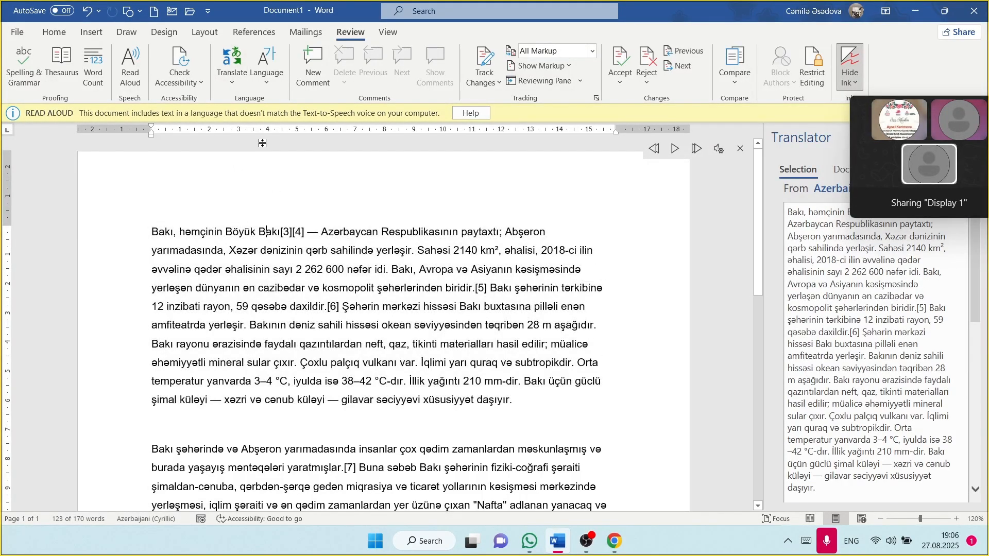
Step: View the Office language preferences and close Word Options without changes
{"action": "left_click", "coordinate": [268, 81]}
{"action": "left_click", "coordinate": [276, 119]}
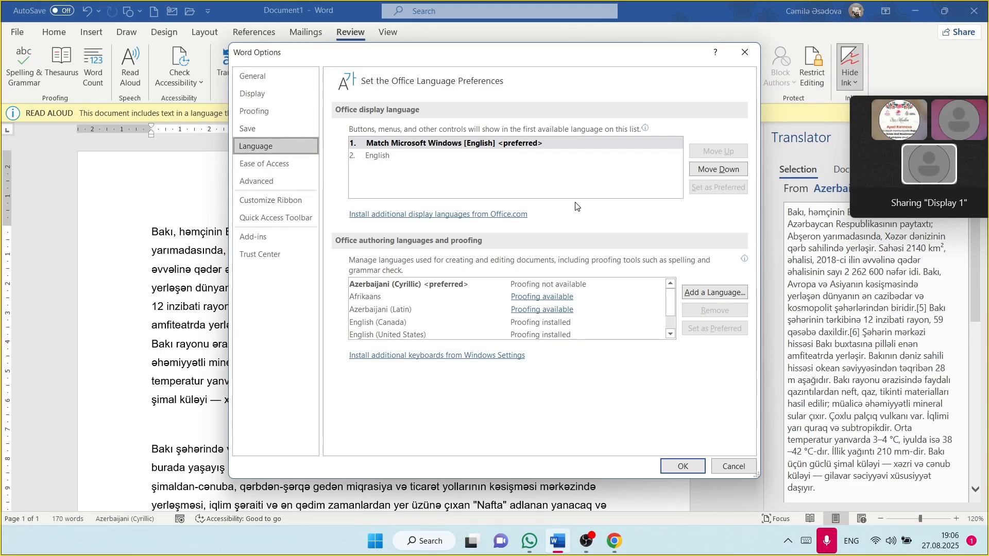
{"action": "left_click", "coordinate": [745, 52]}
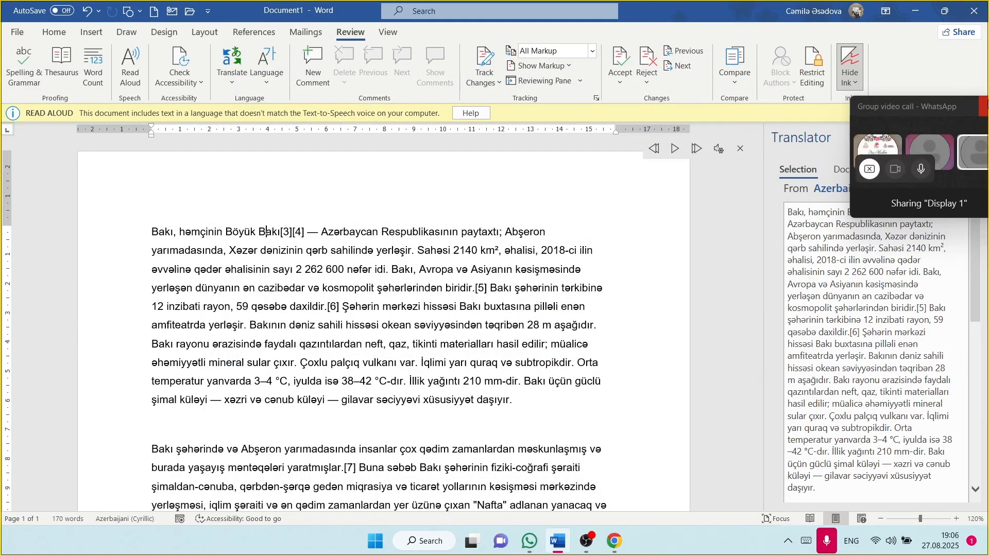
Step: Close the Translator pane and select the opening word 'Bakı,'
{"action": "left_click_drag", "start_coordinate": [934, 108], "coordinate": [690, 120]}
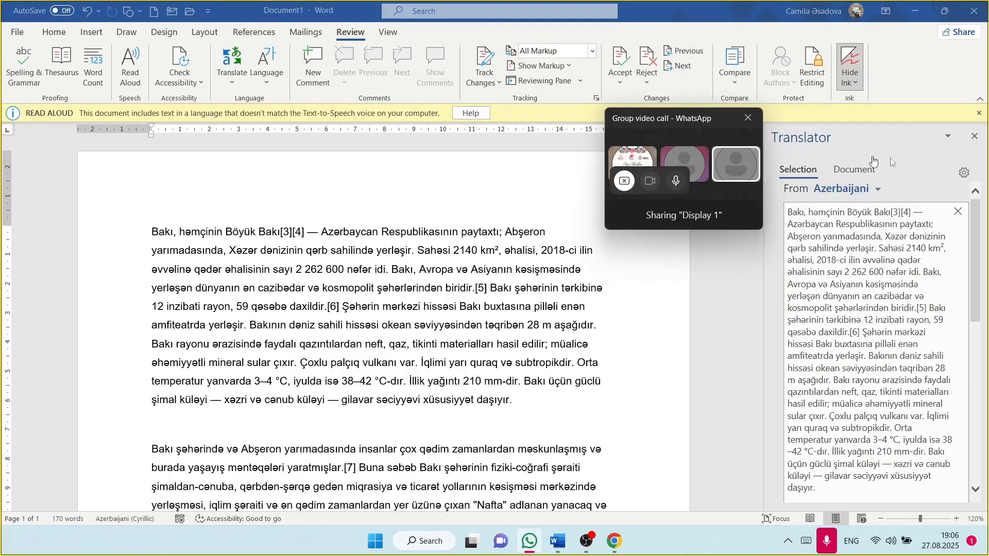
{"action": "left_click", "coordinate": [978, 137]}
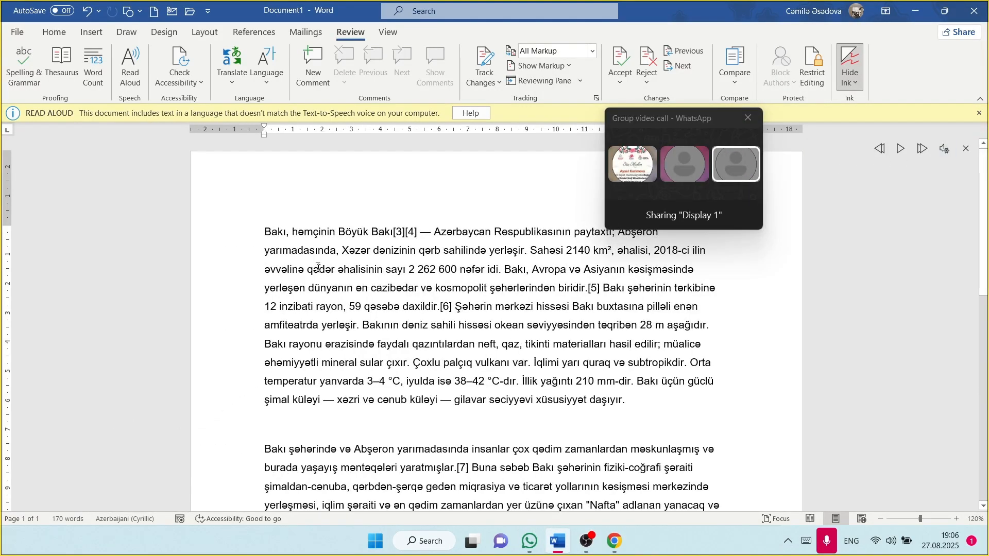
{"action": "left_click_drag", "start_coordinate": [263, 233], "coordinate": [292, 232]}
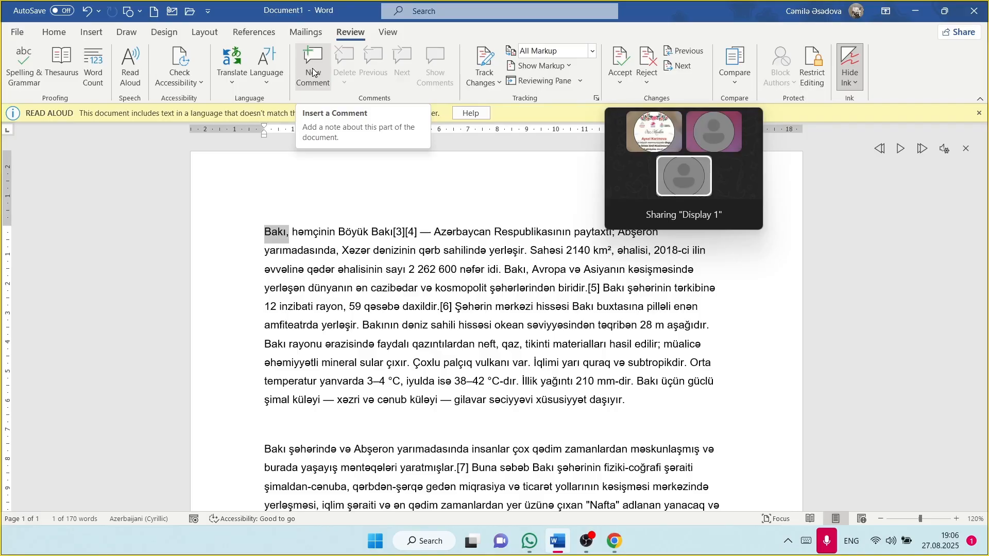
Step: Attach the comment 'Sabah turkiye edecem' to the selected word 'Bakı,'
{"action": "left_click", "coordinate": [313, 72]}
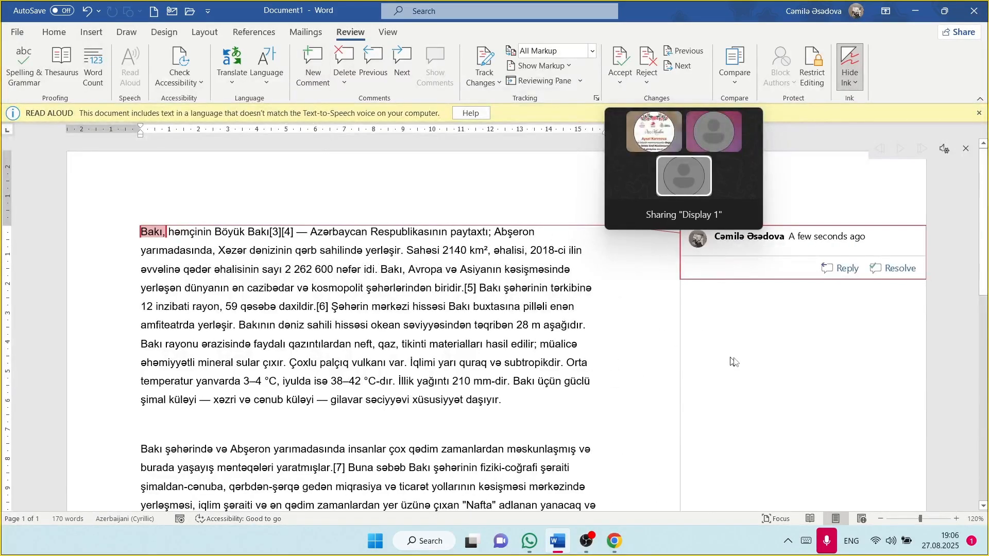
{"action": "type", "text": "Sabah turkiye edecem"}
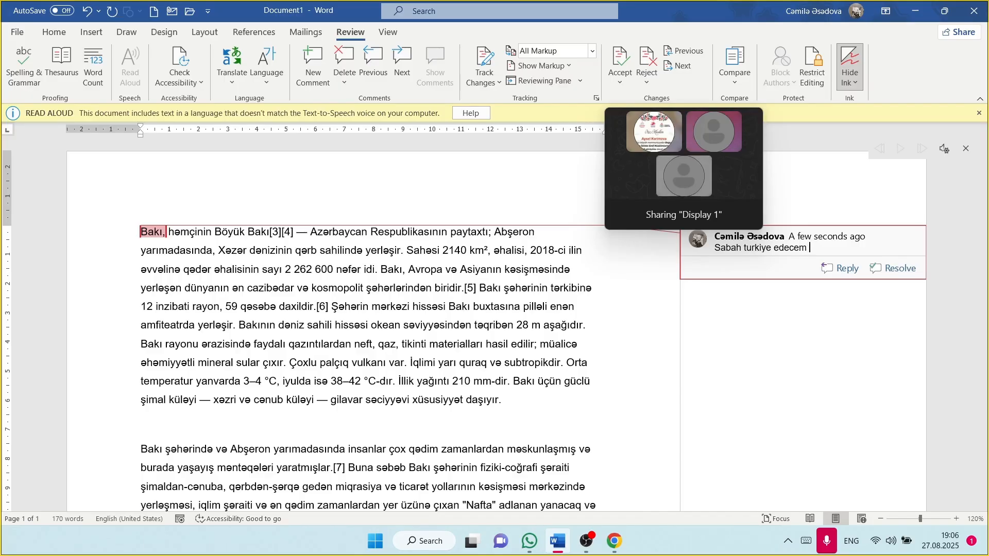
{"action": "left_click", "coordinate": [266, 234]}
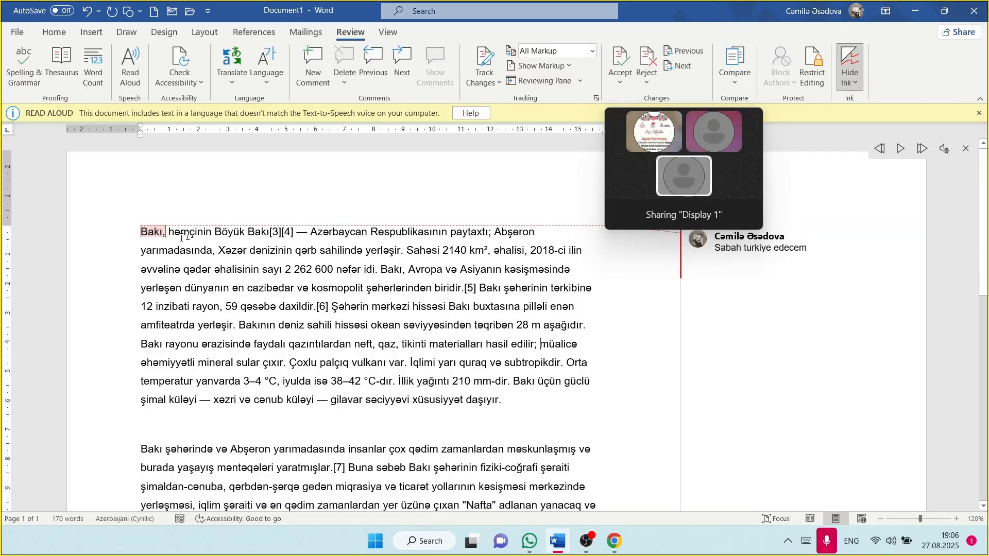
Step: Select '— gilavar' in the paragraph's last line and comment 'Cenub kulyidir' on it
{"action": "left_click", "coordinate": [155, 231]}
{"action": "left_click", "coordinate": [378, 400]}
{"action": "scroll", "coordinate": [339, 269], "scroll_direction": "down", "scroll_amount": 3}
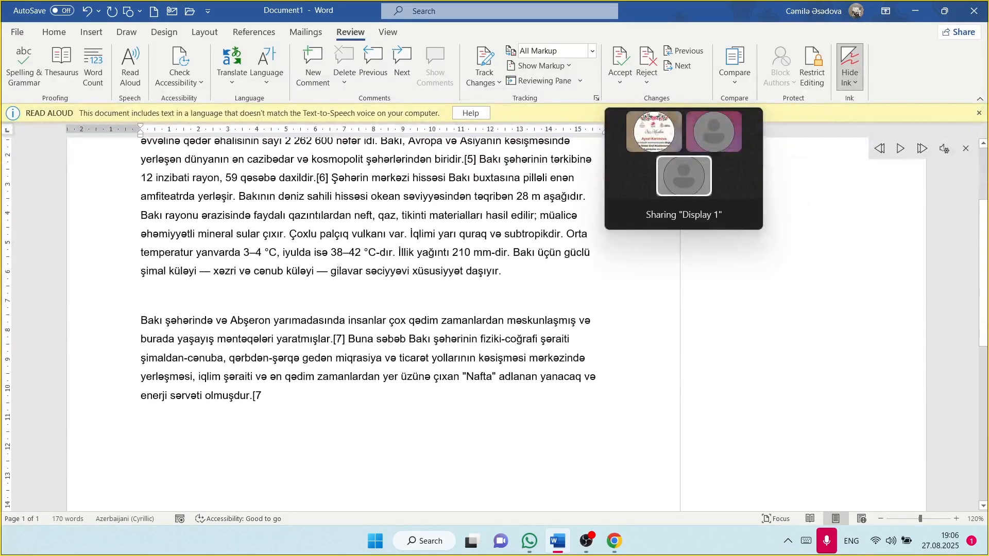
{"action": "left_click_drag", "start_coordinate": [316, 272], "coordinate": [365, 271]}
{"action": "left_click", "coordinate": [309, 64]}
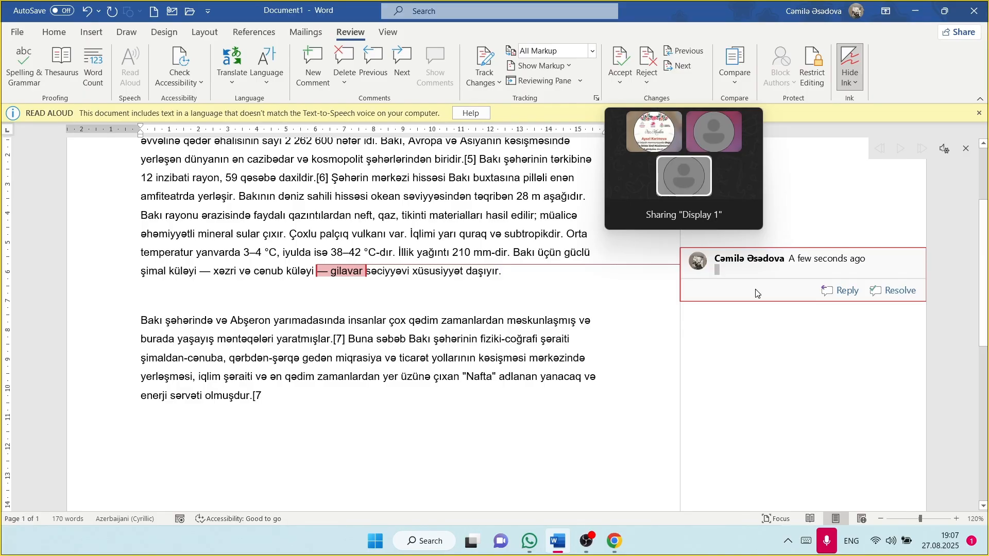
{"action": "type", "text": "ce"}
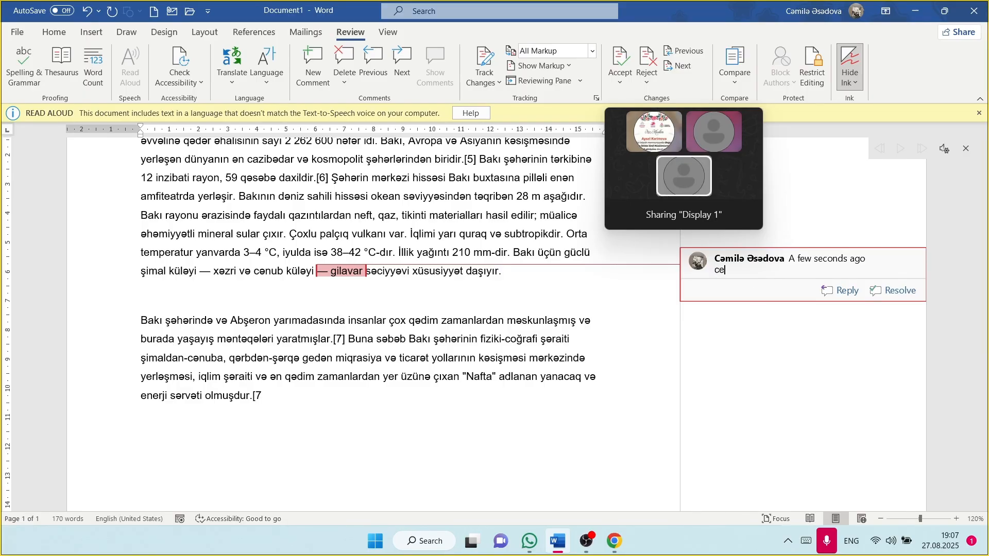
{"action": "type", "text": "nub kulyidir"}
Step: Step back and forth between the two comments using Previous and Next
{"action": "left_click", "coordinate": [380, 65]}
{"action": "left_click", "coordinate": [405, 69]}
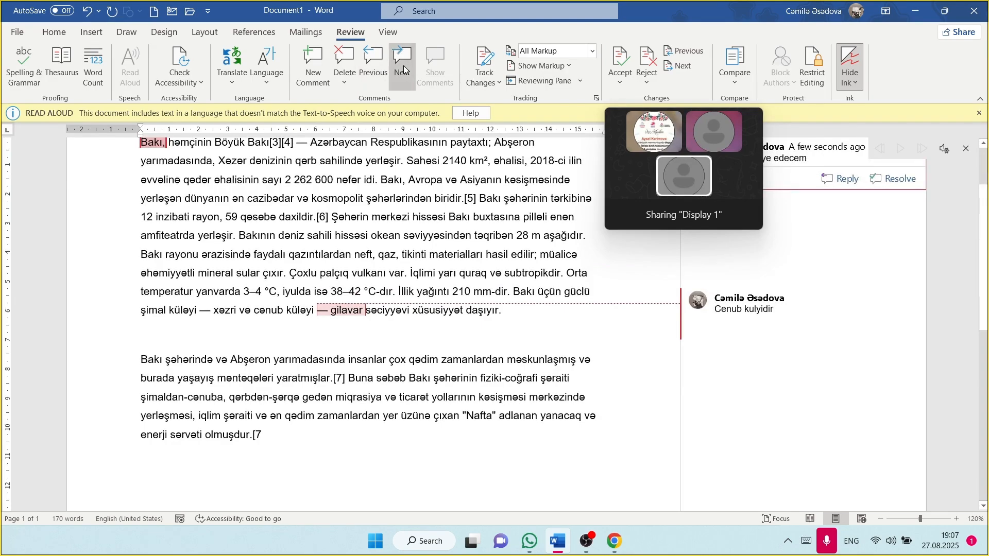
{"action": "left_click", "coordinate": [378, 67]}
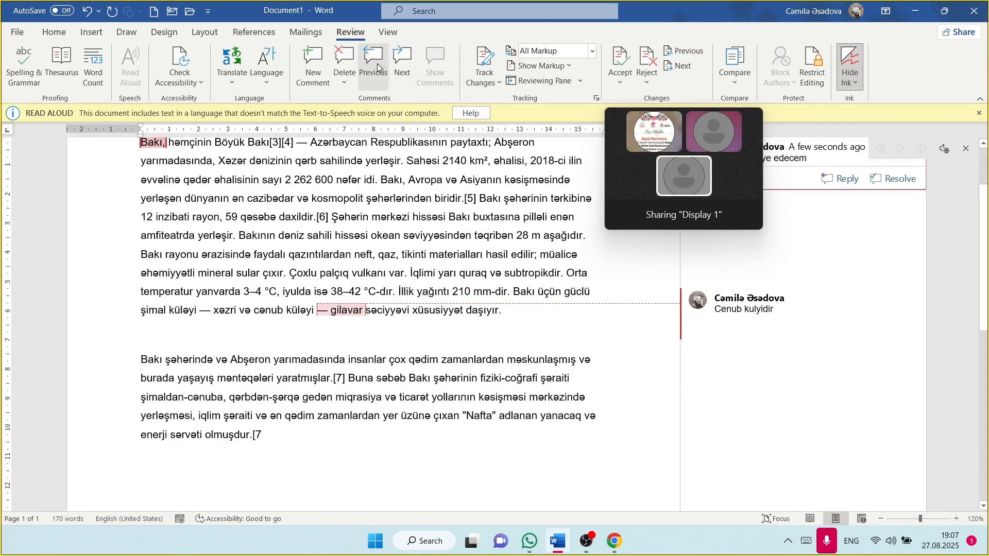
{"action": "left_click", "coordinate": [358, 82]}
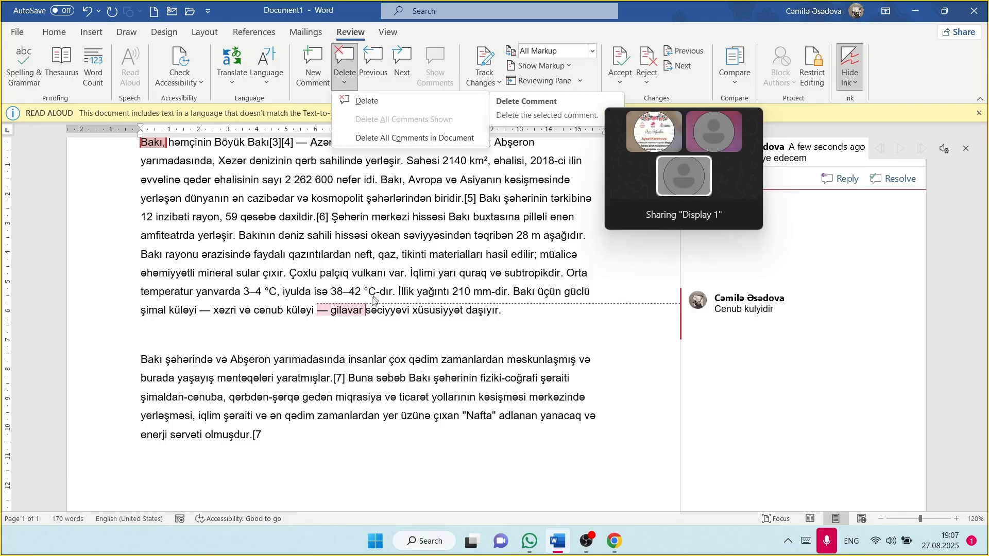
Step: Delete the 'Sabah turkiye edecem' and 'Cenub kulyidir' comments from the document
{"action": "scroll", "coordinate": [375, 297], "scroll_direction": "up", "scroll_amount": 2}
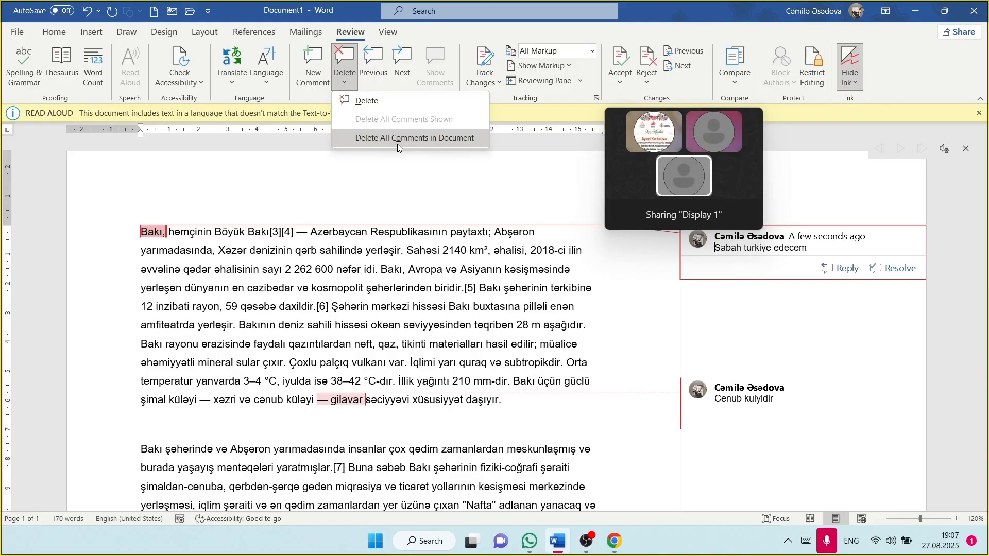
{"action": "left_click", "coordinate": [389, 104]}
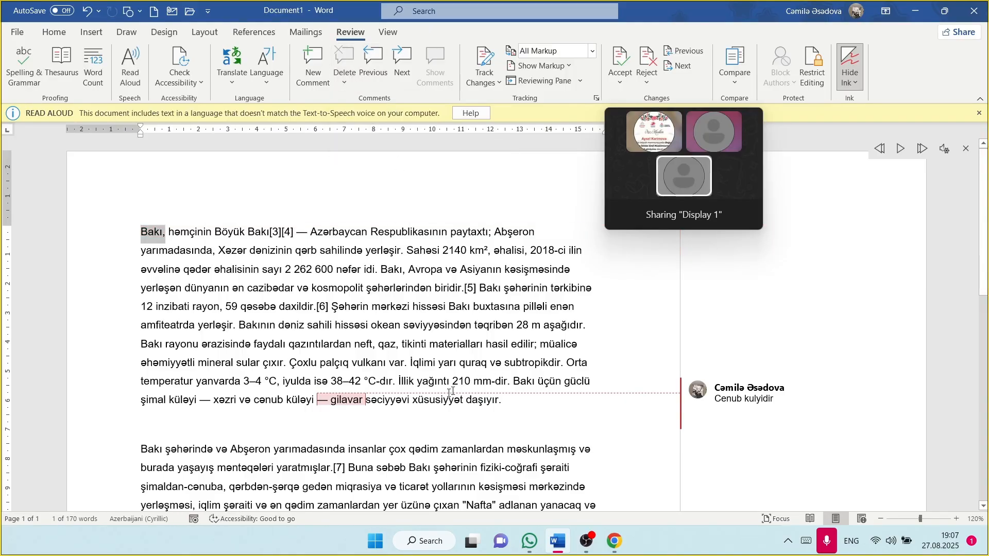
{"action": "left_click", "coordinate": [348, 400]}
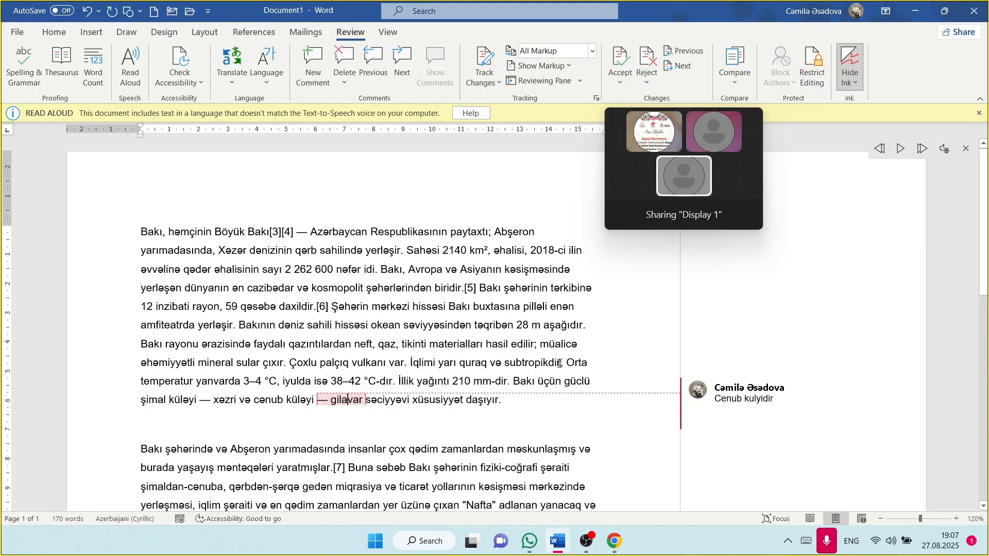
{"action": "left_click", "coordinate": [713, 399]}
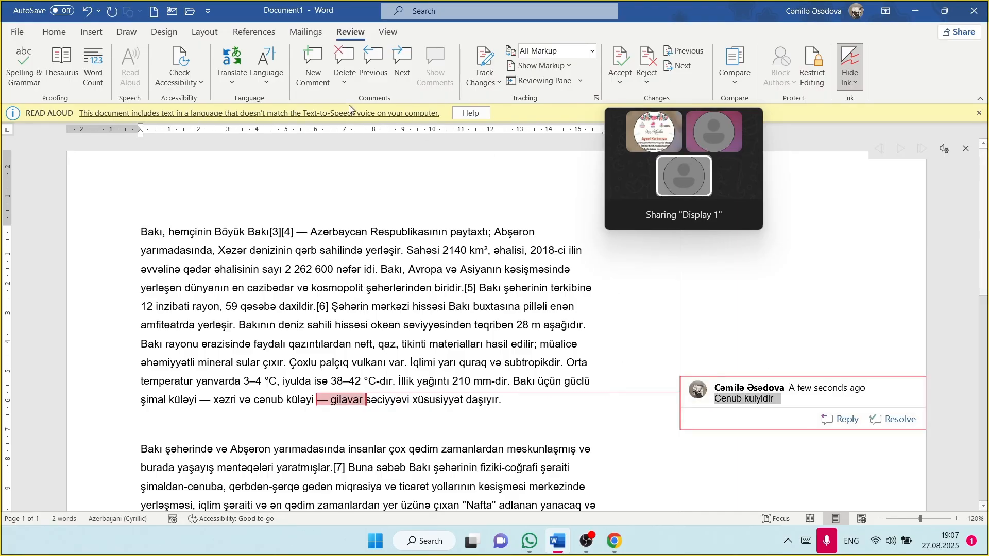
{"action": "left_click", "coordinate": [349, 75]}
{"action": "left_click", "coordinate": [352, 99]}
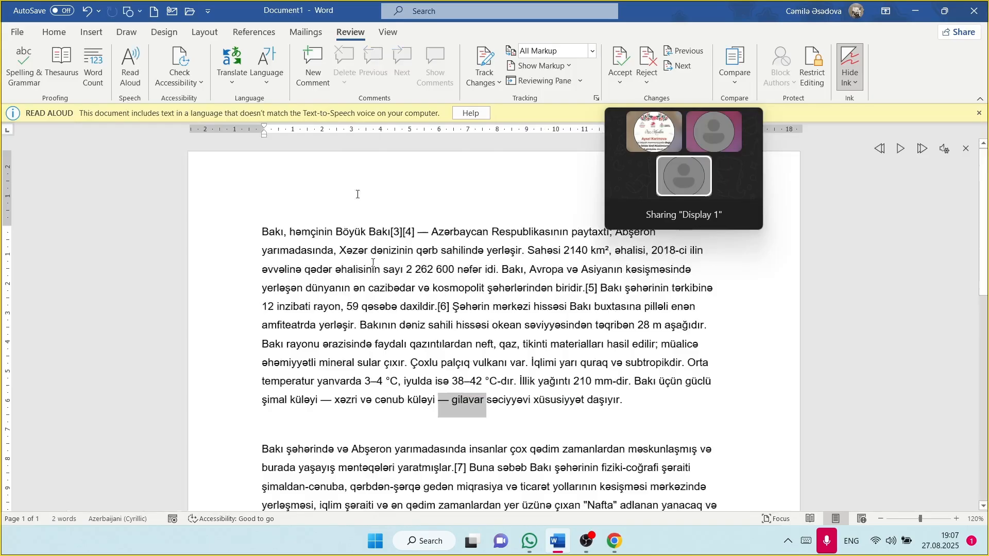
{"action": "left_click", "coordinate": [392, 345]}
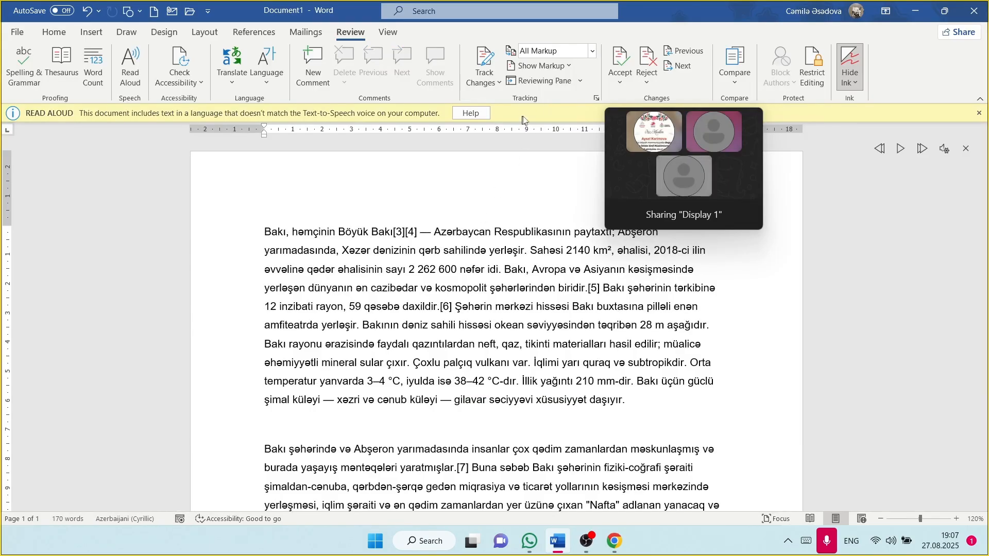
{"action": "left_click", "coordinate": [483, 60]}
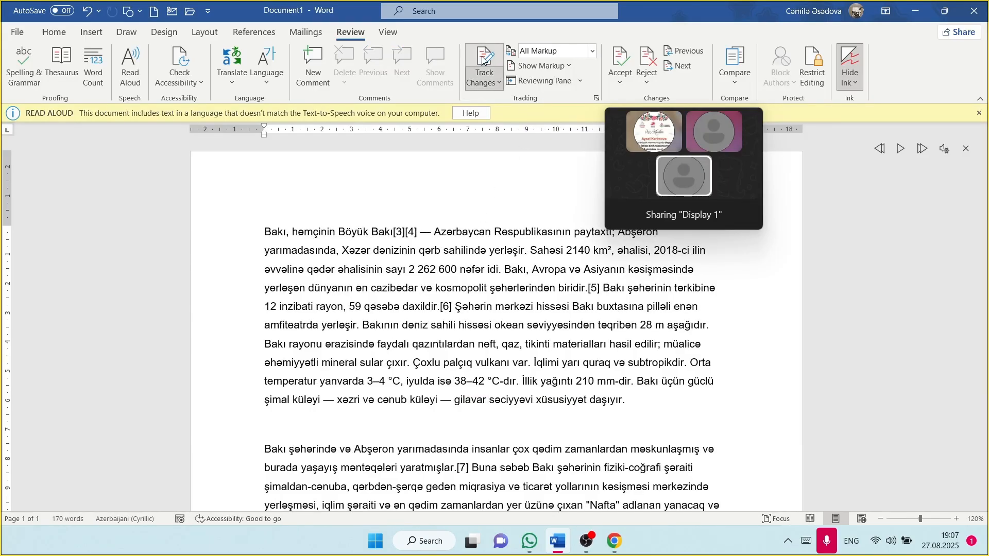
{"action": "left_click", "coordinate": [487, 81]}
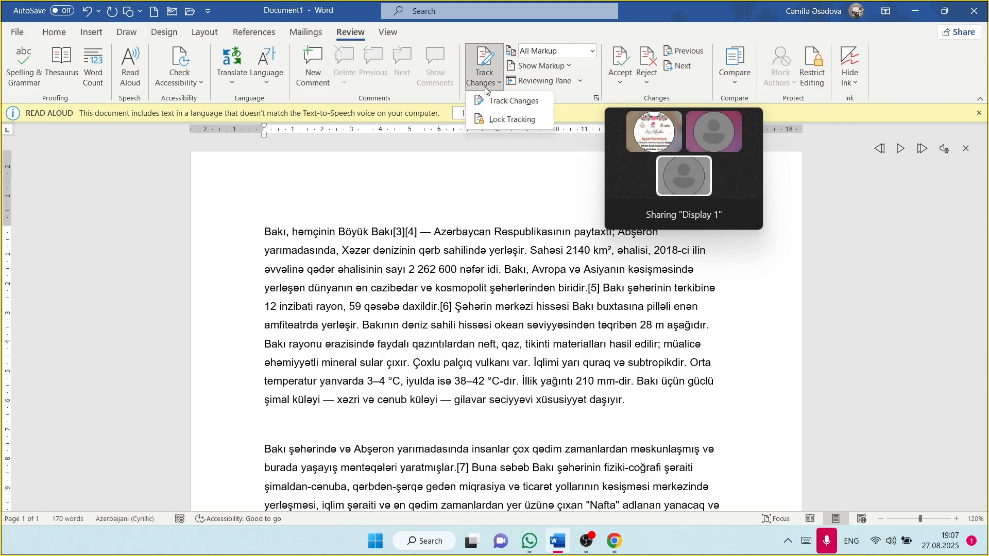
{"action": "left_click", "coordinate": [512, 101]}
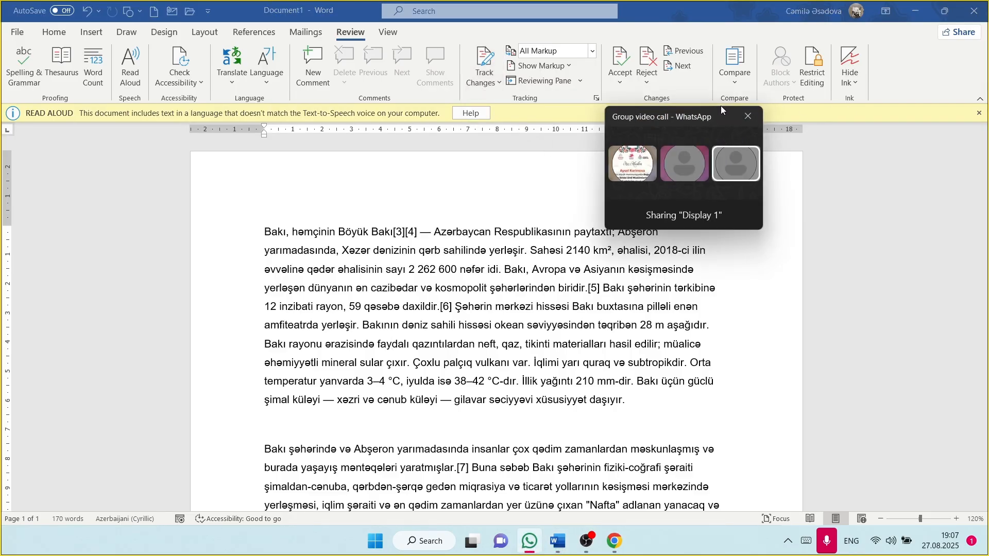
{"action": "left_click_drag", "start_coordinate": [722, 109], "coordinate": [936, 78]}
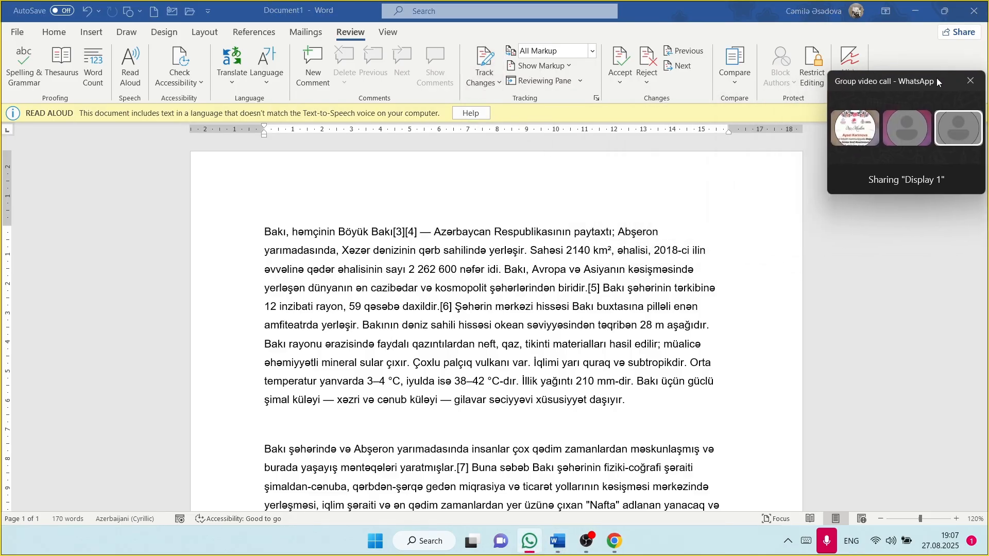
{"action": "left_click", "coordinate": [487, 73]}
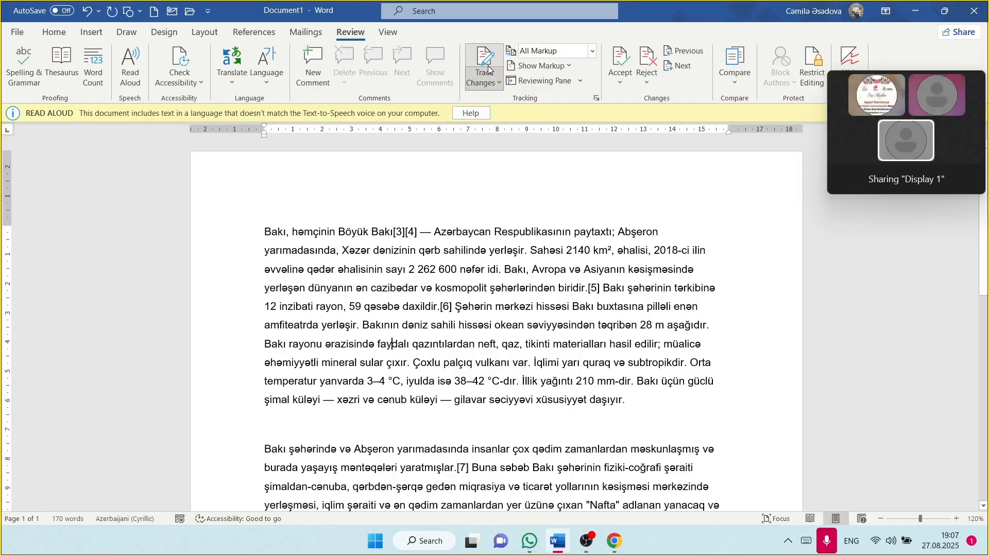
{"action": "left_click", "coordinate": [492, 80]}
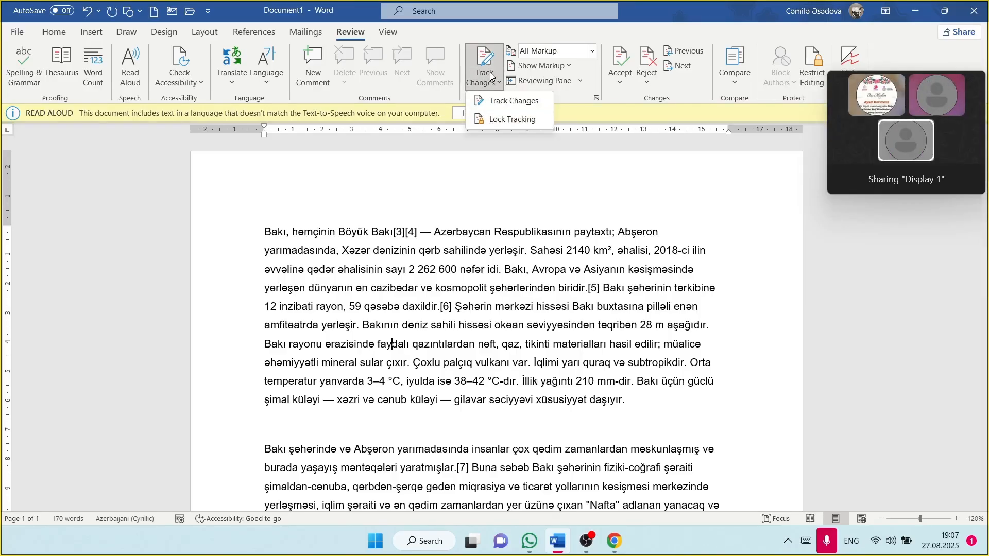
{"action": "left_click", "coordinate": [518, 104]}
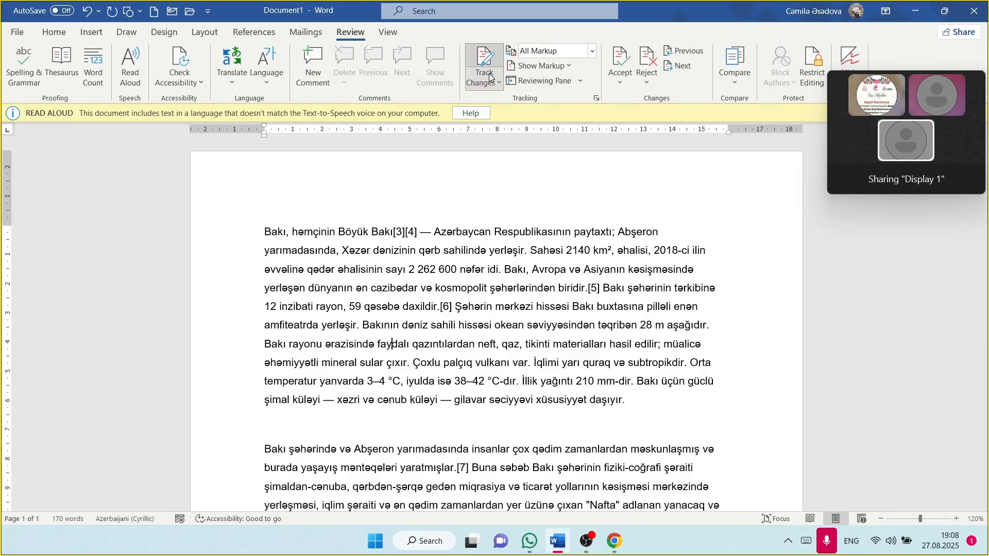
{"action": "left_click", "coordinate": [489, 77]}
Step: With tracking off, replace 'Bakı,' with 'baki' and hide insertions and deletions markup
{"action": "left_click", "coordinate": [500, 100]}
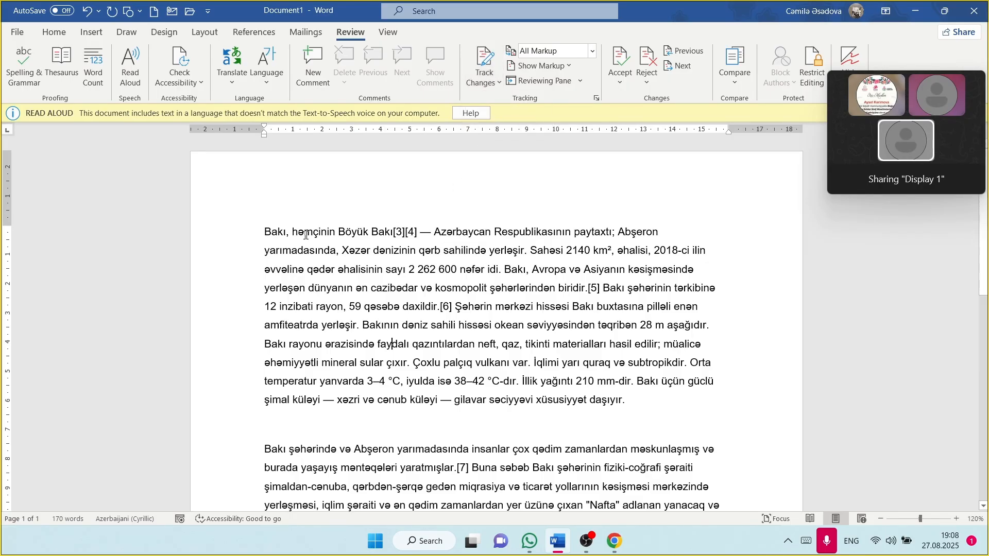
{"action": "key", "text": "BackSpace"}
{"action": "key", "text": "BackSpace"}
{"action": "key", "text": "BackSpace"}
{"action": "key", "text": "BackSpace"}
{"action": "key", "text": "BackSpace"}
{"action": "key", "text": "BackSpace"}
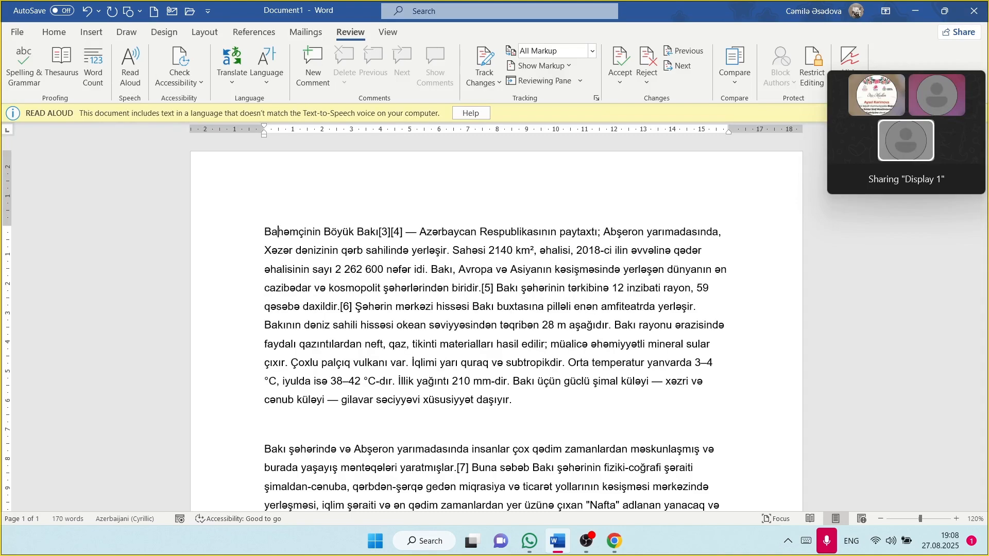
{"action": "type", "text": "baki"}
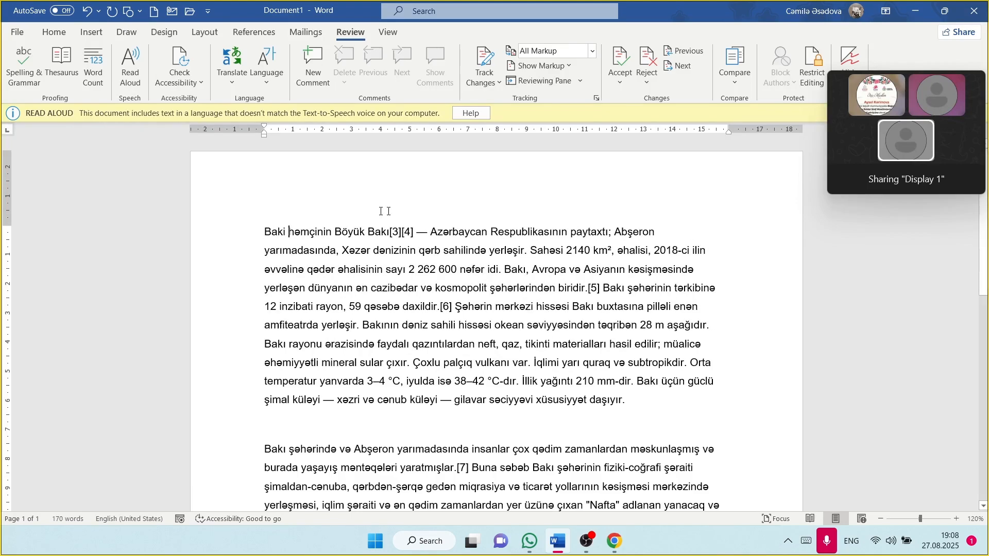
{"action": "left_click", "coordinate": [550, 67]}
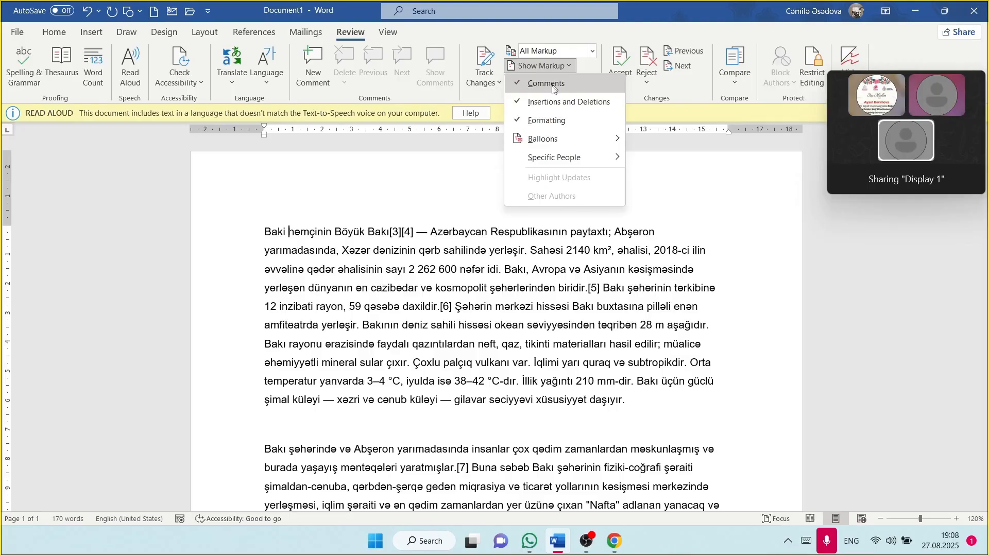
{"action": "left_click", "coordinate": [551, 106]}
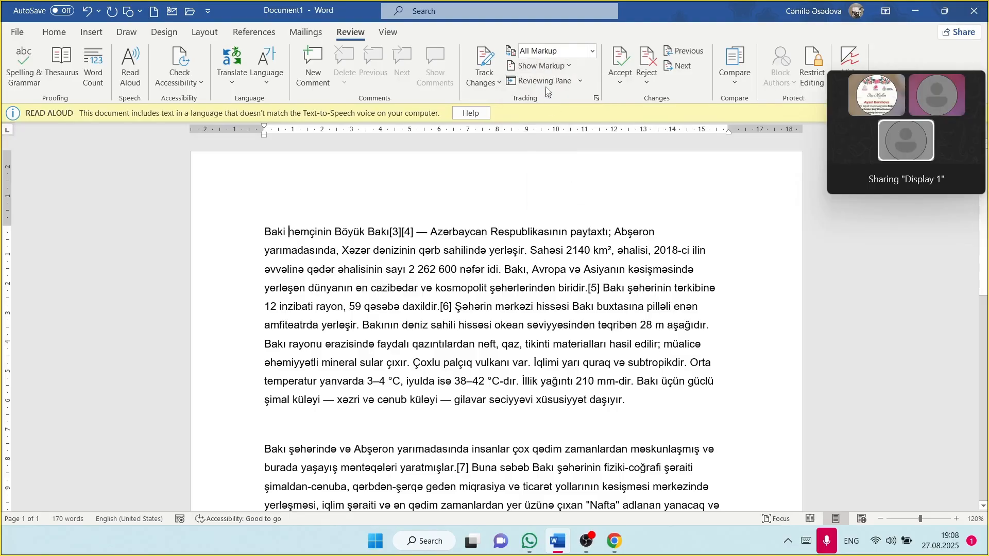
{"action": "left_click", "coordinate": [549, 67]}
{"action": "left_click", "coordinate": [545, 85]}
Step: Attach a comment reading 'Seheri' to the word Baki
{"action": "double_click", "coordinate": [273, 232]}
{"action": "left_click", "coordinate": [313, 66]}
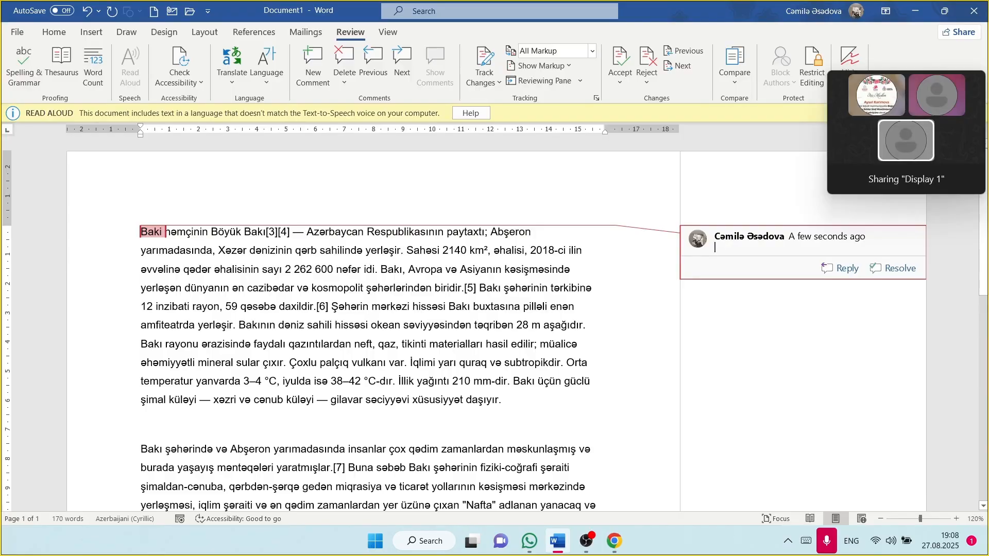
{"action": "type", "text": "seheri"}
{"action": "left_click", "coordinate": [589, 325]}
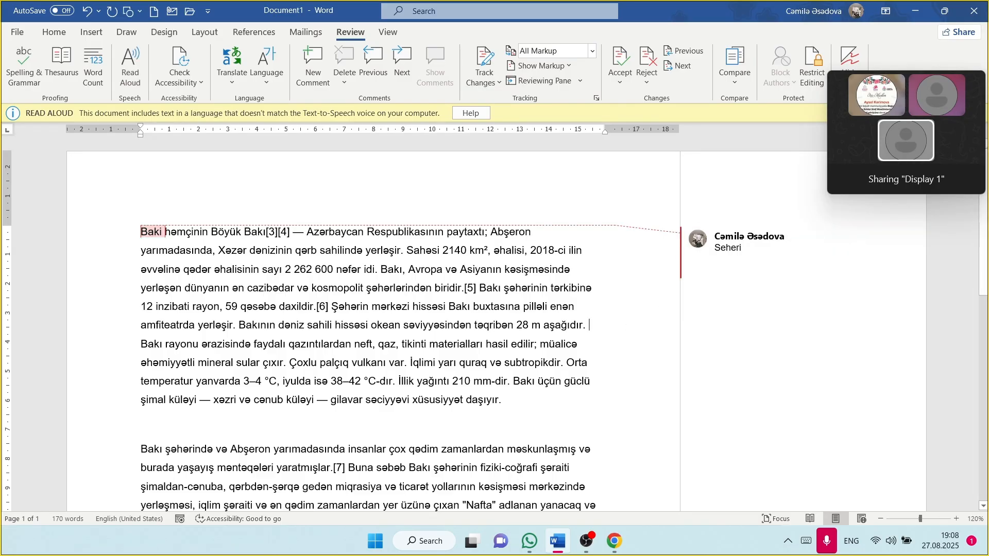
Step: Keep insertions and deletions shown in the markup, but hide comments and formatting changes
{"action": "left_click", "coordinate": [555, 67]}
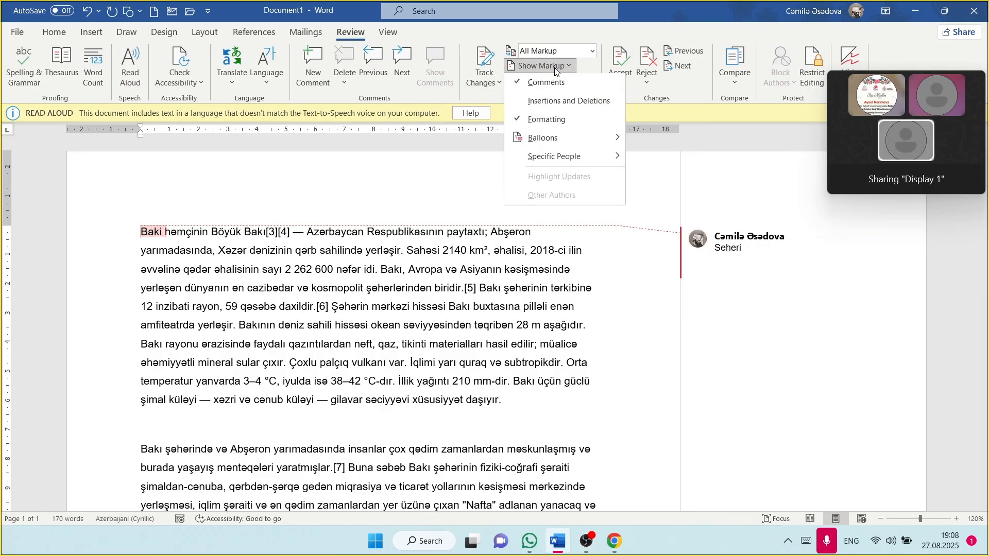
{"action": "left_click", "coordinate": [558, 101]}
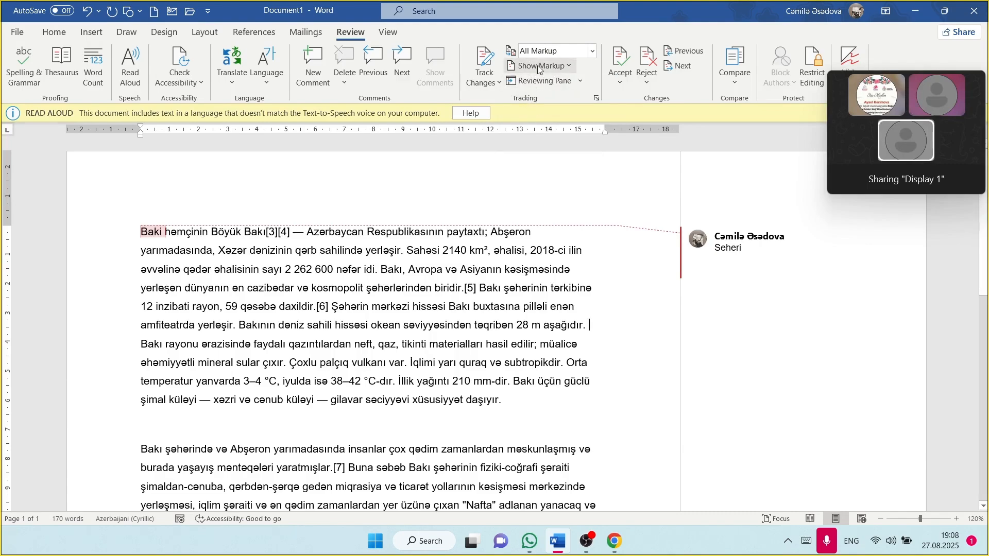
{"action": "left_click", "coordinate": [539, 65]}
{"action": "left_click", "coordinate": [539, 83]}
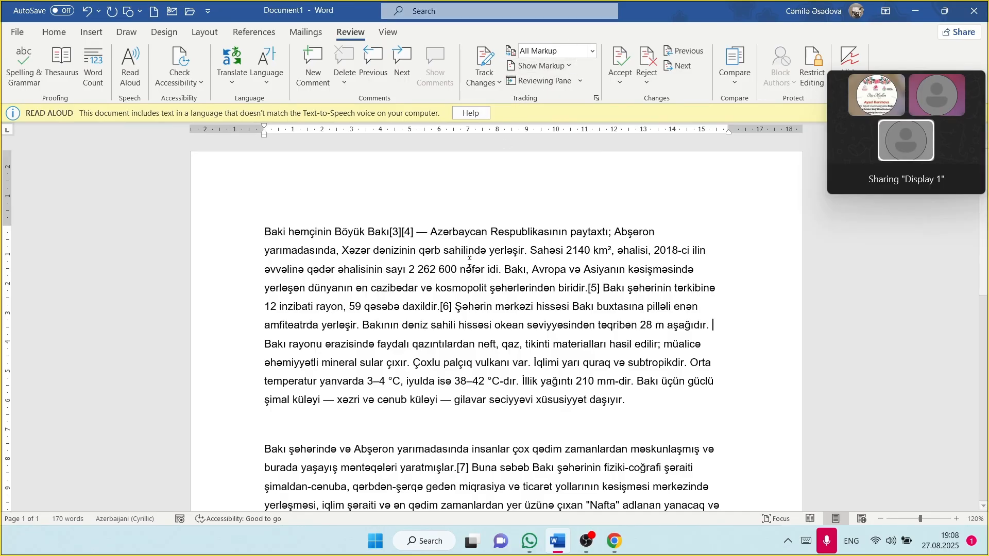
{"action": "left_click", "coordinate": [546, 69]}
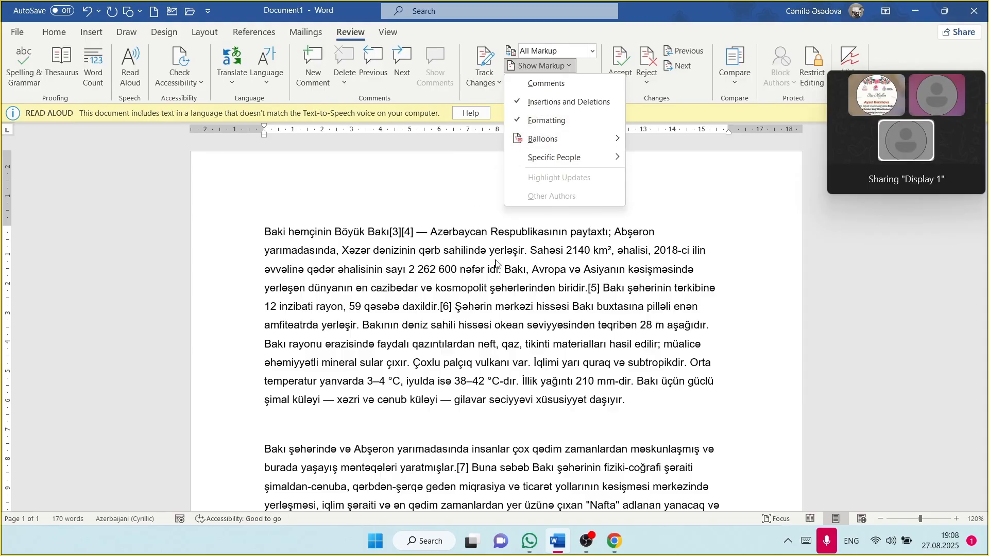
{"action": "left_click", "coordinate": [535, 121]}
Step: Open the Revisions pane and show comments in the markup again
{"action": "left_click", "coordinate": [536, 79]}
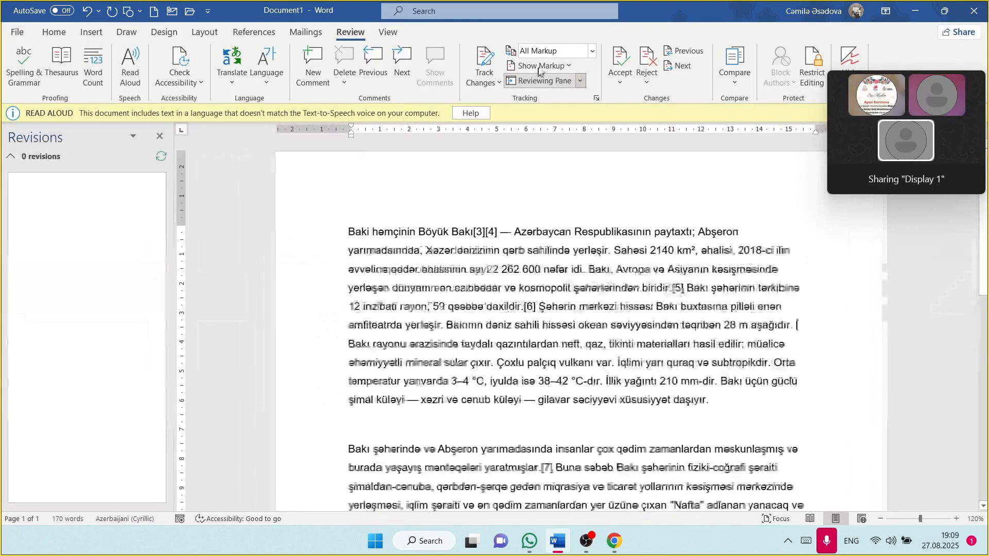
{"action": "left_click", "coordinate": [542, 66]}
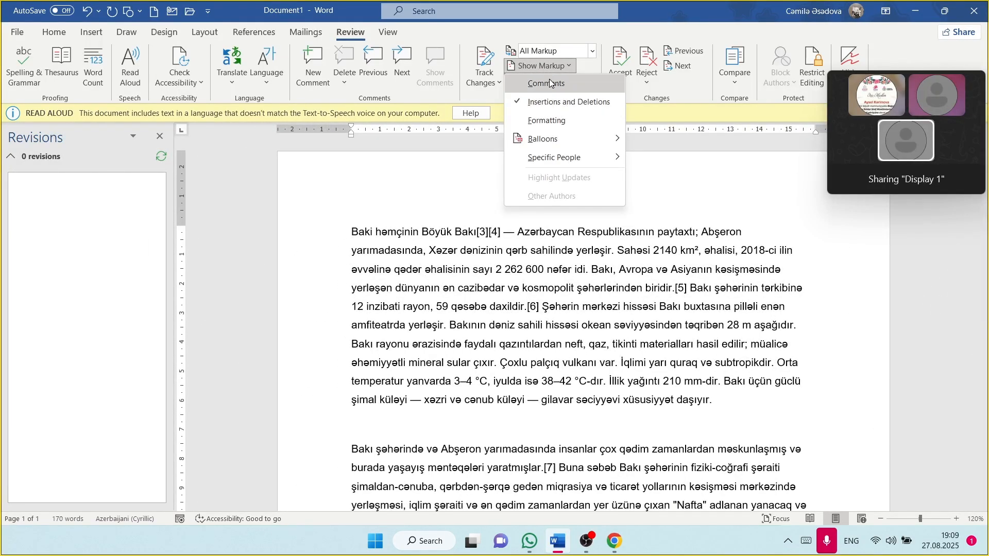
{"action": "left_click", "coordinate": [550, 83]}
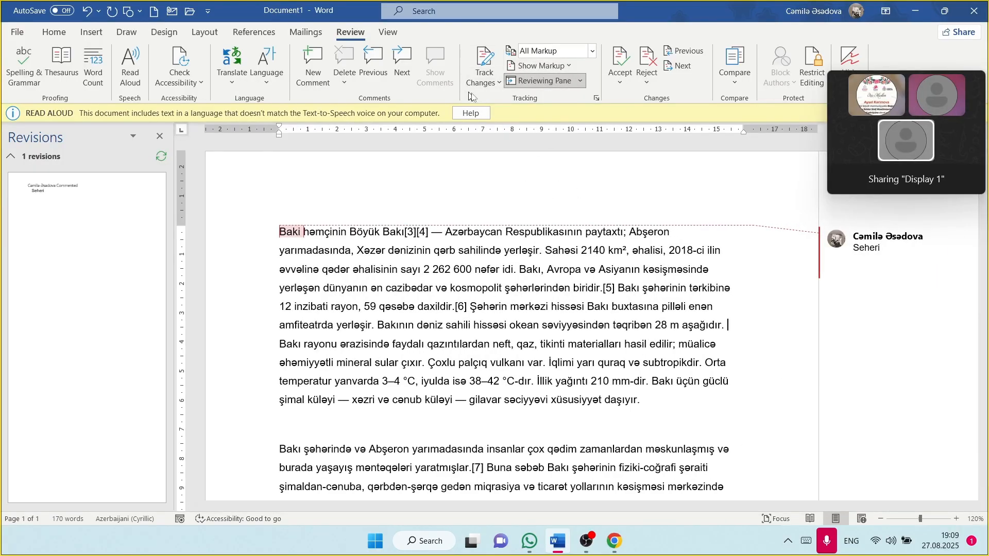
Step: Close, reopen and scroll through the Revisions pane, then close it
{"action": "left_click", "coordinate": [543, 81]}
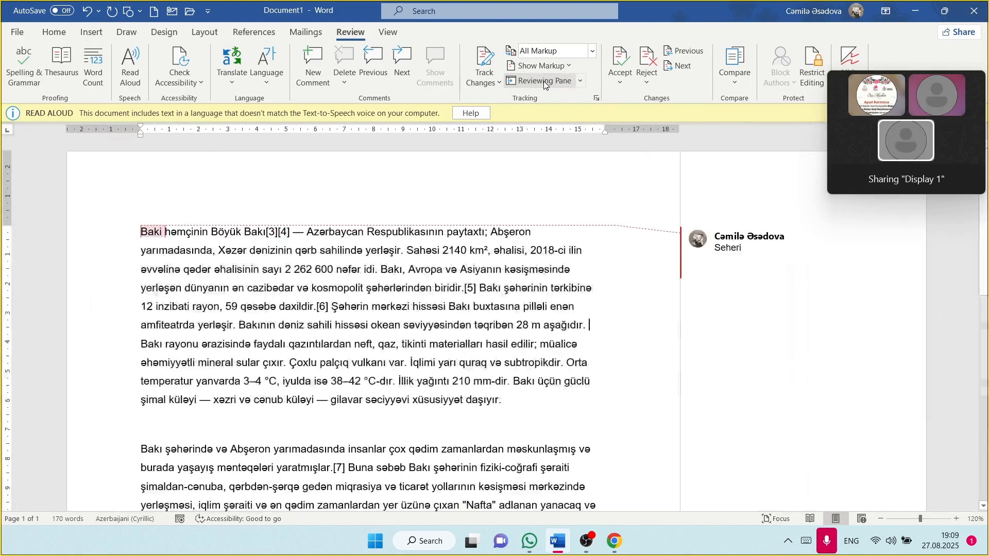
{"action": "left_click", "coordinate": [545, 82]}
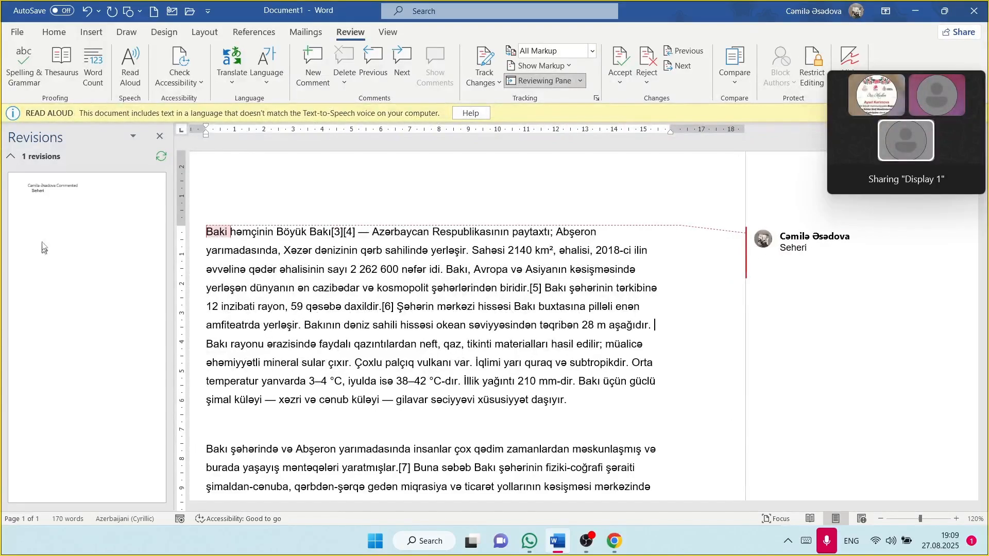
{"action": "scroll", "coordinate": [68, 192], "scroll_direction": "up", "scroll_amount": 10}
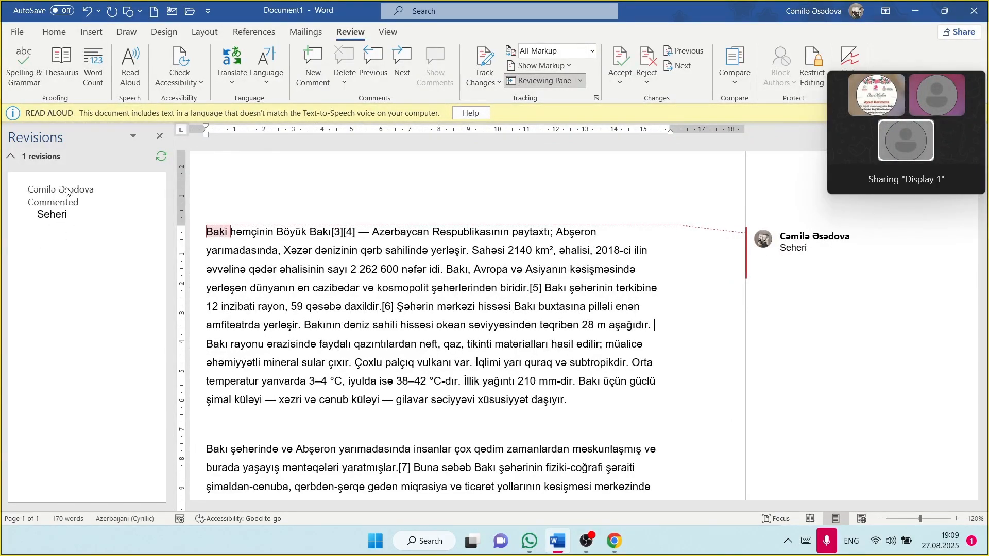
{"action": "scroll", "coordinate": [66, 191], "scroll_direction": "down", "scroll_amount": 10}
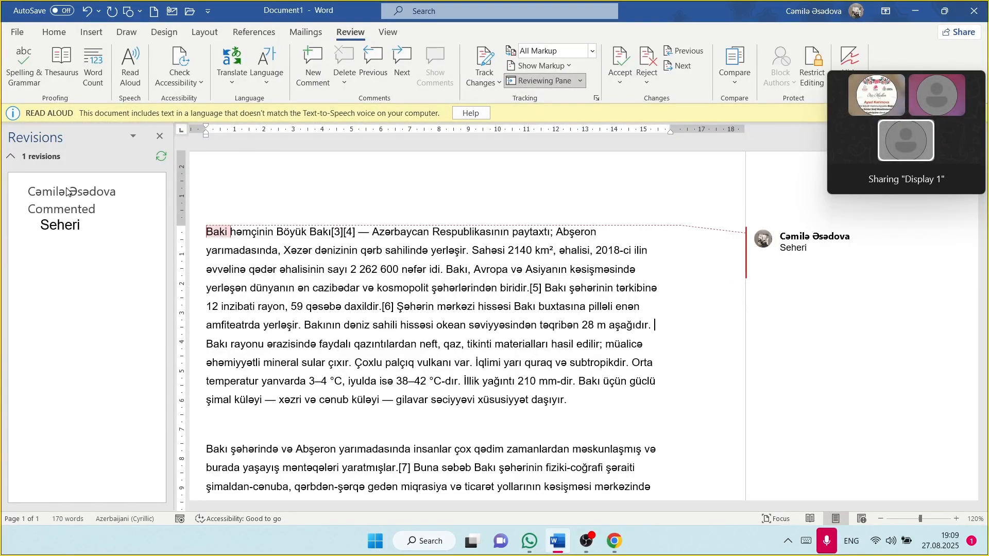
{"action": "left_click", "coordinate": [160, 136]}
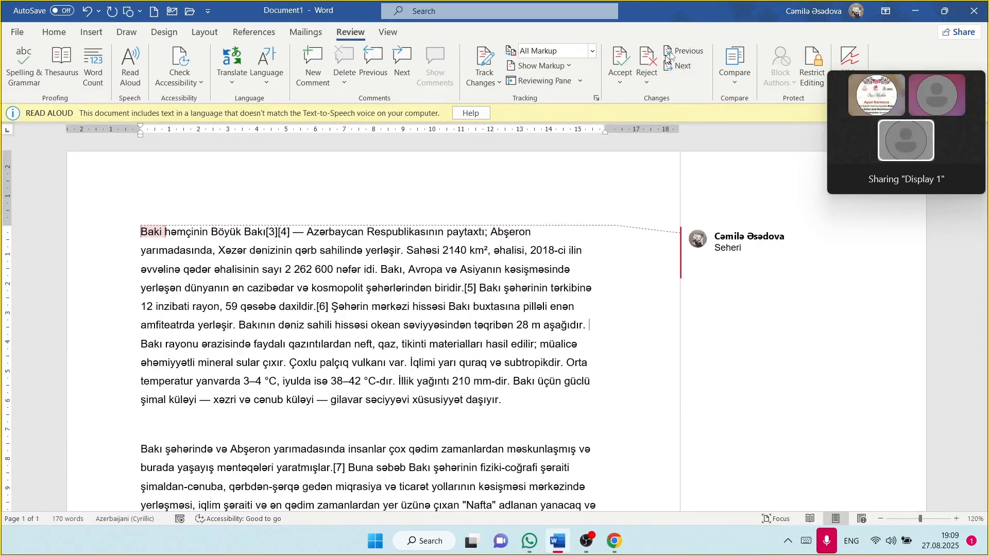
Step: Delete the Seheri comment on Baki and dismiss the 'no comments or tracked changes' message
{"action": "left_click", "coordinate": [616, 58]}
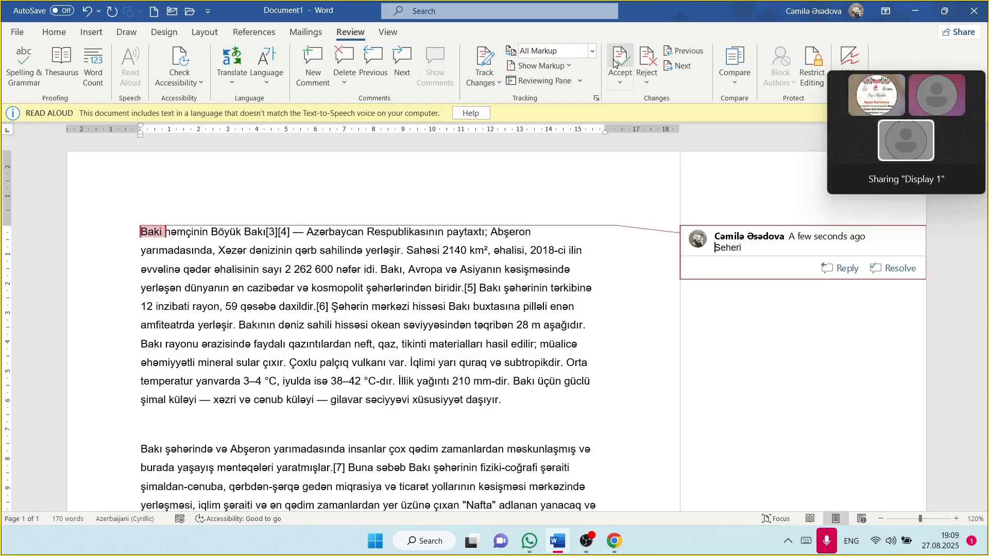
{"action": "left_click", "coordinate": [618, 63]}
{"action": "left_click", "coordinate": [766, 246]}
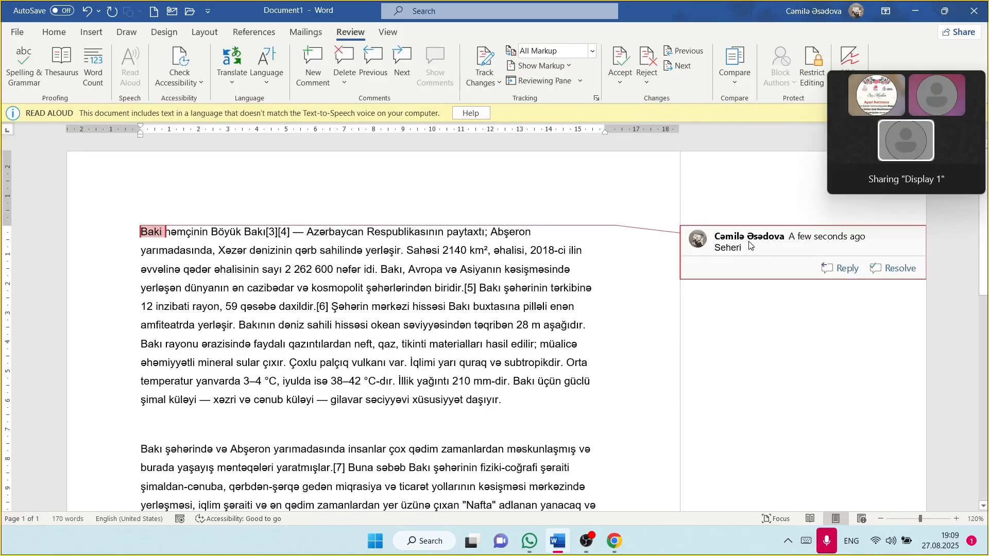
{"action": "left_click", "coordinate": [401, 363]}
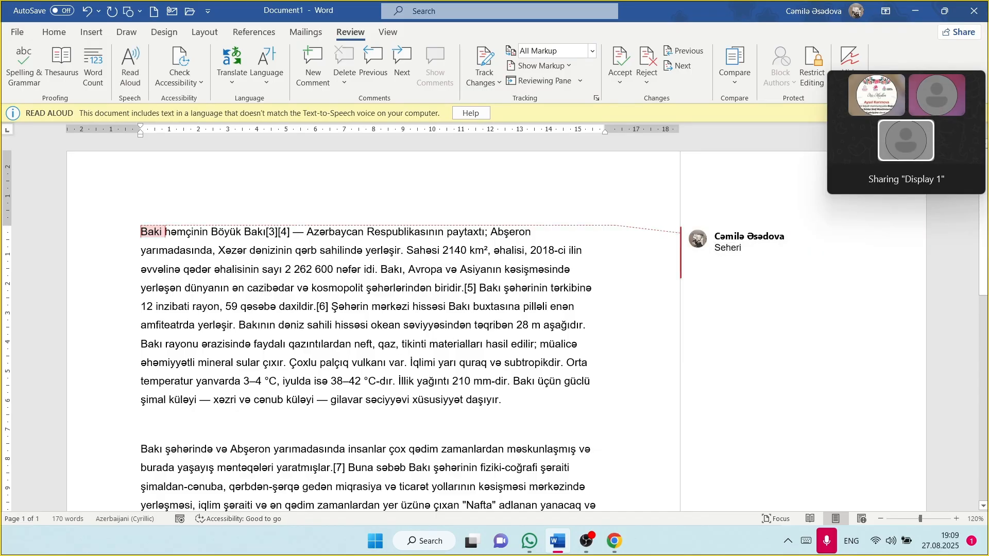
{"action": "left_click", "coordinate": [792, 267]}
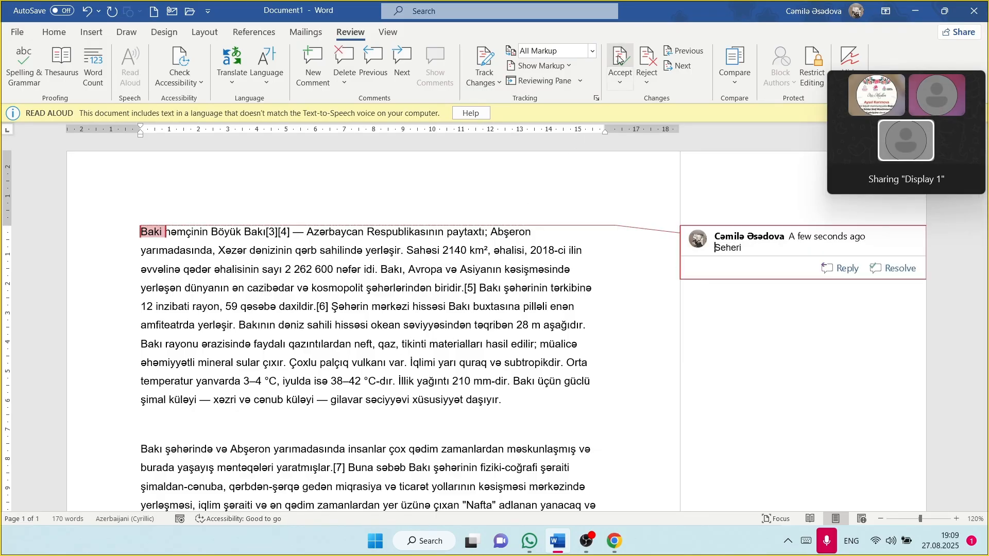
{"action": "left_click", "coordinate": [648, 56]}
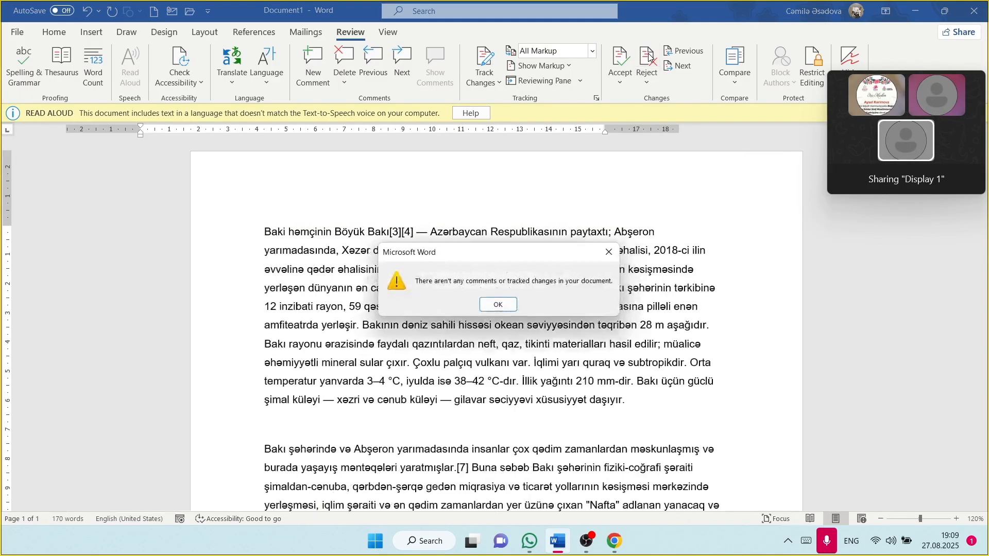
{"action": "left_click", "coordinate": [497, 305]}
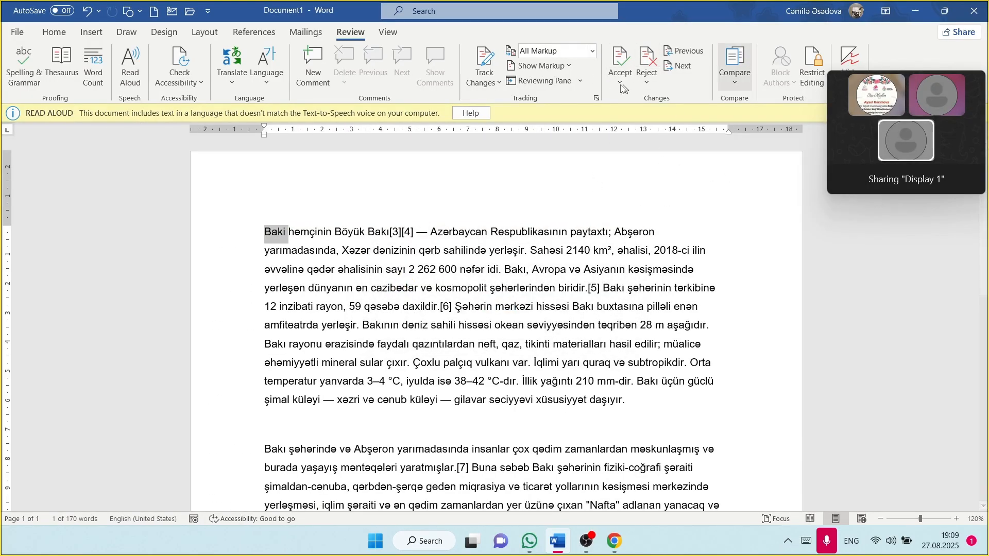
{"action": "left_click", "coordinate": [734, 75]}
{"action": "left_click", "coordinate": [768, 110]}
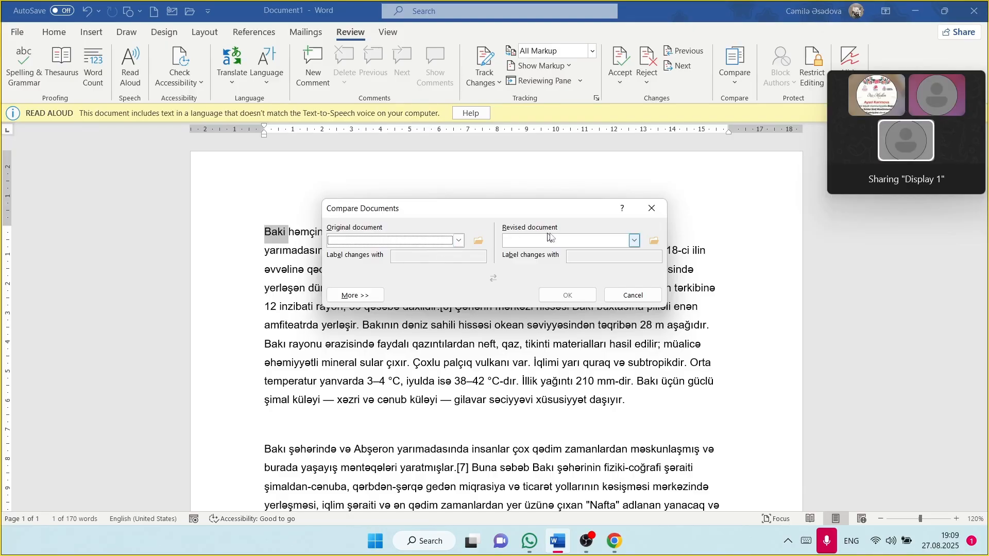
{"action": "left_click", "coordinate": [652, 208]}
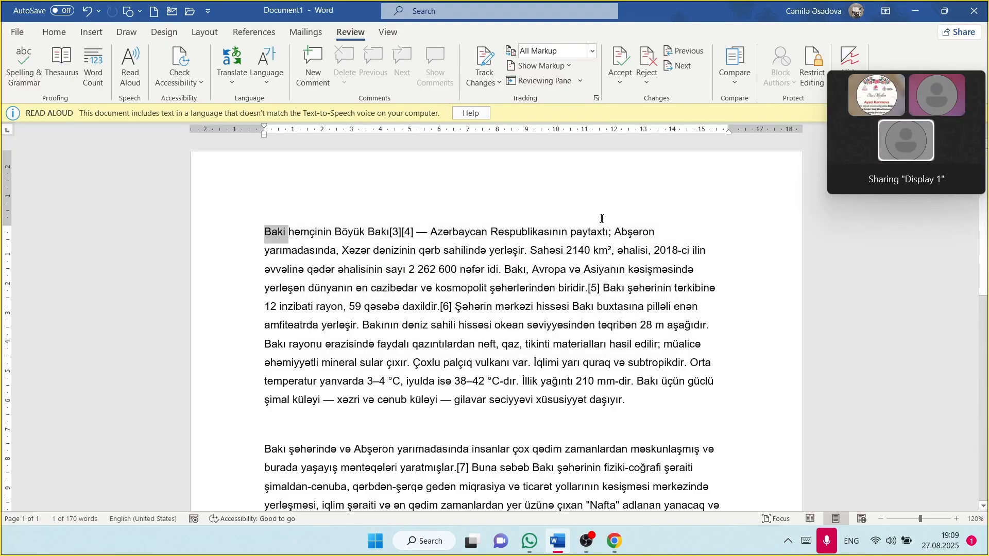
Step: Show the Restrict Editing pane via Review and File > Info > Protect Document
{"action": "left_click_drag", "start_coordinate": [944, 83], "coordinate": [933, 190]}
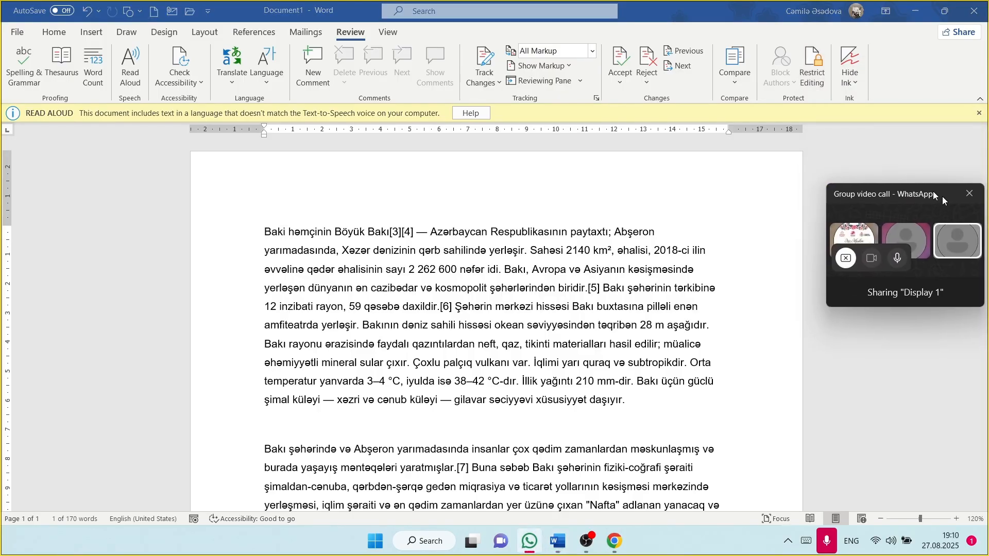
{"action": "left_click", "coordinate": [819, 76]}
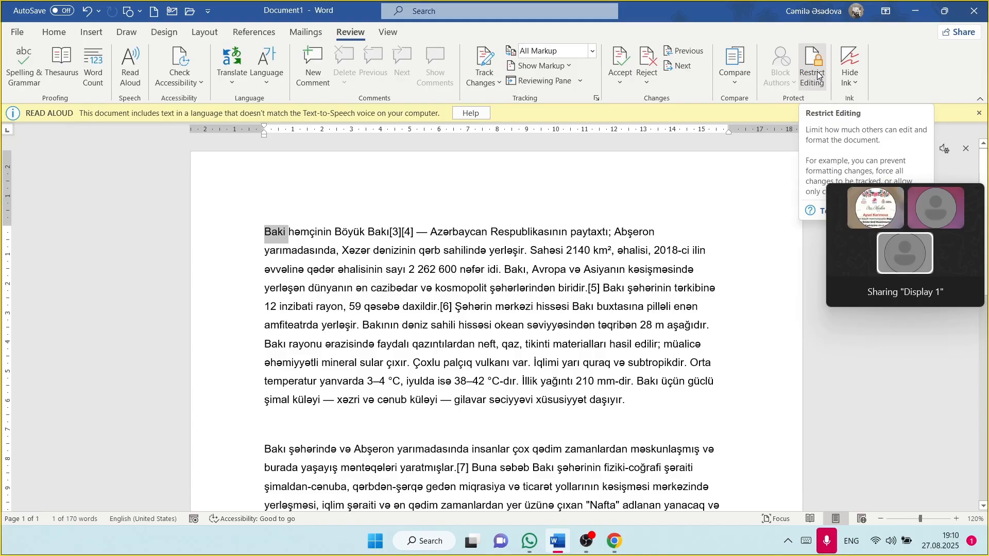
{"action": "left_click", "coordinate": [818, 75]}
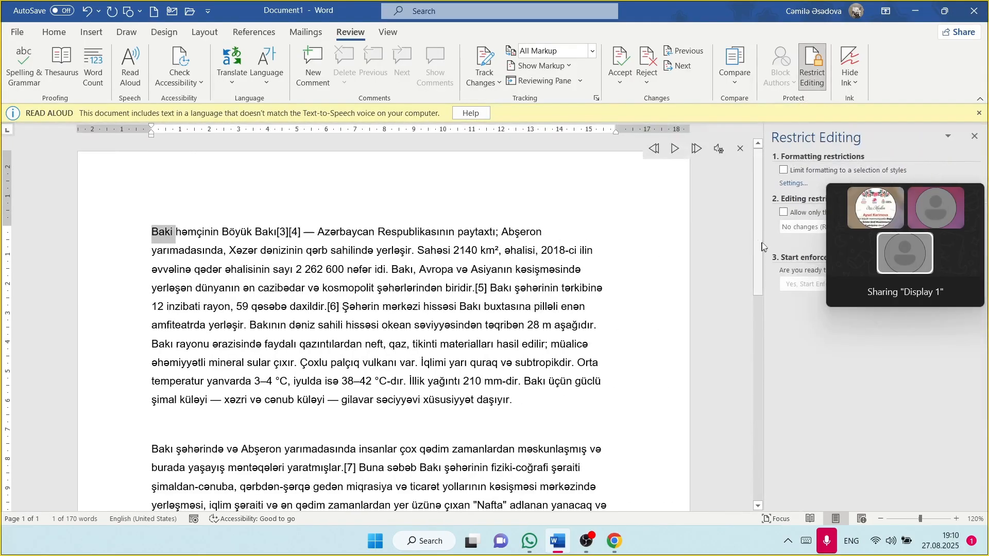
{"action": "left_click", "coordinate": [15, 34]}
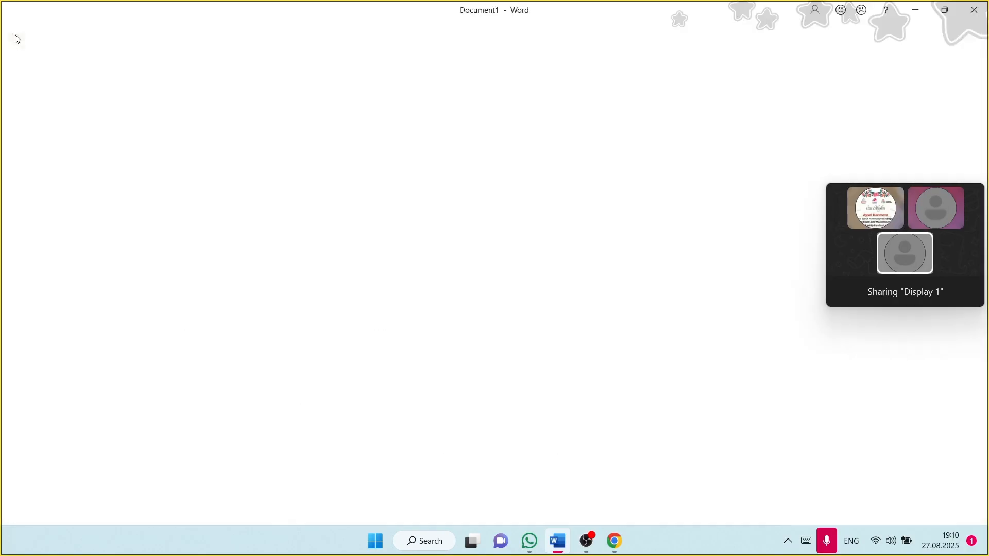
{"action": "left_click", "coordinate": [35, 153]}
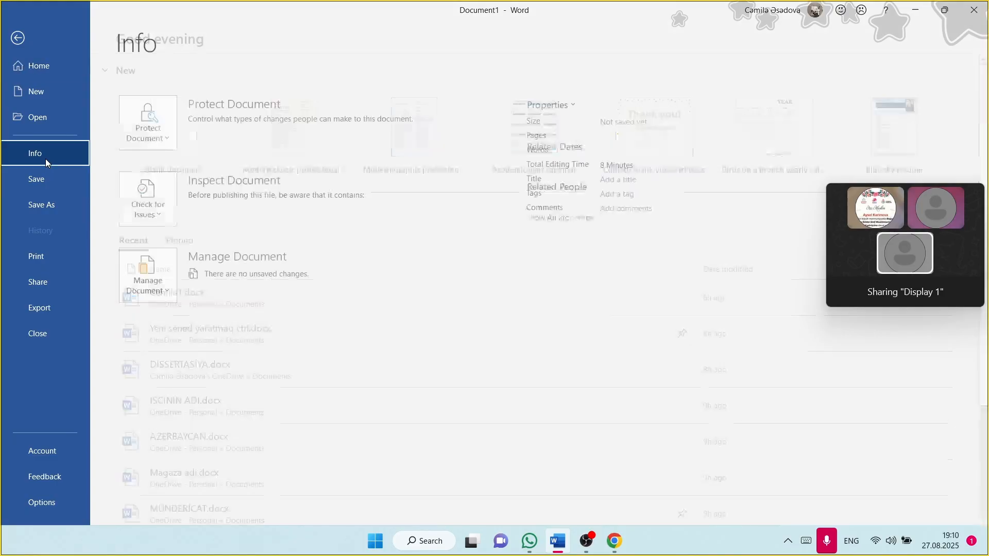
{"action": "left_click", "coordinate": [154, 129]}
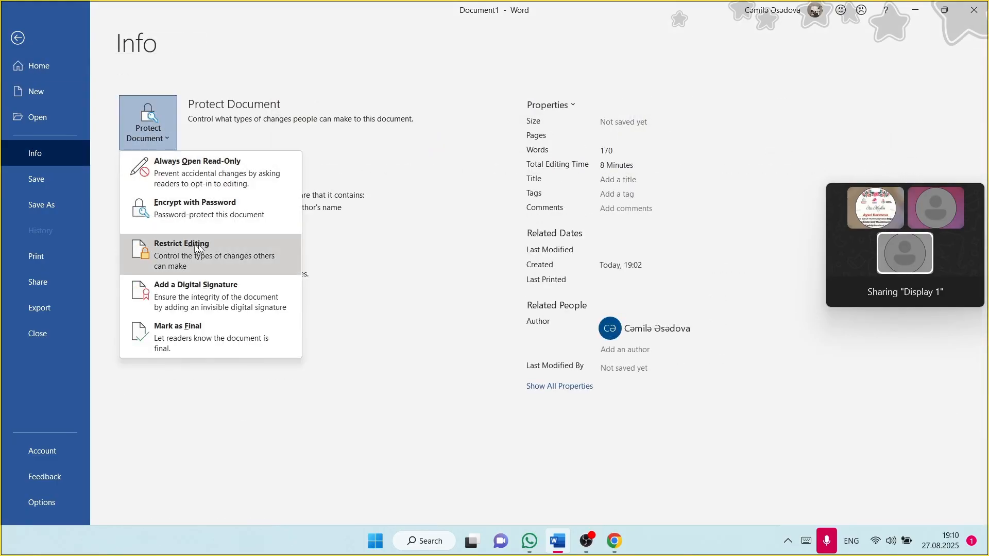
{"action": "left_click", "coordinate": [179, 250]}
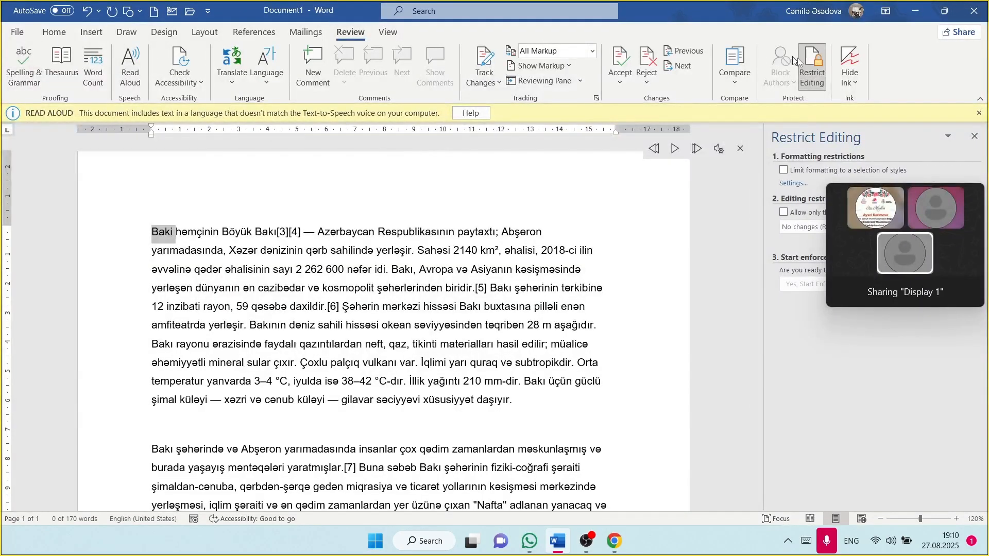
Step: Limit formatting, allow only read-only, let Everyone edit Baki, and enforce protection with a password
{"action": "left_click_drag", "start_coordinate": [920, 187], "coordinate": [848, 197]}
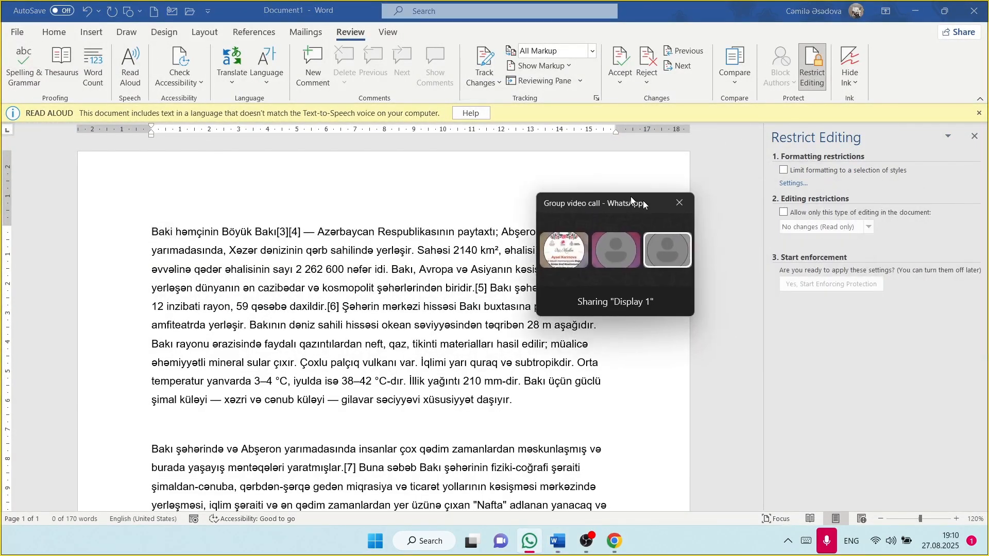
{"action": "left_click", "coordinate": [783, 212]}
{"action": "left_click", "coordinate": [782, 169]}
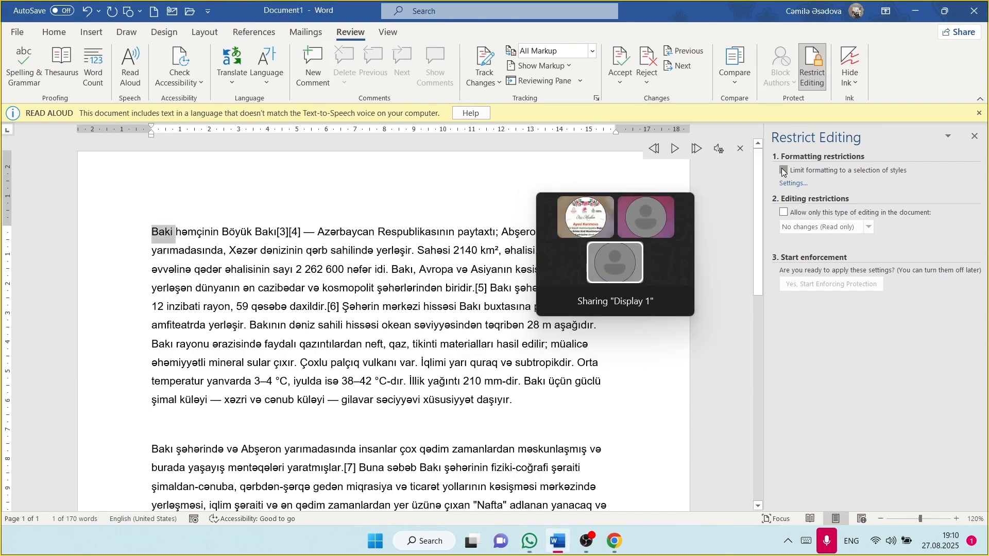
{"action": "left_click", "coordinate": [784, 212]}
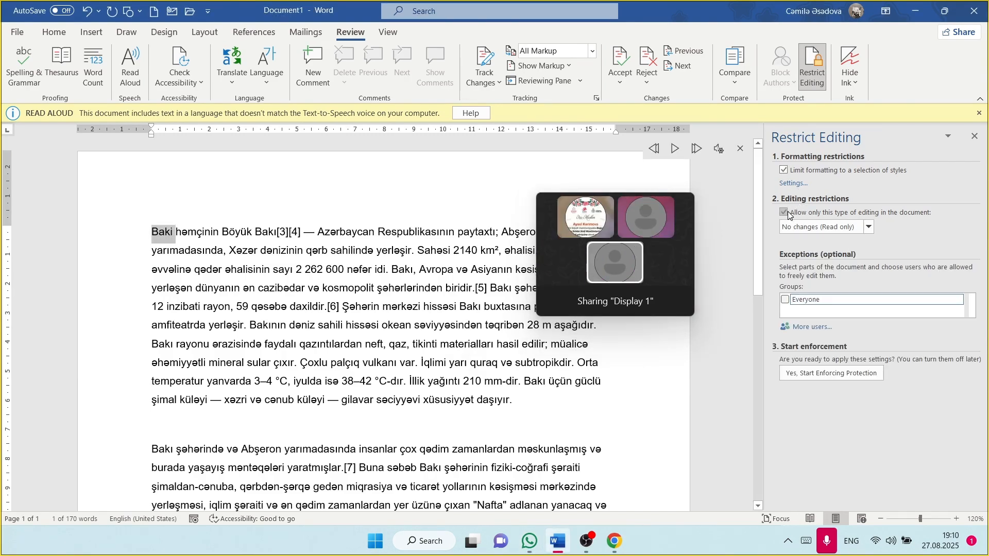
{"action": "left_click", "coordinate": [786, 300]}
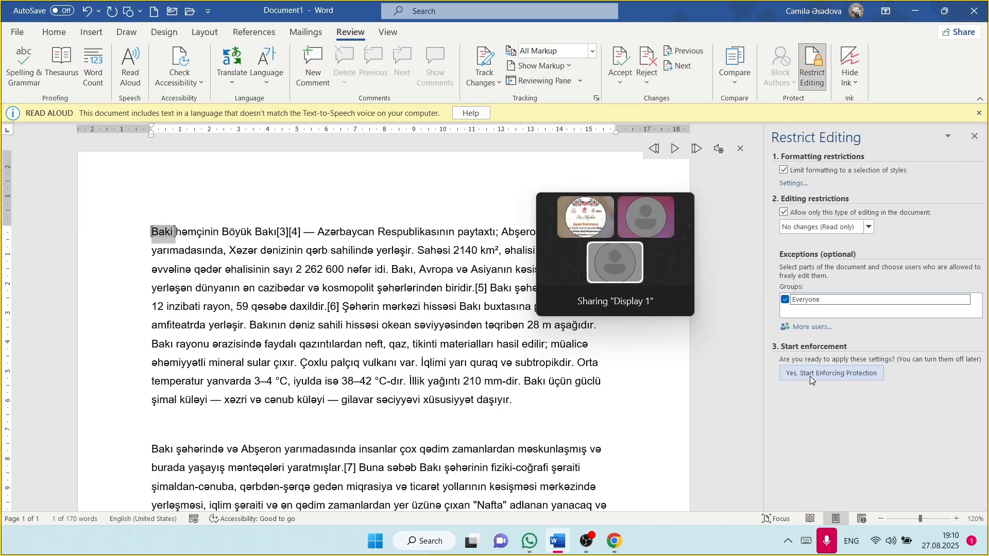
{"action": "left_click", "coordinate": [810, 375]}
{"action": "type", "text": "12"}
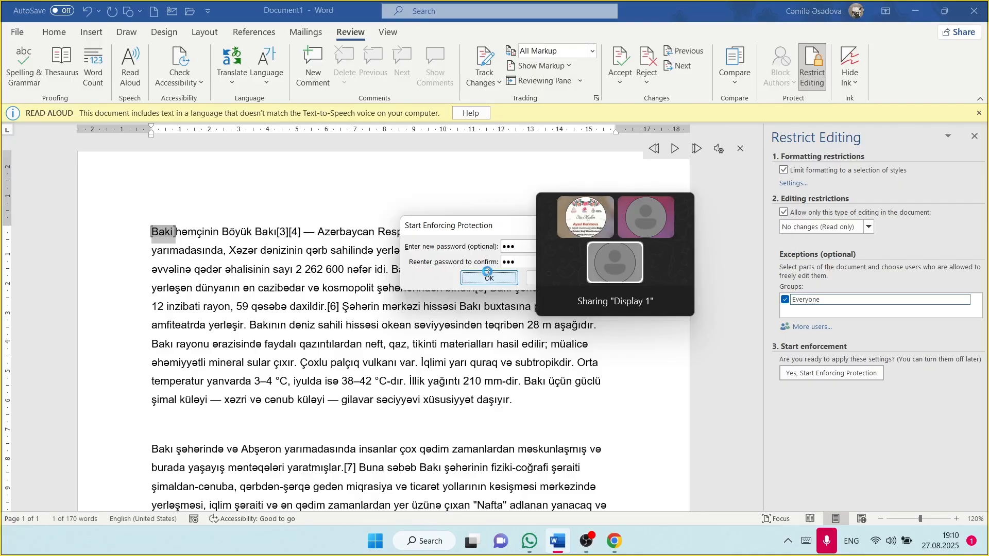
{"action": "key", "text": "Return"}
{"action": "left_click", "coordinate": [202, 288]}
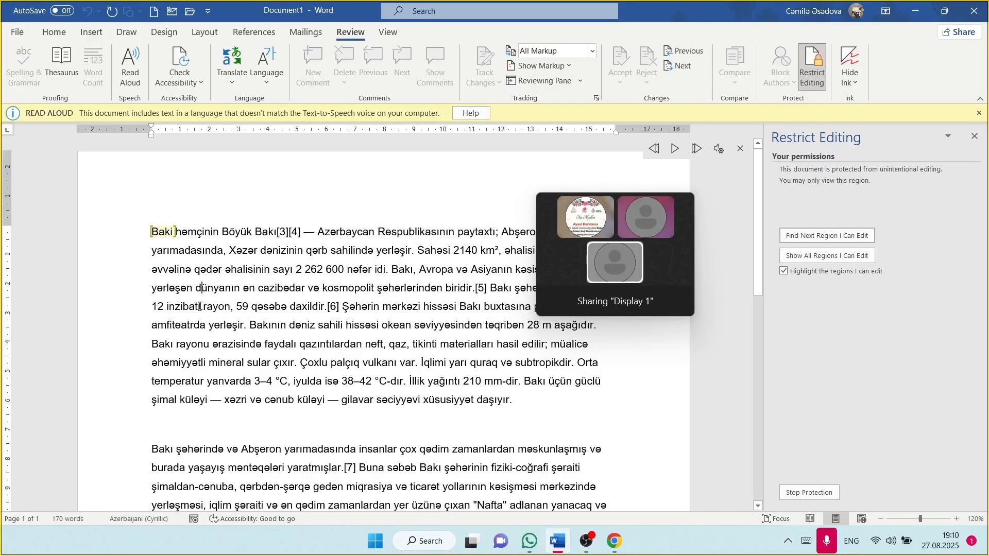
Step: Stop the document protection by entering the password
{"action": "left_click_drag", "start_coordinate": [202, 288], "coordinate": [125, 264]}
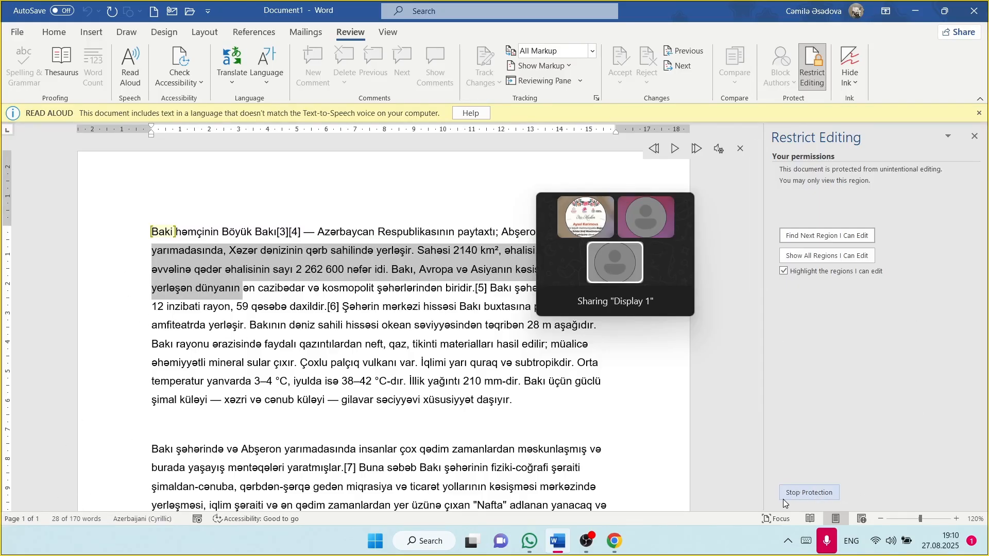
{"action": "left_click", "coordinate": [798, 493]}
{"action": "type", "text": "1"}
{"action": "key", "text": "Return"}
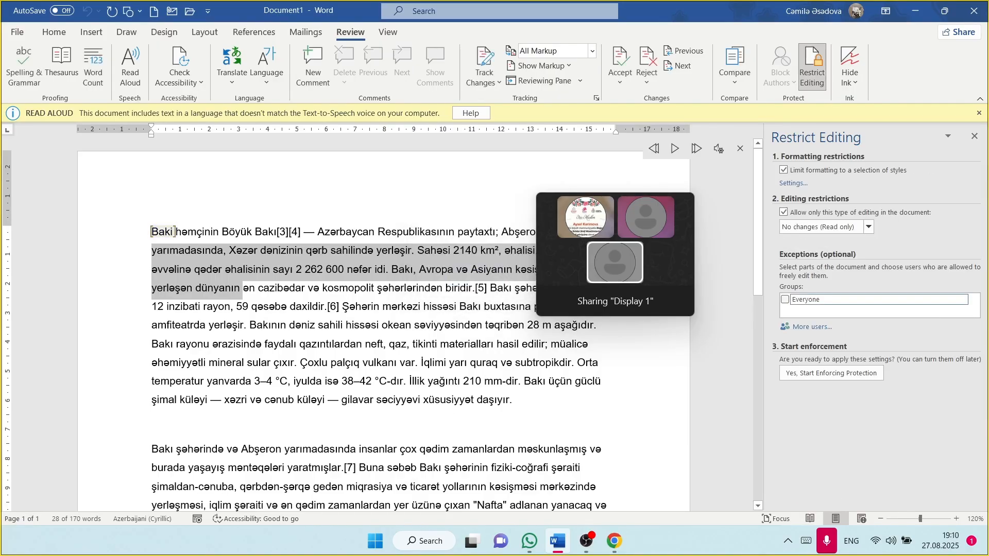
Step: Delete characters to turn the text into 'hissviyyəsindən', then close the Restrict Editing pane
{"action": "left_click", "coordinate": [425, 325]}
{"action": "key", "text": "BackSpace"}
{"action": "key", "text": "BackSpace"}
{"action": "key", "text": "BackSpace"}
{"action": "key", "text": "BackSpace"}
{"action": "key", "text": "BackSpace"}
{"action": "key", "text": "BackSpace"}
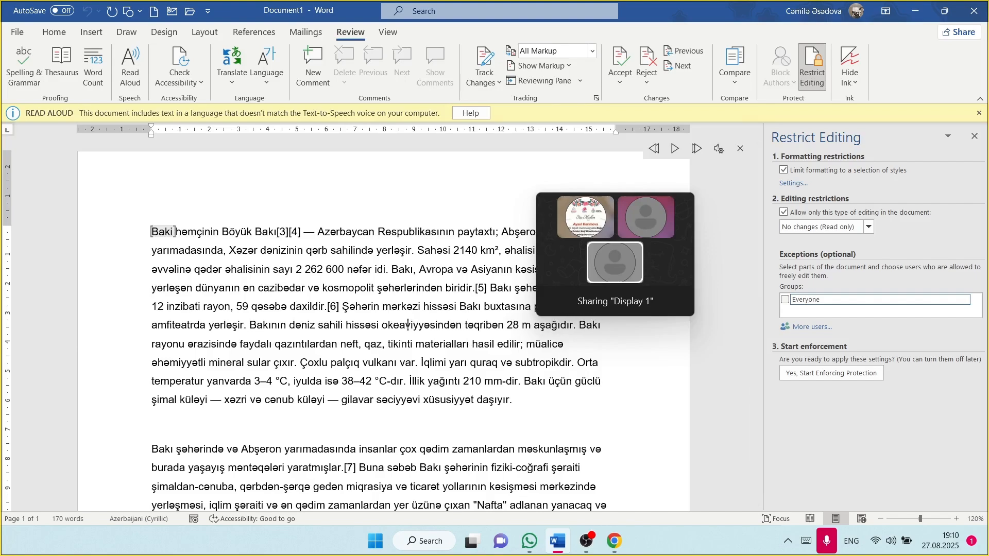
{"action": "key", "text": "BackSpace"}
{"action": "key", "text": "BackSpace"}
{"action": "key", "text": "BackSpace"}
{"action": "key", "text": "BackSpace"}
{"action": "key", "text": "BackSpace"}
{"action": "key", "text": "BackSpace"}
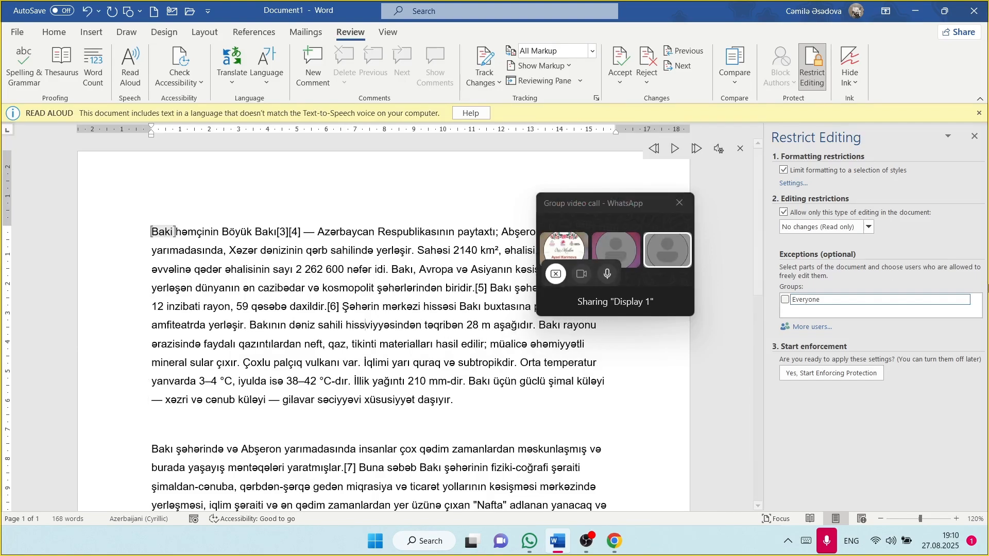
{"action": "left_click", "coordinate": [975, 136]}
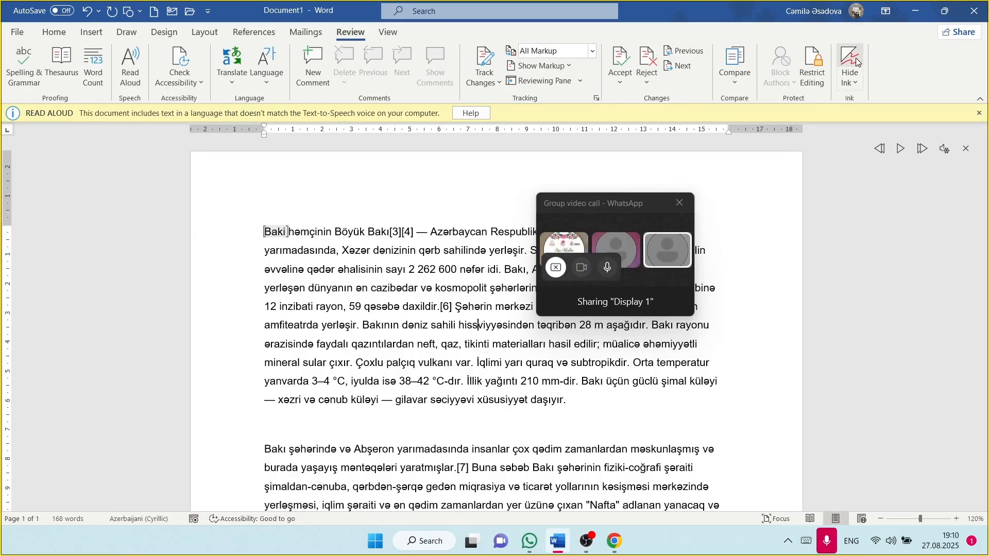
Step: Scribble red freehand ink across the first paragraph with the Draw pen
{"action": "left_click", "coordinate": [126, 32]}
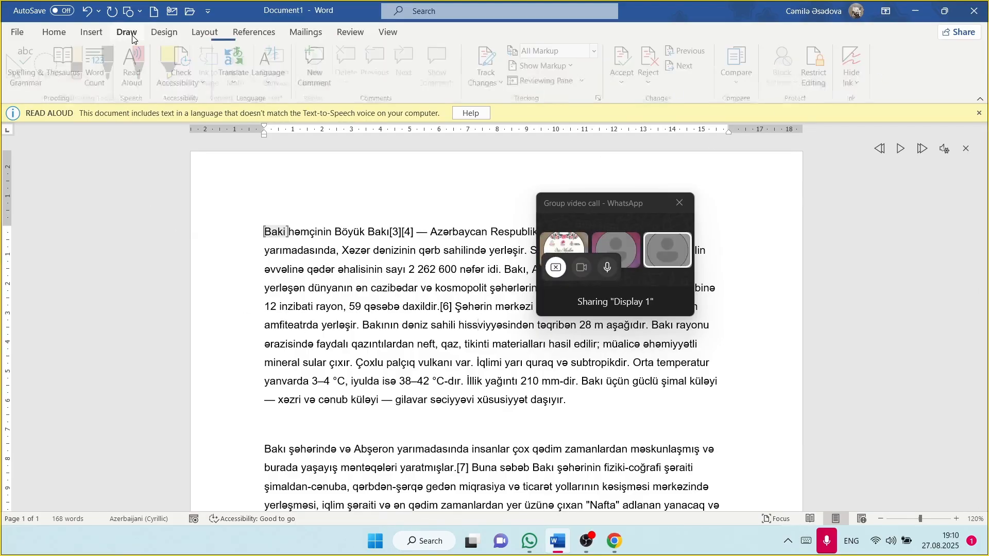
{"action": "left_click", "coordinate": [144, 64]}
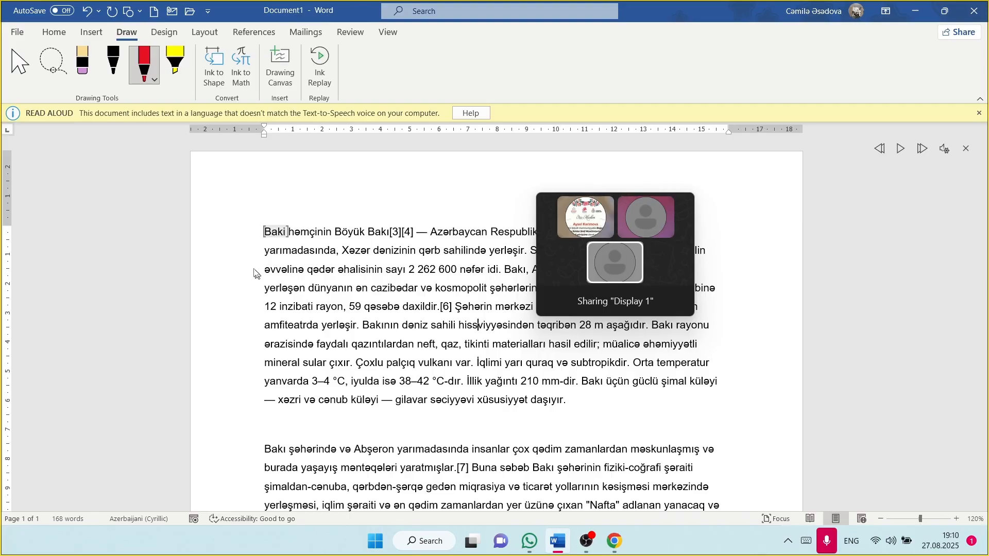
{"action": "mouse_move", "coordinate": [247, 246]}
{"action": "left_mouse_down"}
{"action": "mouse_move", "coordinate": [411, 269]}
{"action": "mouse_move", "coordinate": [340, 270]}
{"action": "mouse_move", "coordinate": [495, 387]}
{"action": "mouse_move", "coordinate": [657, 420]}
{"action": "mouse_move", "coordinate": [361, 216]}
{"action": "mouse_move", "coordinate": [181, 319]}
{"action": "mouse_move", "coordinate": [494, 422]}
{"action": "mouse_move", "coordinate": [357, 301]}
{"action": "mouse_move", "coordinate": [338, 296]}
{"action": "left_mouse_up"}
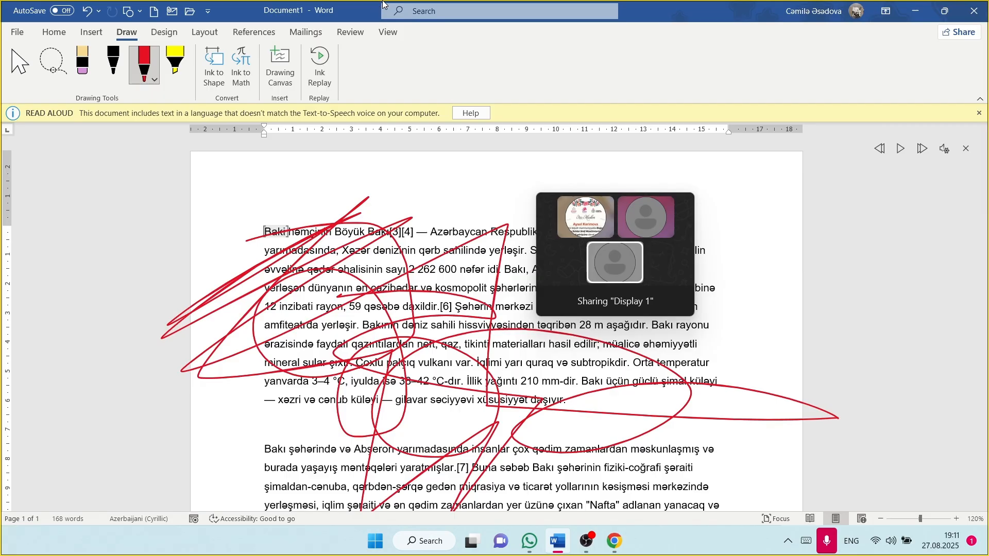
{"action": "left_click", "coordinate": [350, 32]}
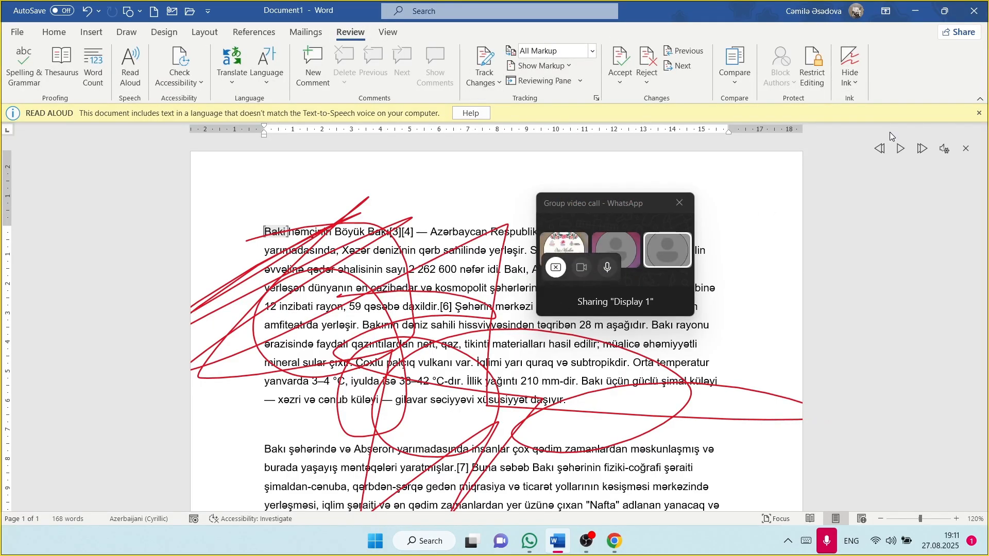
Step: Toggle Hide Ink off, on and off again so the red strokes end hidden
{"action": "left_click", "coordinate": [849, 61]}
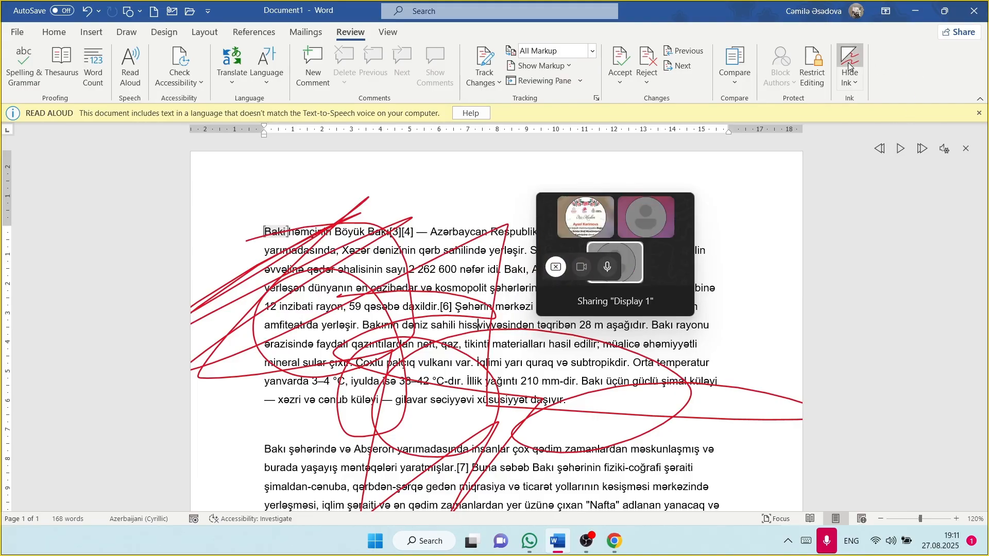
{"action": "scroll", "coordinate": [509, 293], "scroll_direction": "down", "scroll_amount": 4}
{"action": "scroll", "coordinate": [509, 293], "scroll_direction": "up", "scroll_amount": 4}
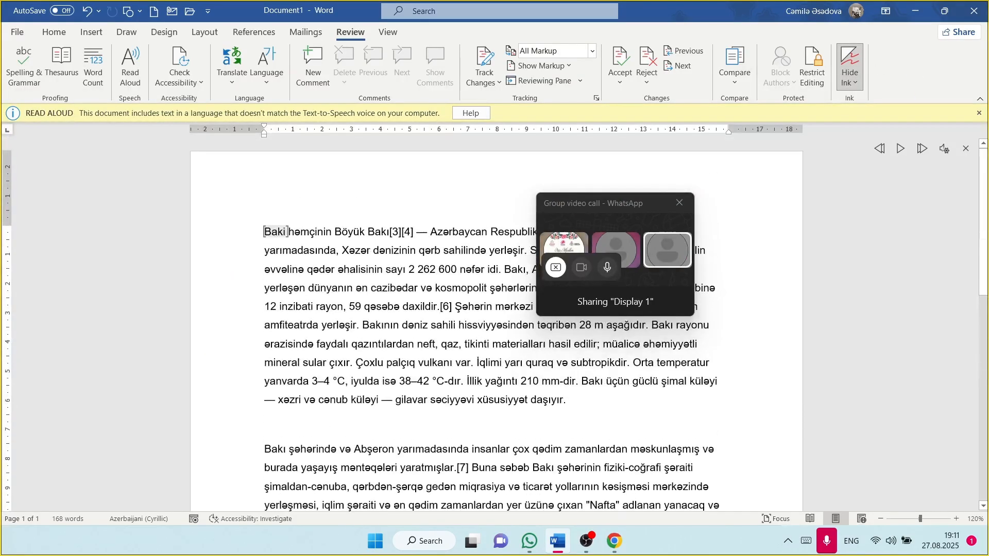
{"action": "left_click", "coordinate": [859, 54]}
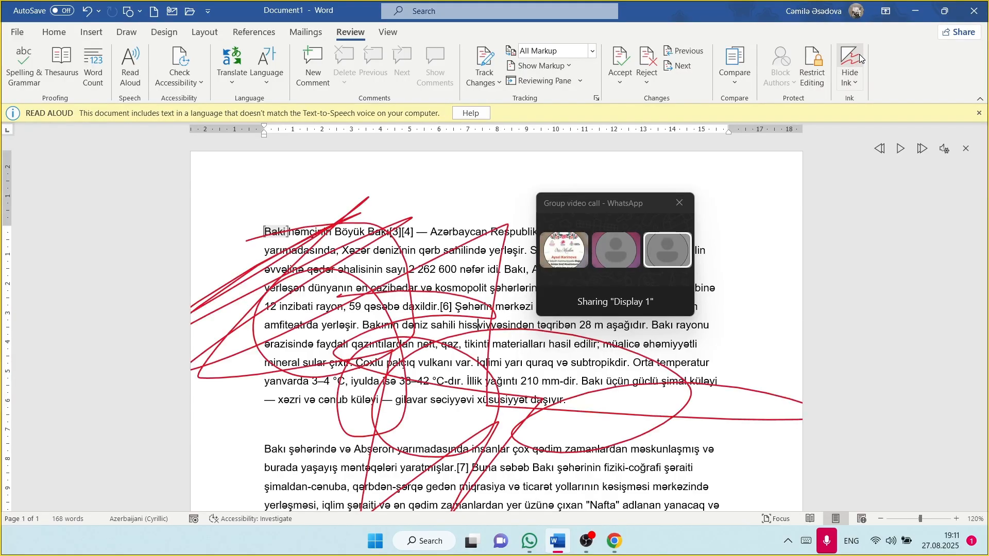
{"action": "left_click", "coordinate": [859, 54]}
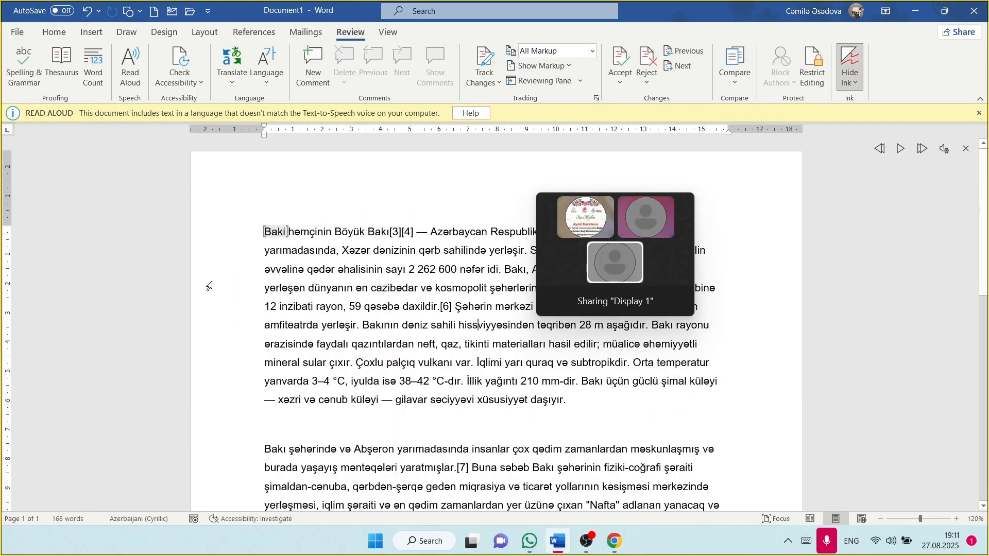
{"action": "left_click", "coordinate": [388, 32]}
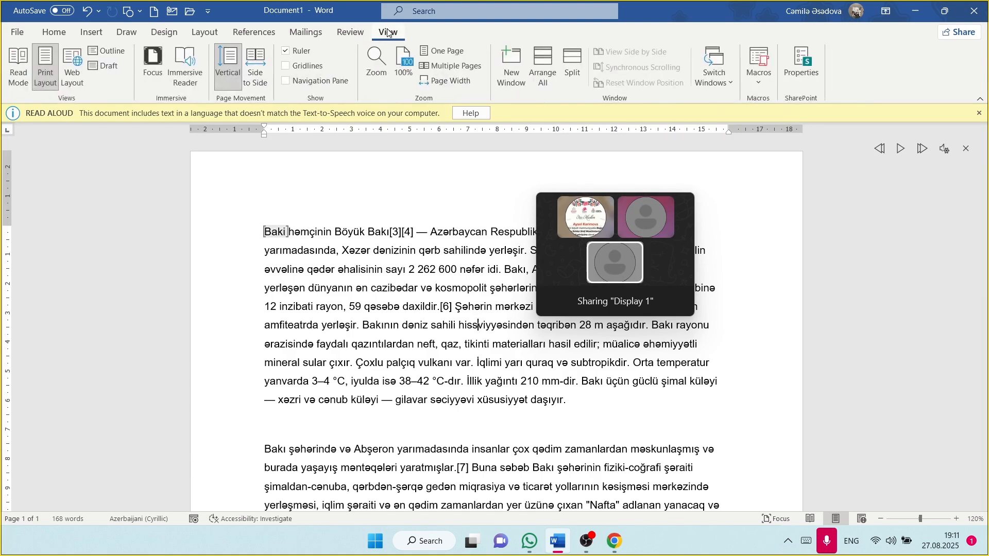
{"action": "left_click", "coordinate": [346, 34]}
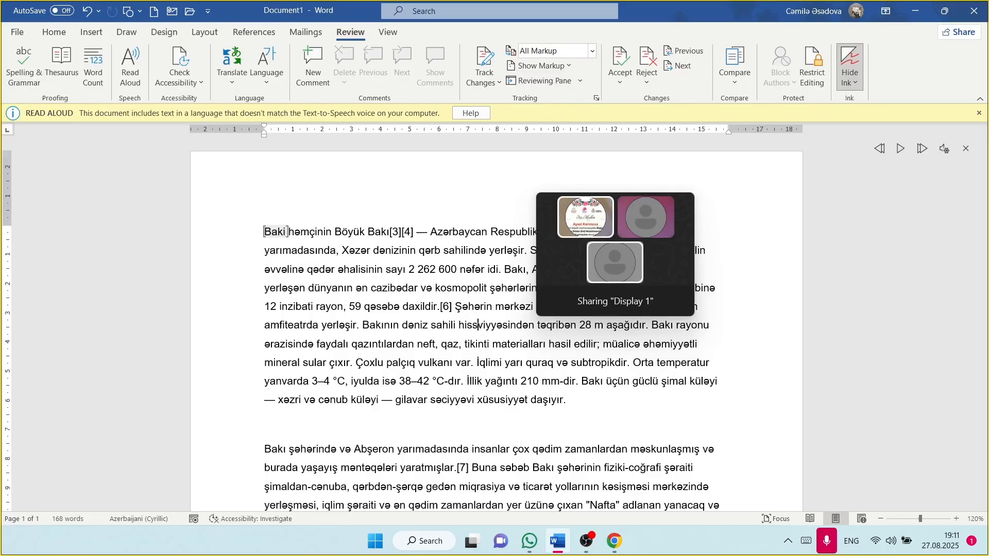
{"action": "left_click", "coordinate": [13, 27]}
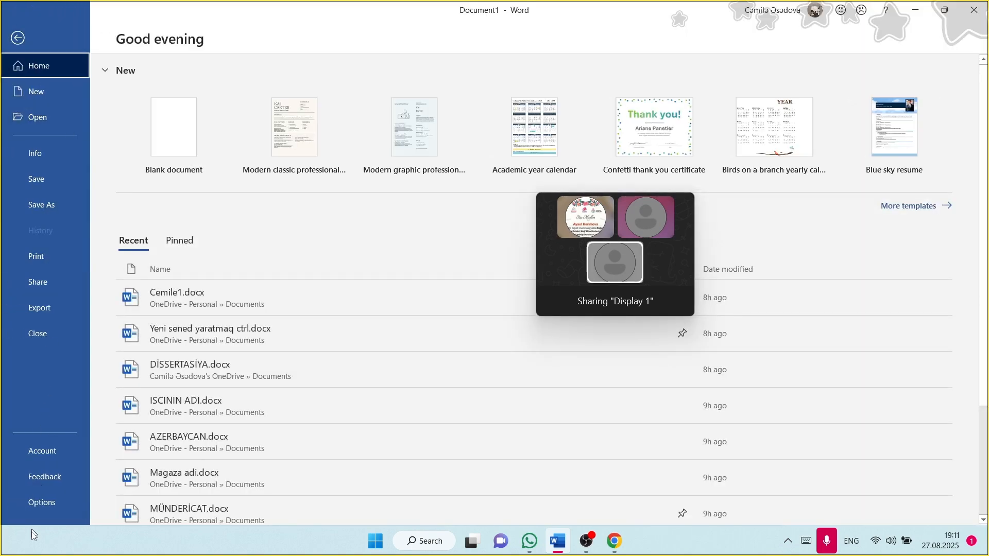
{"action": "left_click", "coordinate": [57, 497]}
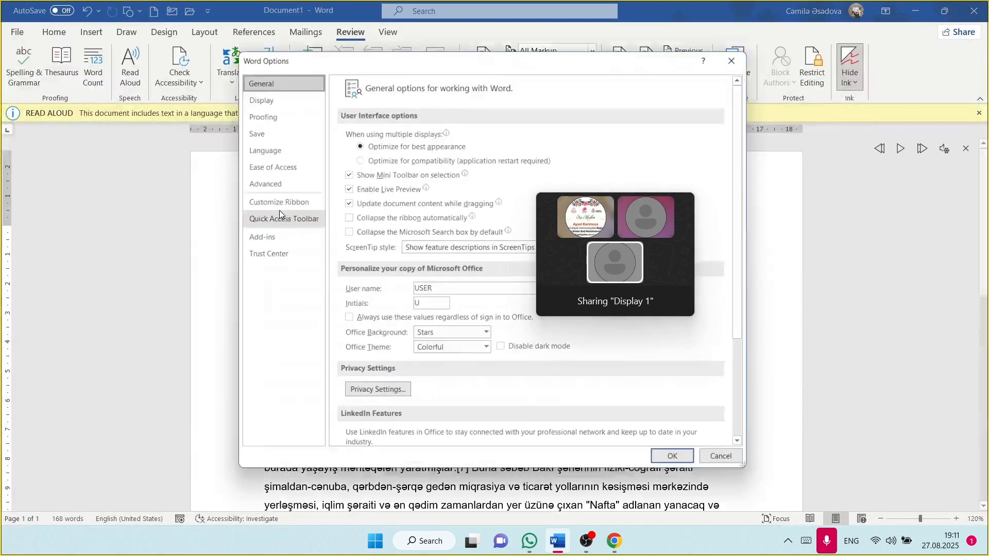
{"action": "left_click", "coordinate": [268, 149]}
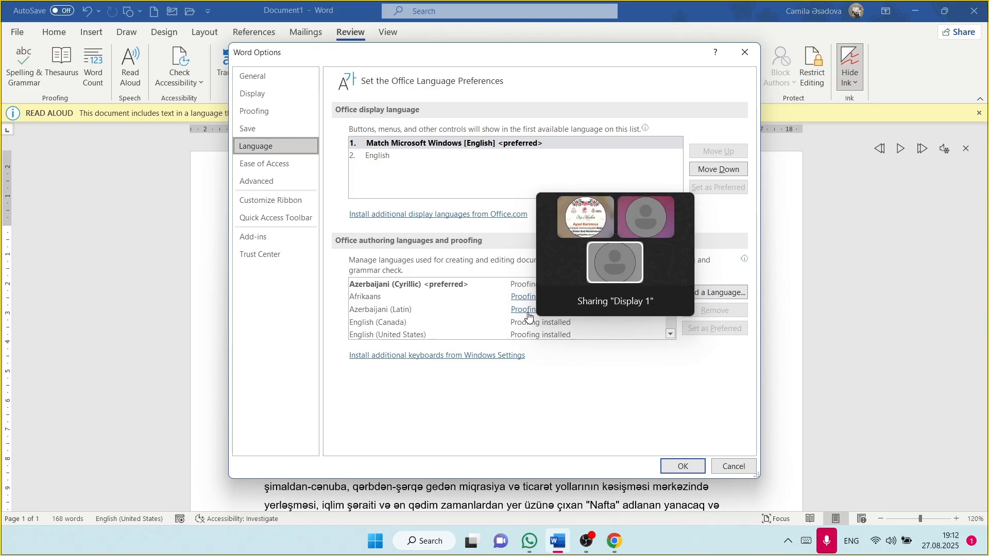
{"action": "mouse_move", "coordinate": [648, 212]}
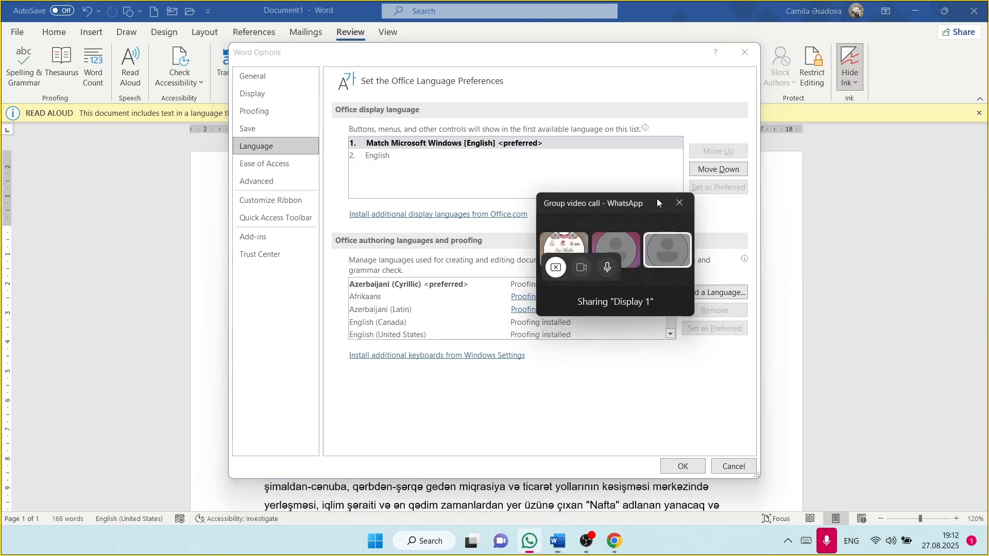
{"action": "left_click_drag", "start_coordinate": [657, 199], "coordinate": [812, 79]}
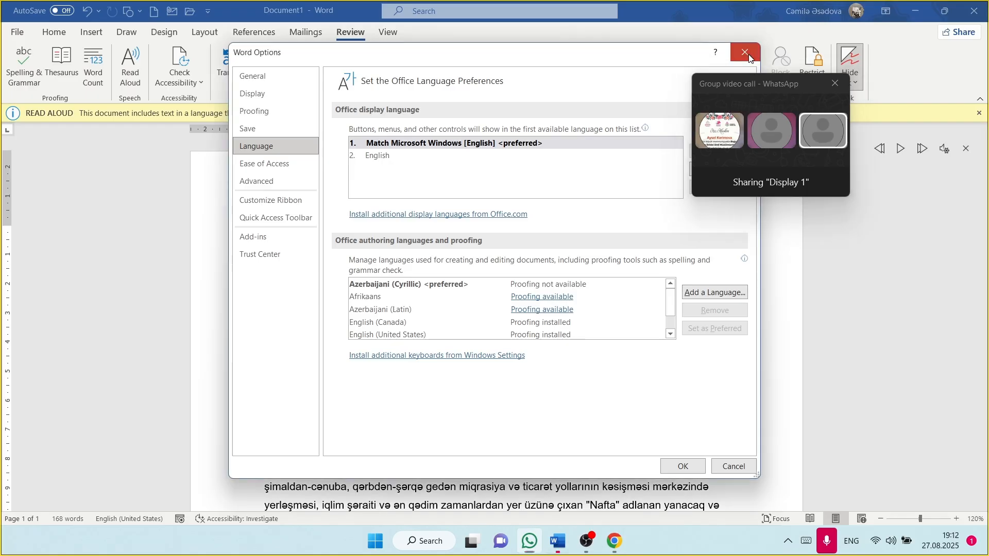
{"action": "left_click", "coordinate": [745, 52]}
Step: Switch the input language to Azerbaijani (Latin) with Alt+Shift and confirm it in the taskbar layout list
{"action": "scroll", "coordinate": [495, 319], "scroll_direction": "down", "scroll_amount": 1}
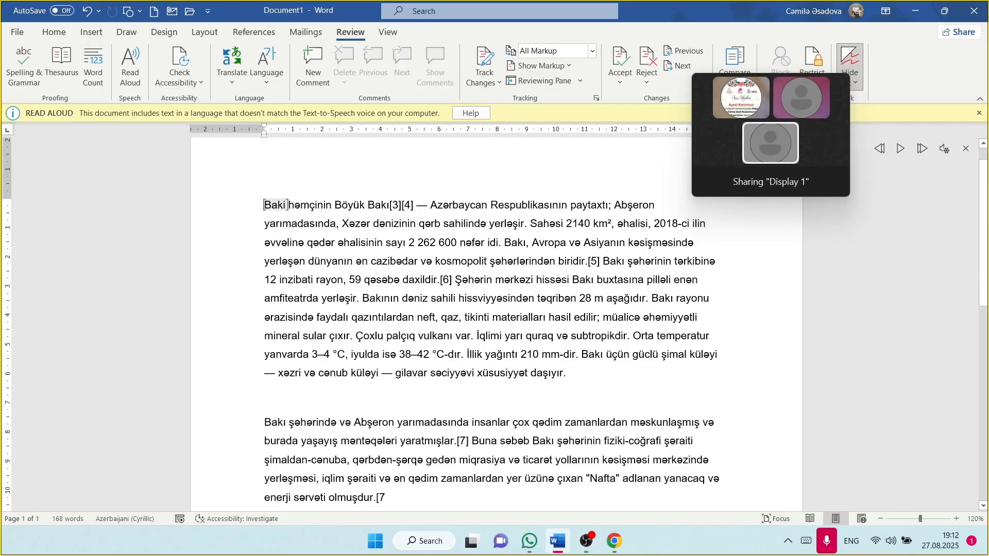
{"action": "type", "text": "'"}
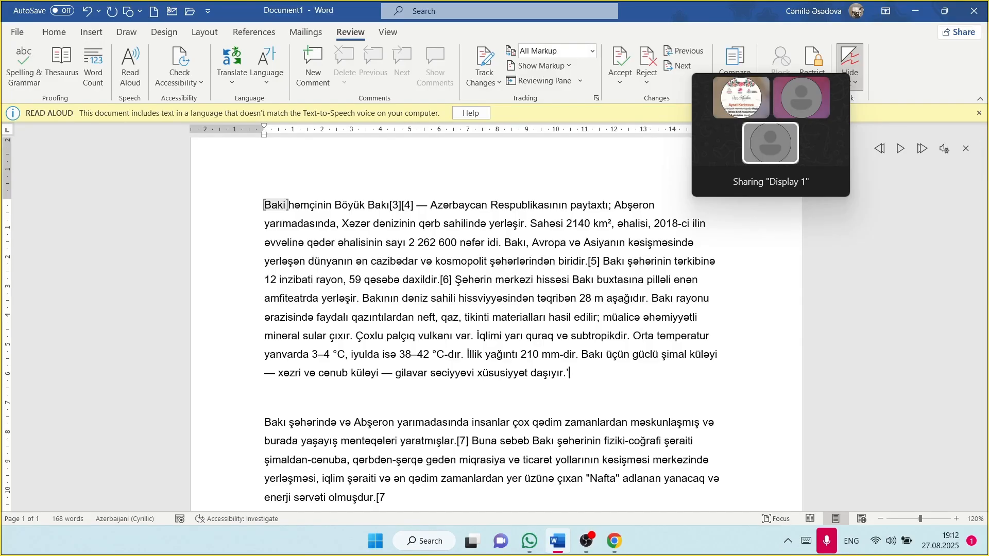
{"action": "key", "text": "alt+shift"}
{"action": "left_click", "coordinate": [611, 385]}
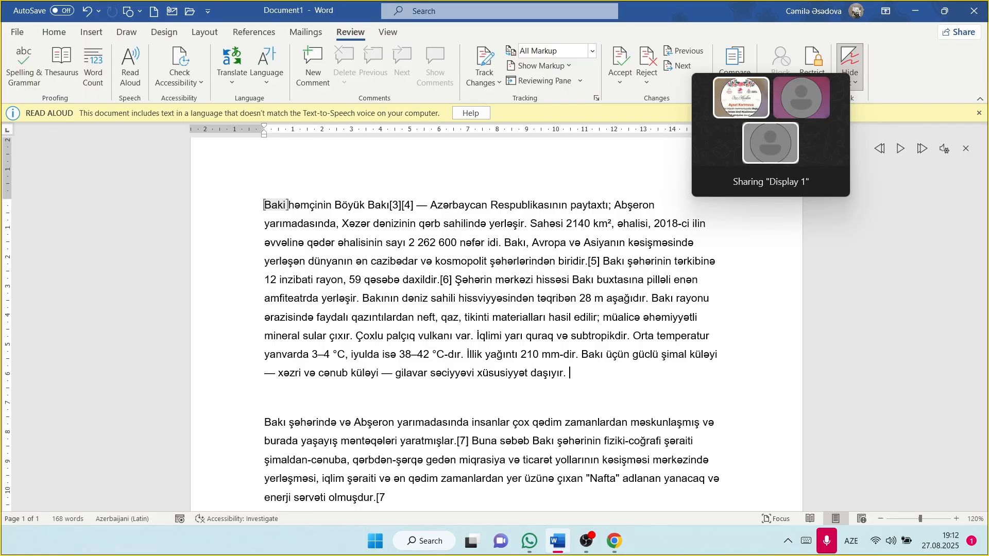
{"action": "left_click", "coordinate": [854, 552]}
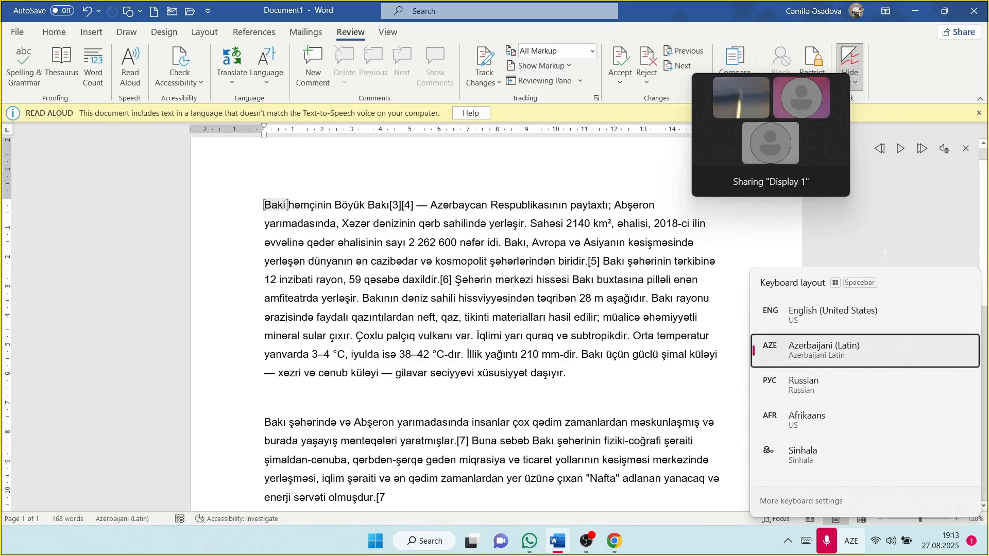
{"action": "left_click", "coordinate": [875, 353]}
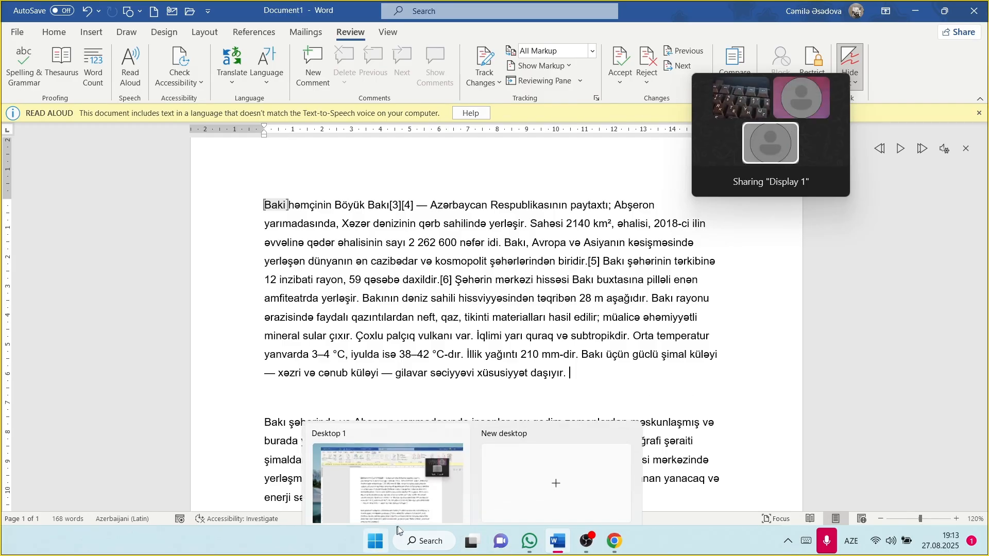
Step: Search 'set' in Windows Search and launch the Settings app
{"action": "left_click", "coordinate": [416, 545]}
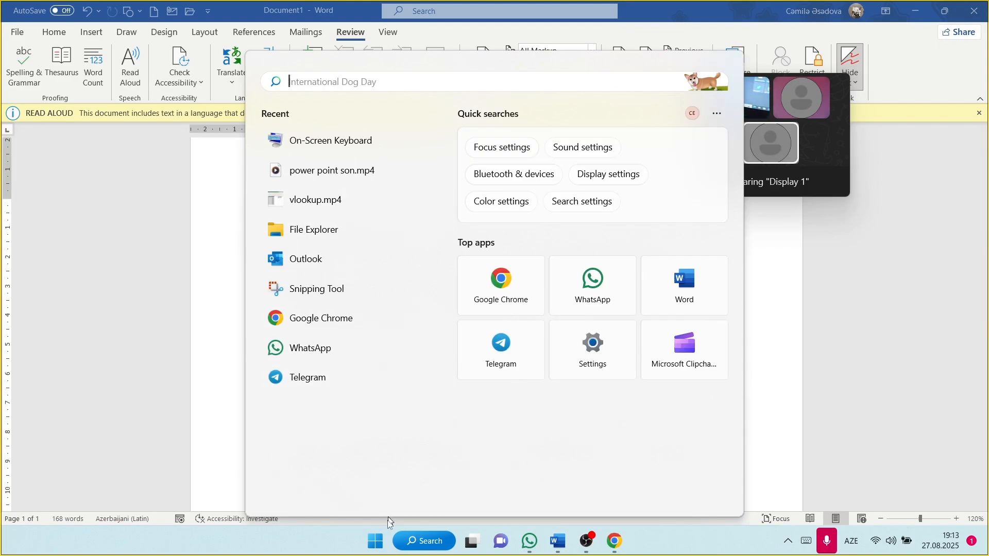
{"action": "type", "text": "set"}
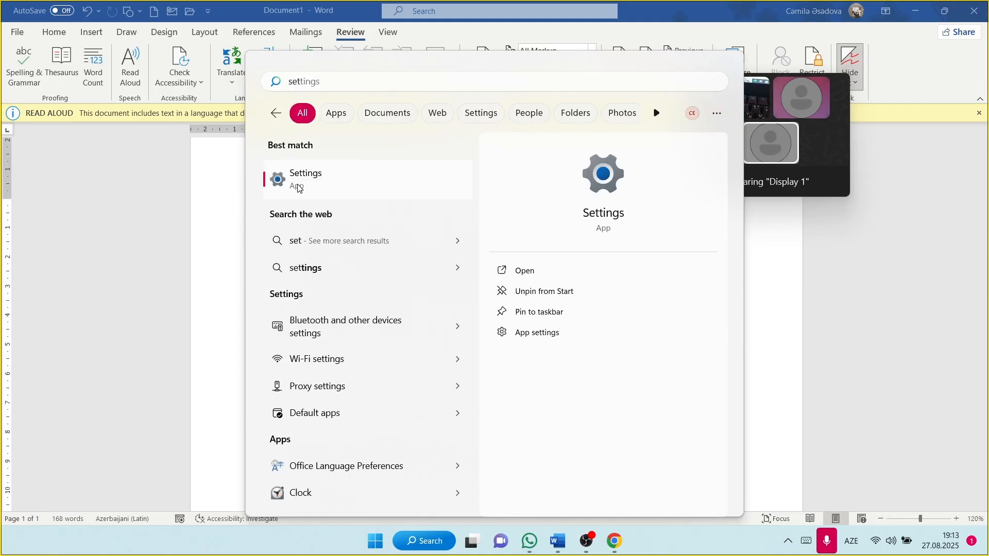
{"action": "left_click", "coordinate": [299, 183]}
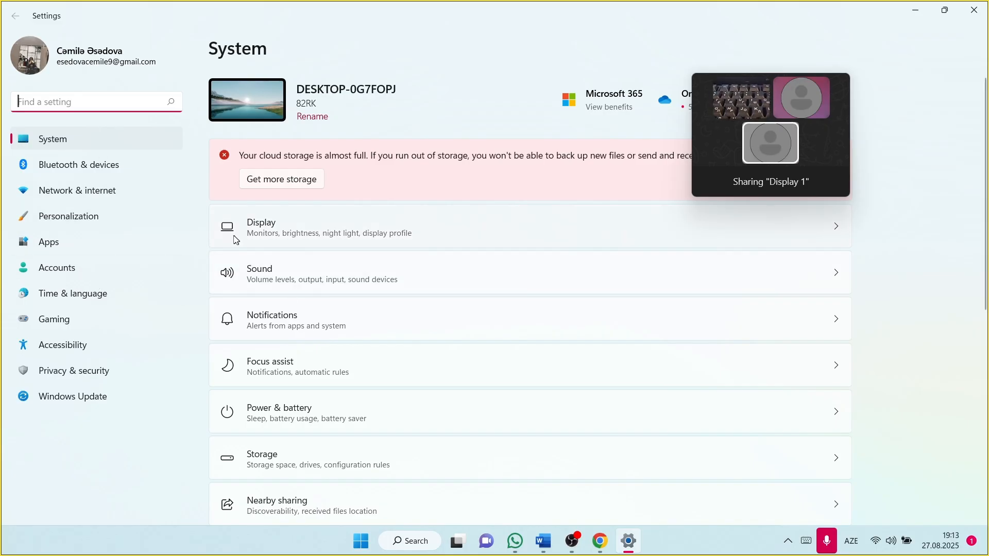
Step: Open Time & language > Language & region in Settings
{"action": "left_click", "coordinate": [131, 291]}
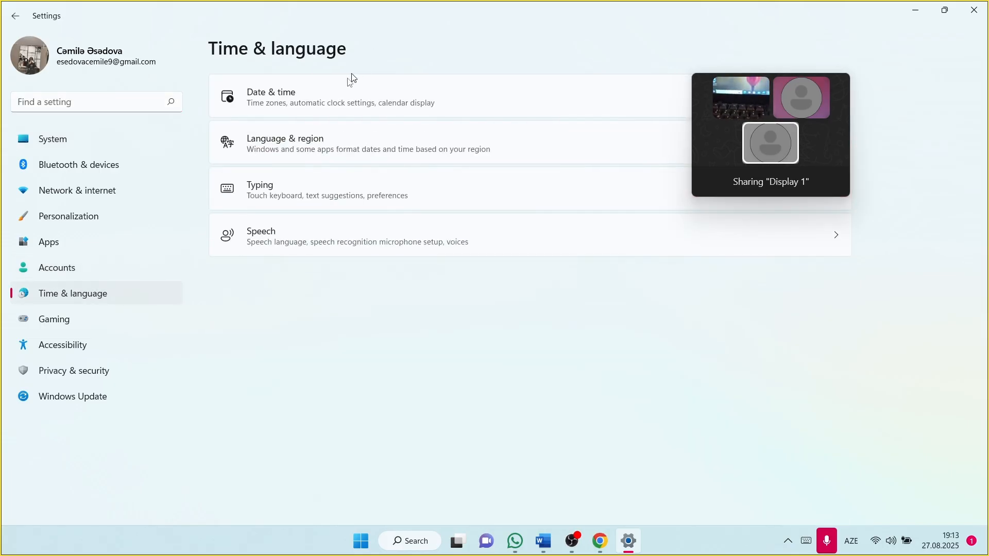
{"action": "left_click", "coordinate": [300, 150]}
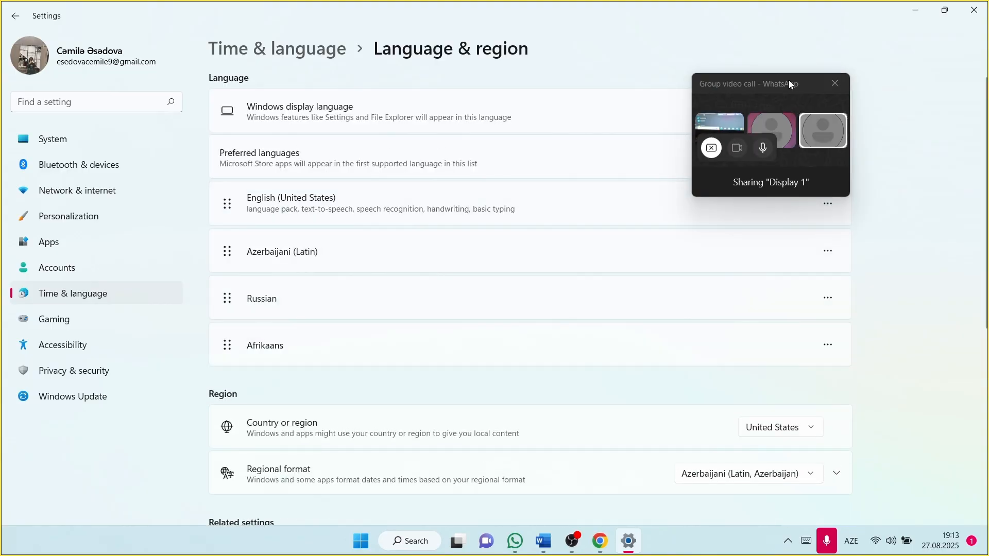
{"action": "left_click_drag", "start_coordinate": [791, 78], "coordinate": [839, 290]}
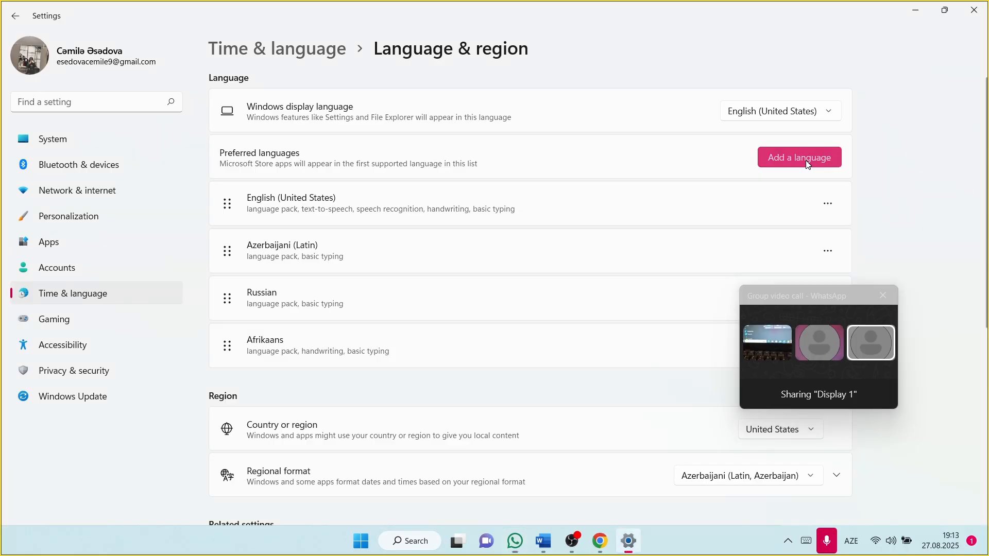
Step: Start adding a language, cancel without installing, and close Settings
{"action": "left_click", "coordinate": [806, 160]}
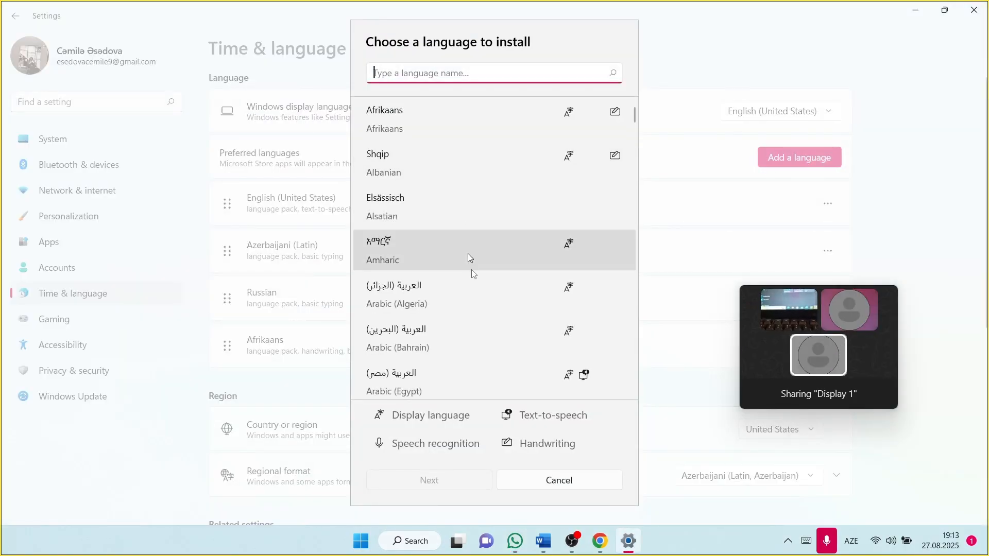
{"action": "scroll", "coordinate": [474, 285], "scroll_direction": "down", "scroll_amount": 5}
{"action": "scroll", "coordinate": [474, 285], "scroll_direction": "up", "scroll_amount": 4}
{"action": "scroll", "coordinate": [474, 282], "scroll_direction": "up", "scroll_amount": 1}
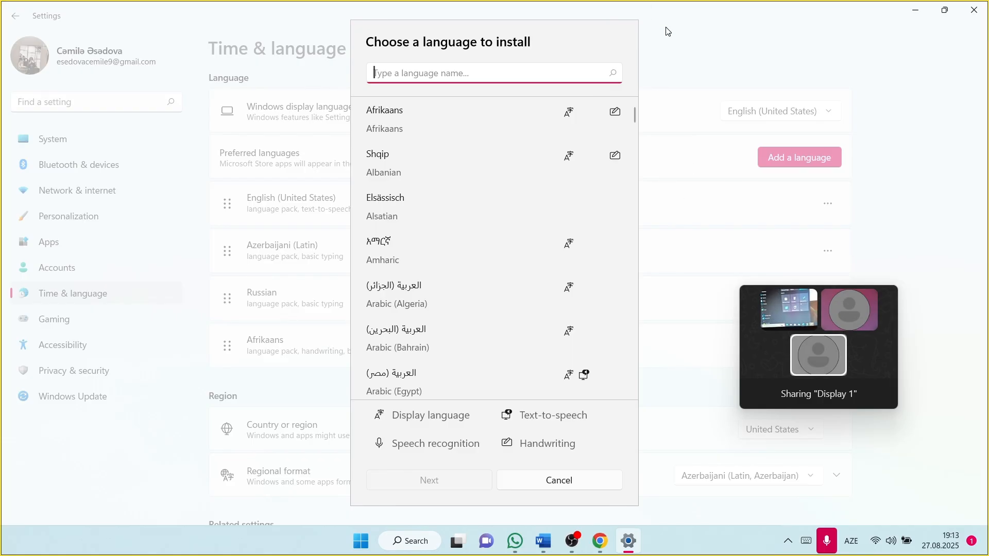
{"action": "left_click", "coordinate": [563, 479]}
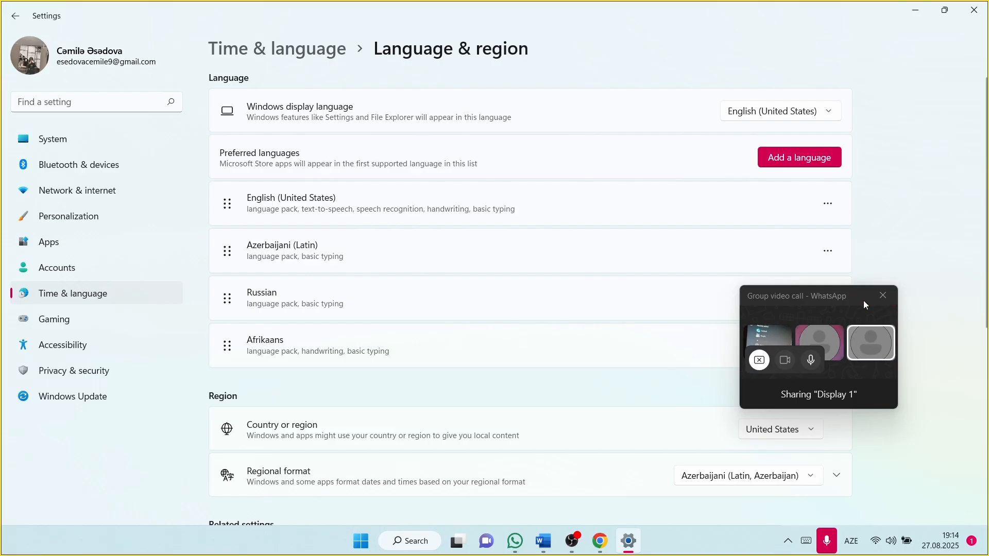
{"action": "left_click", "coordinate": [835, 312]}
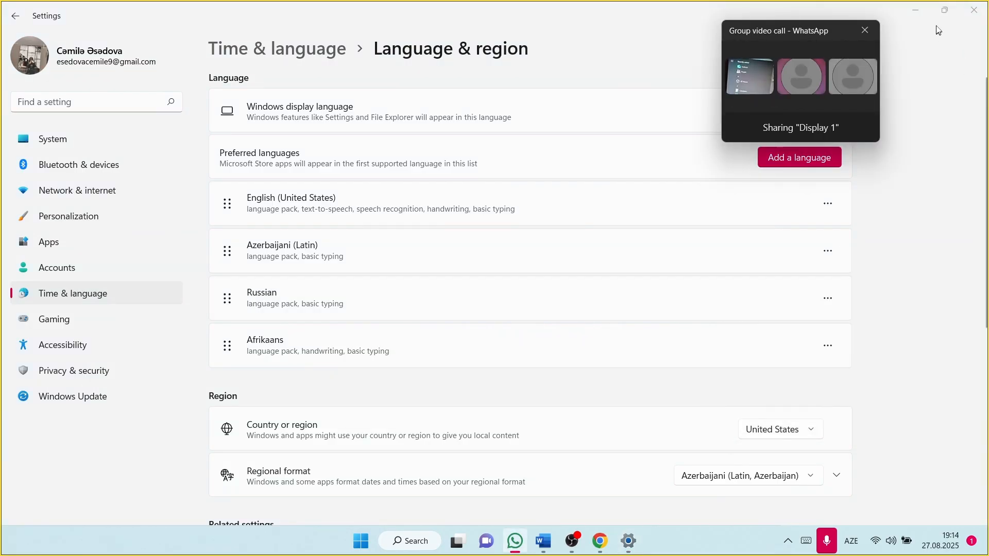
{"action": "left_click", "coordinate": [973, 9]}
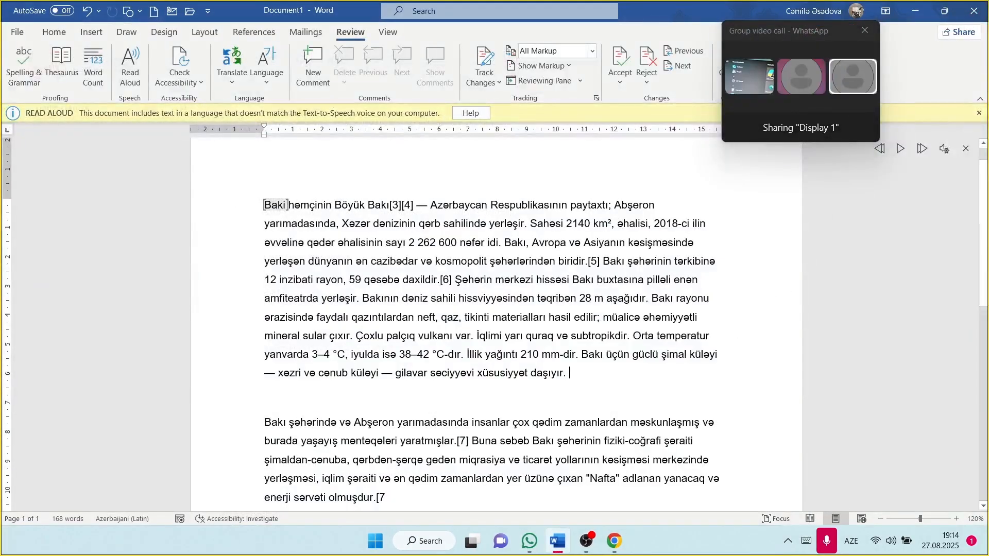
Step: Preview the Baku text in Read Mode, then return to Print Layout
{"action": "scroll", "coordinate": [495, 317], "scroll_direction": "down", "scroll_amount": 1}
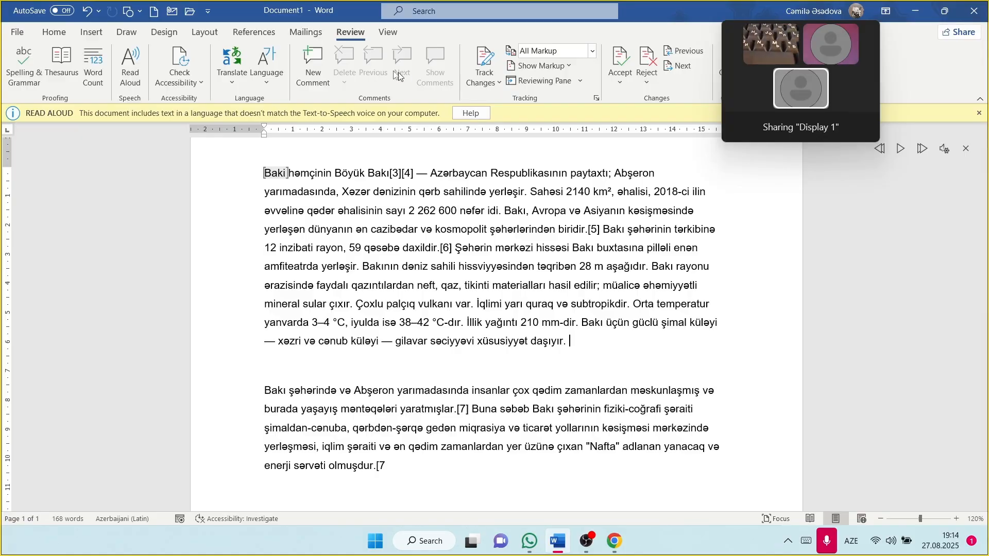
{"action": "left_click", "coordinate": [388, 32]}
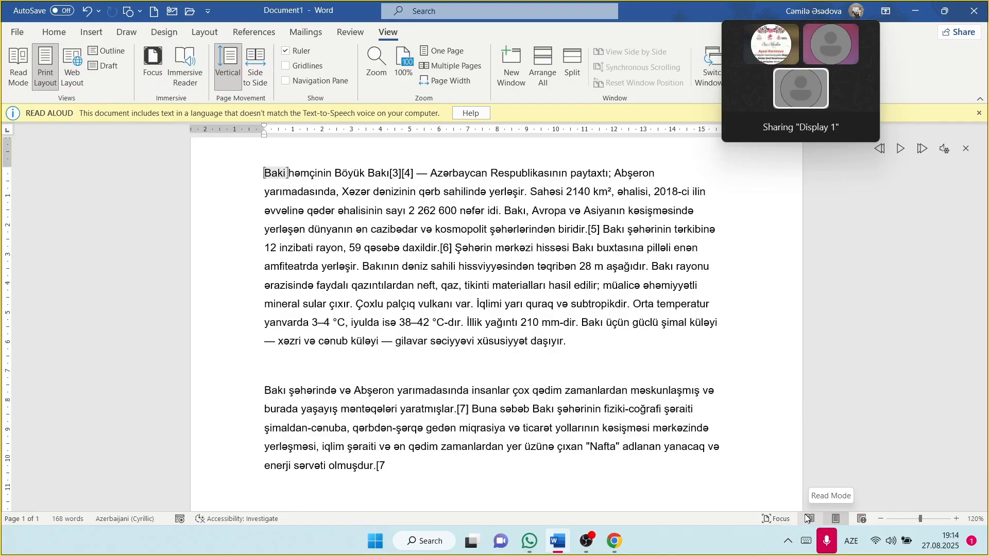
{"action": "left_click", "coordinate": [19, 65]}
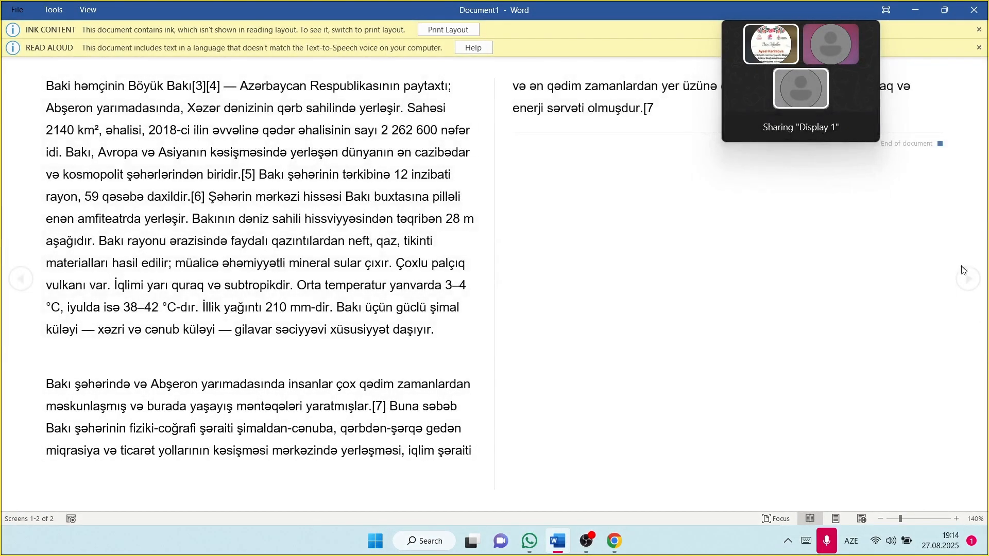
{"action": "left_click", "coordinate": [835, 520]}
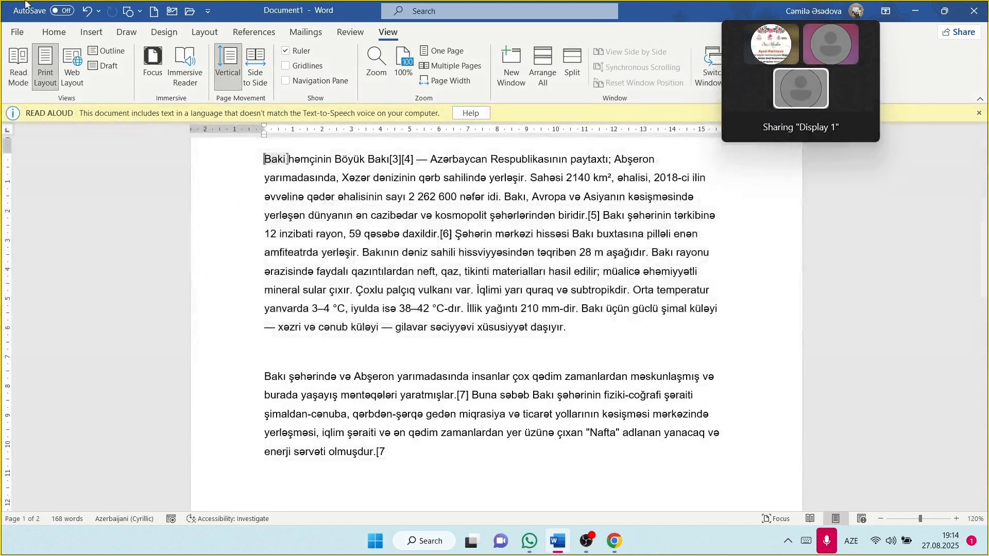
Step: View the text in Web Layout, switch back to Print Layout, and enter Focus mode
{"action": "scroll", "coordinate": [497, 319], "scroll_direction": "down", "scroll_amount": 6}
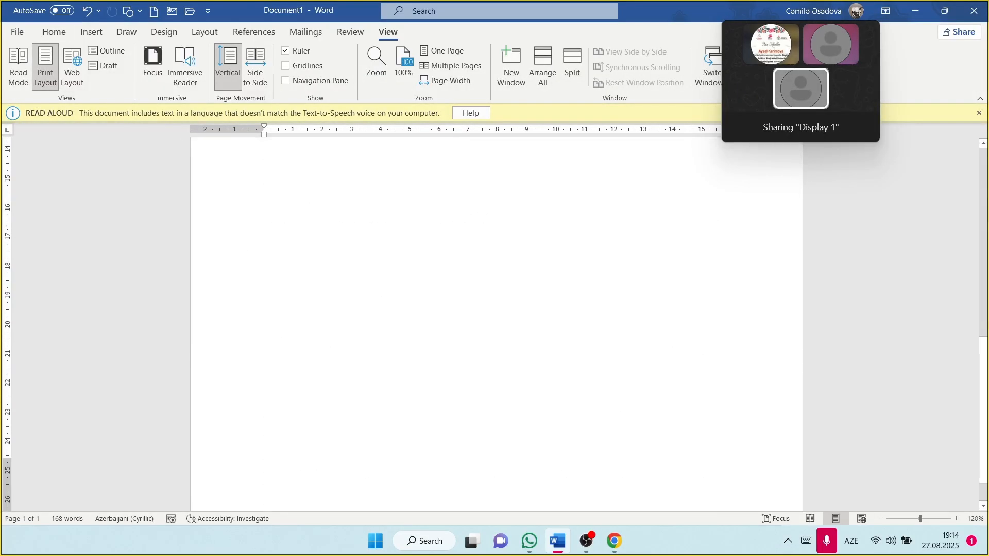
{"action": "scroll", "coordinate": [496, 319], "scroll_direction": "up", "scroll_amount": 7}
{"action": "left_click", "coordinate": [72, 67]}
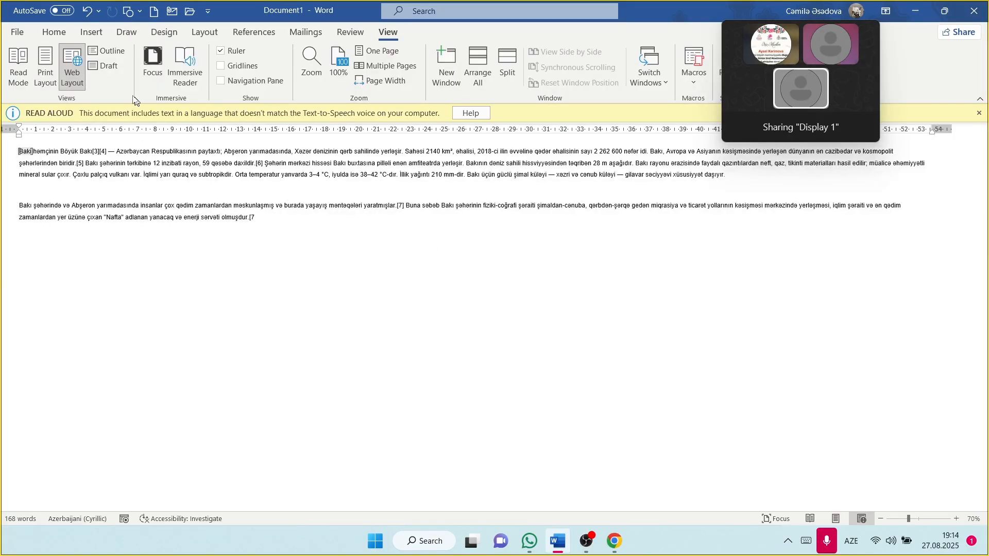
{"action": "left_click", "coordinate": [45, 66]}
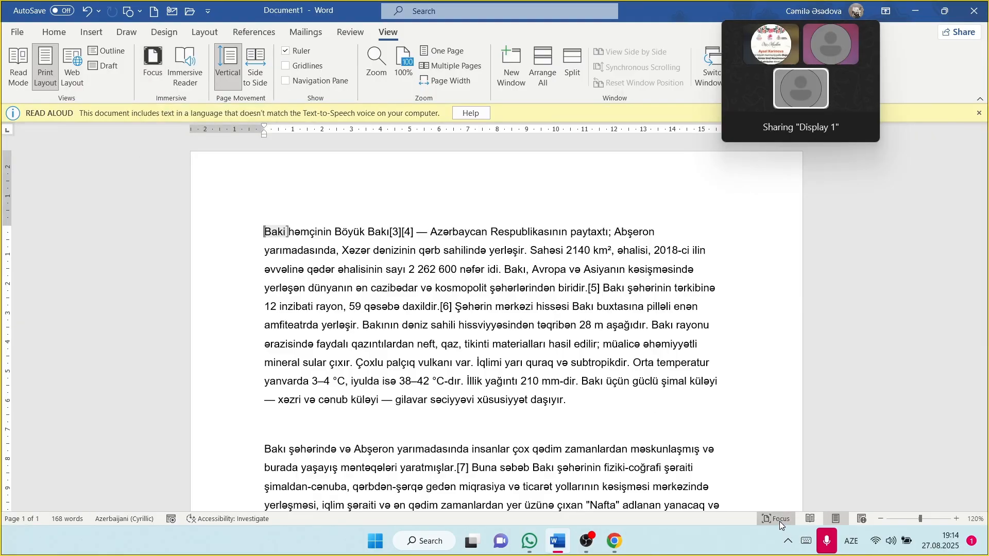
{"action": "left_click", "coordinate": [780, 519]}
Step: Leave Focus mode, open Immersive Reader, and start Read Aloud
{"action": "scroll", "coordinate": [496, 291], "scroll_direction": "down", "scroll_amount": 4}
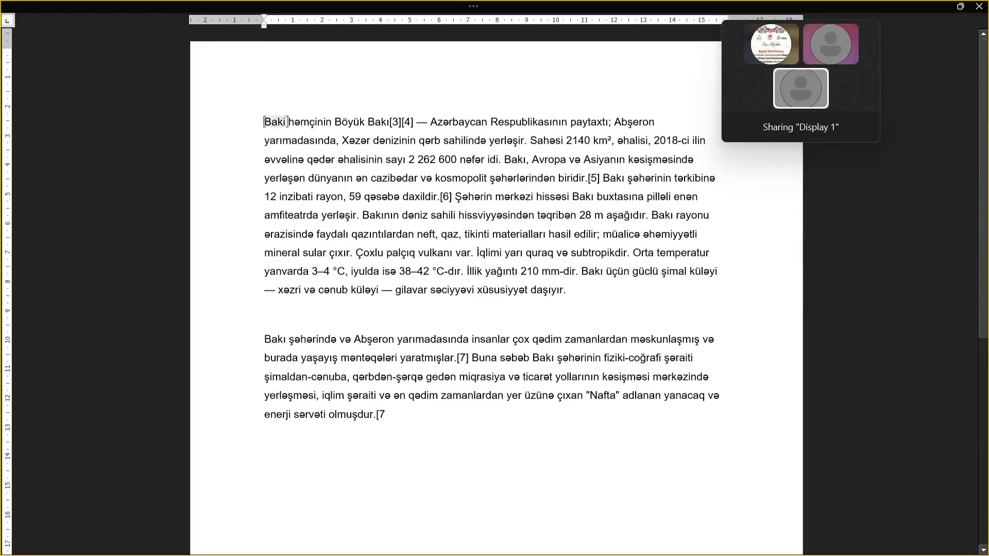
{"action": "scroll", "coordinate": [496, 291], "scroll_direction": "up", "scroll_amount": 4}
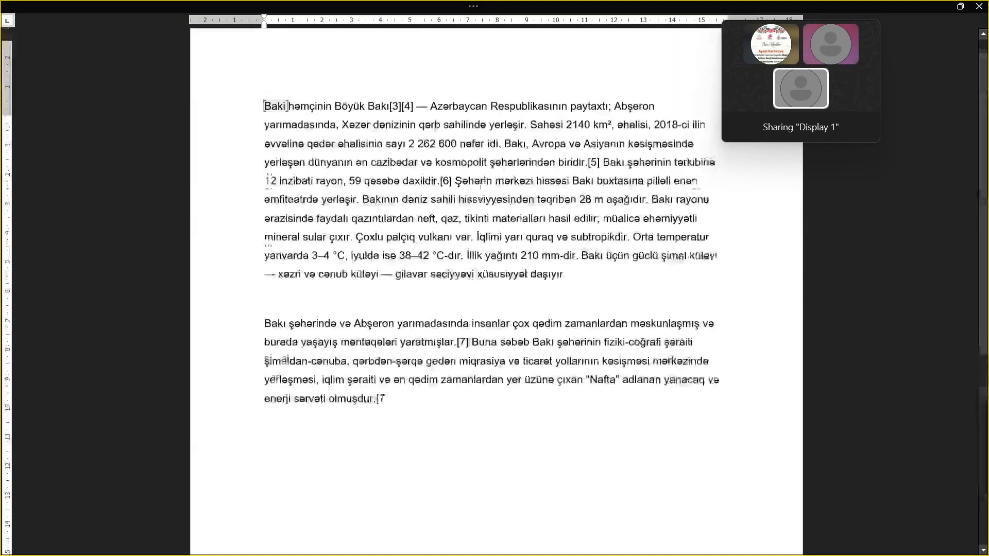
{"action": "mouse_move", "coordinate": [527, 4]}
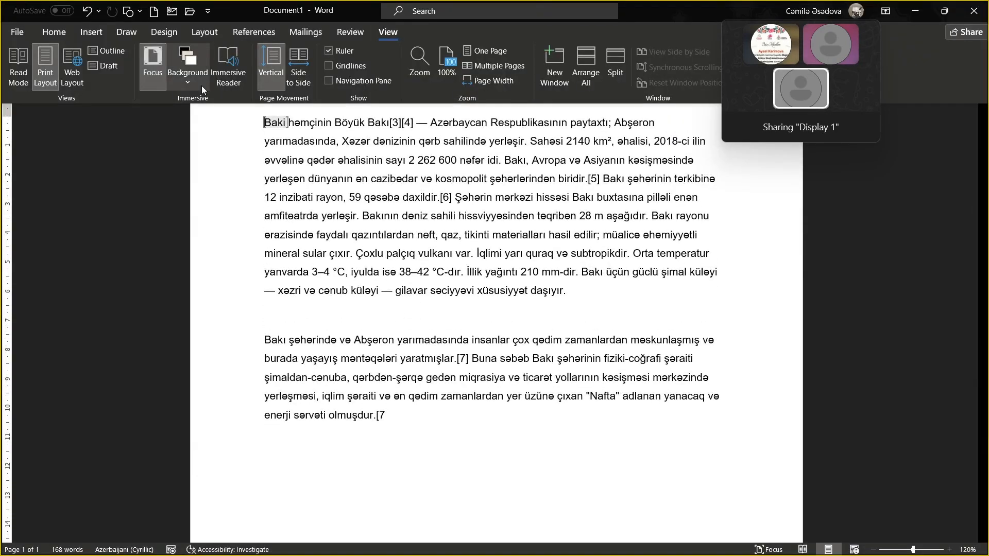
{"action": "left_click", "coordinate": [140, 71]}
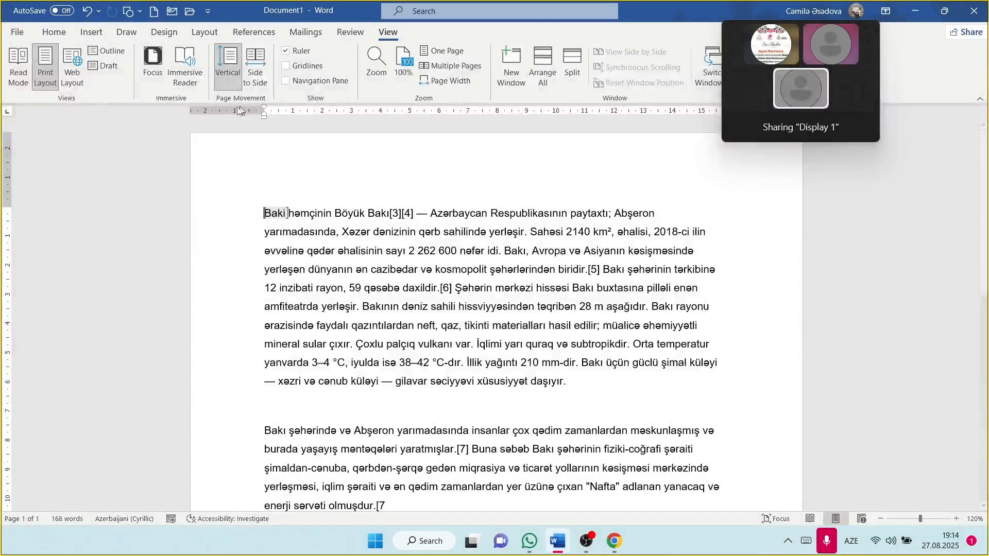
{"action": "left_click", "coordinate": [185, 65]}
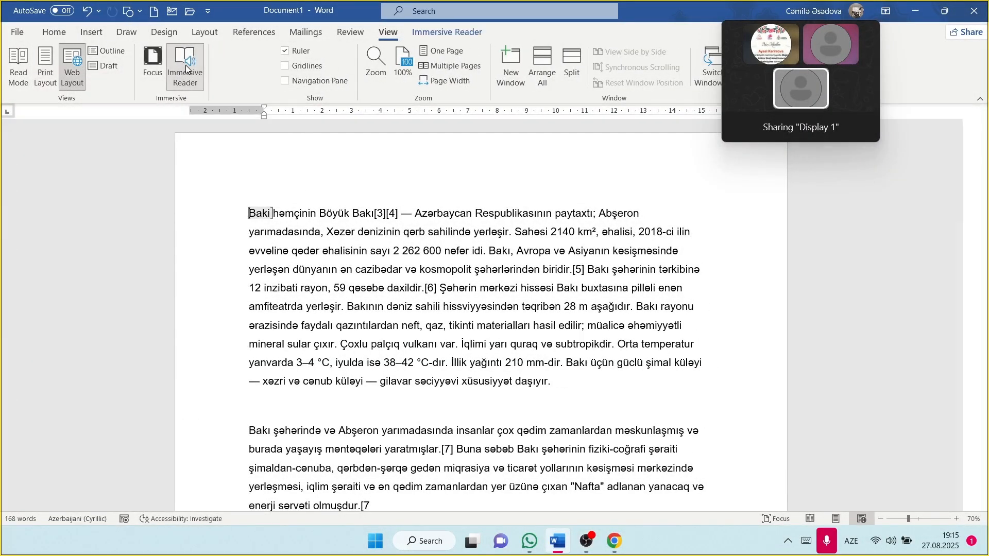
{"action": "left_click", "coordinate": [168, 60]}
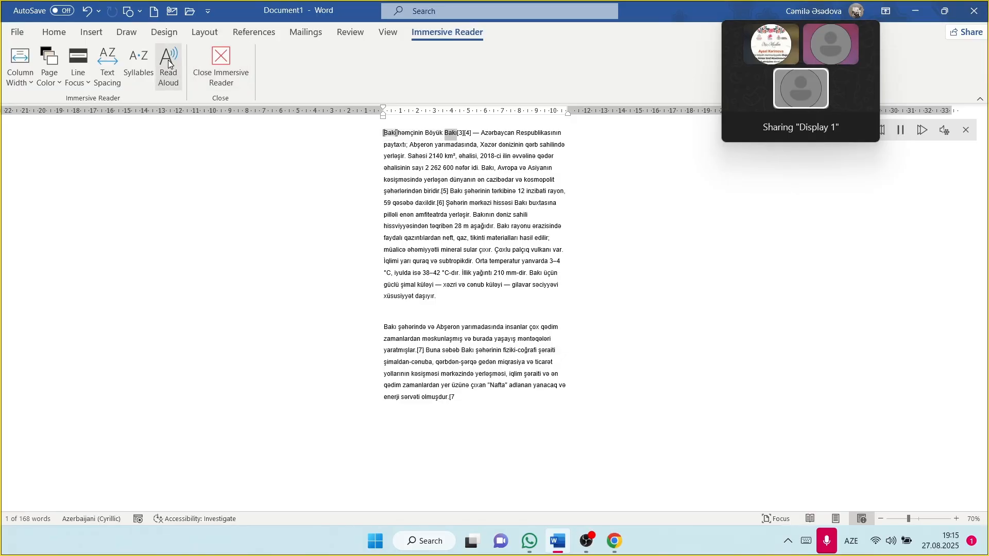
Step: Set the Immersive Reader column width to Moderate and the page color to green
{"action": "left_click", "coordinate": [21, 80]}
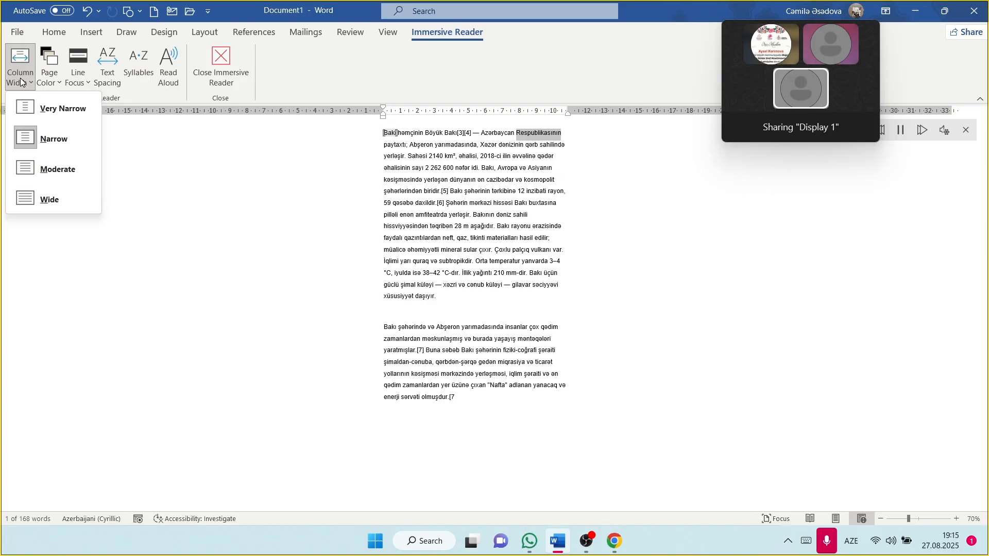
{"action": "left_click", "coordinate": [35, 167]}
{"action": "left_click", "coordinate": [47, 78]}
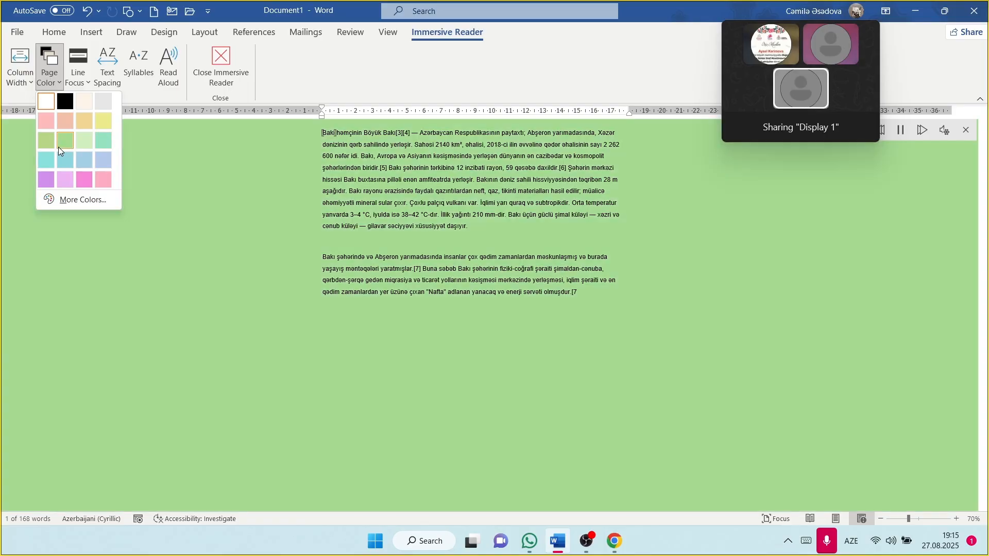
{"action": "left_click", "coordinate": [58, 143]}
Step: Try three-line Line Focus, then turn Line Focus off
{"action": "left_click", "coordinate": [76, 64]}
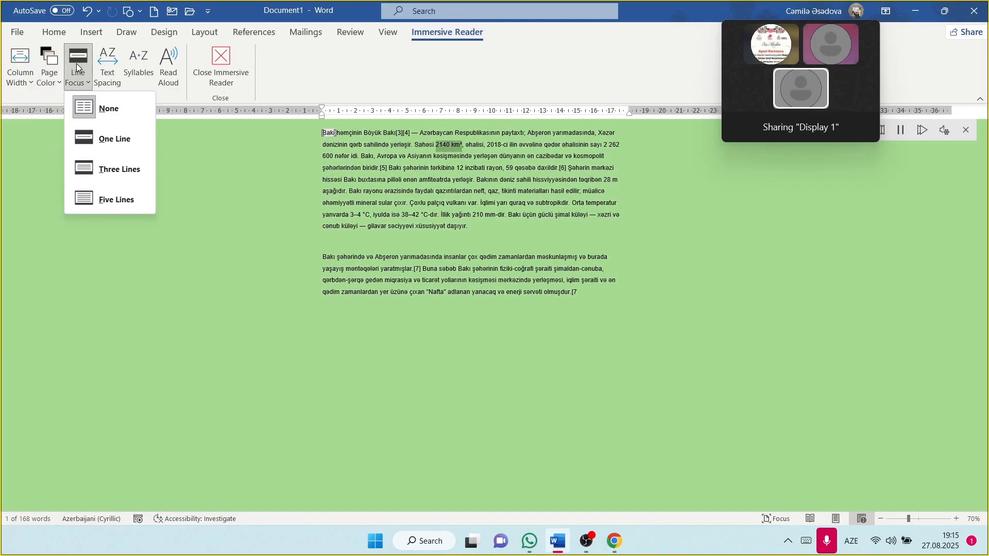
{"action": "left_click", "coordinate": [105, 170]}
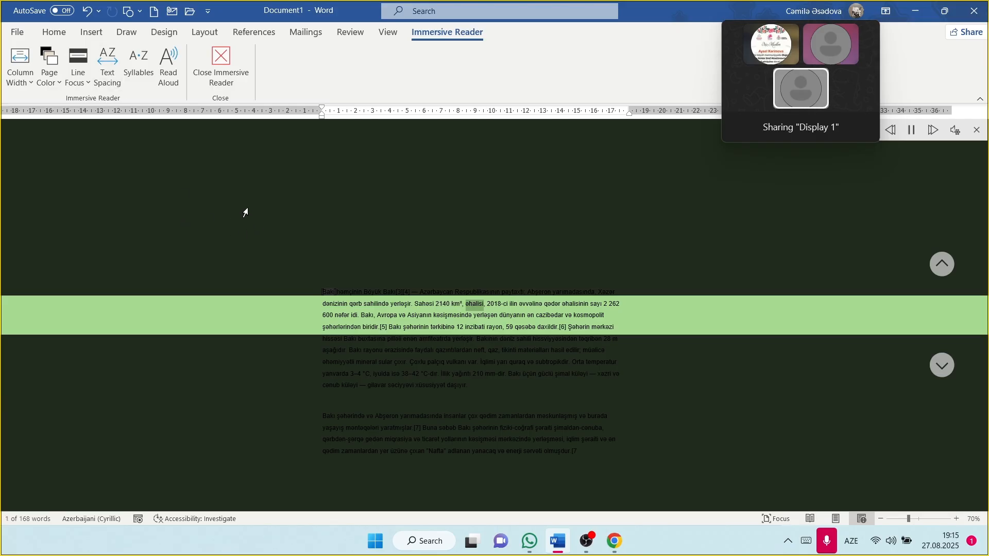
{"action": "scroll", "coordinate": [246, 212], "scroll_direction": "down", "scroll_amount": 3}
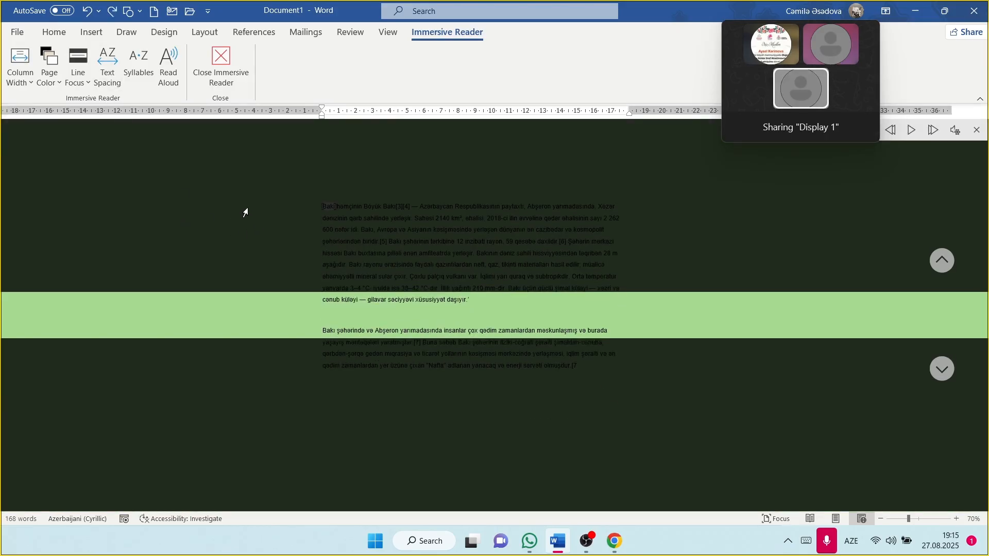
{"action": "scroll", "coordinate": [352, 260], "scroll_direction": "up", "scroll_amount": 2}
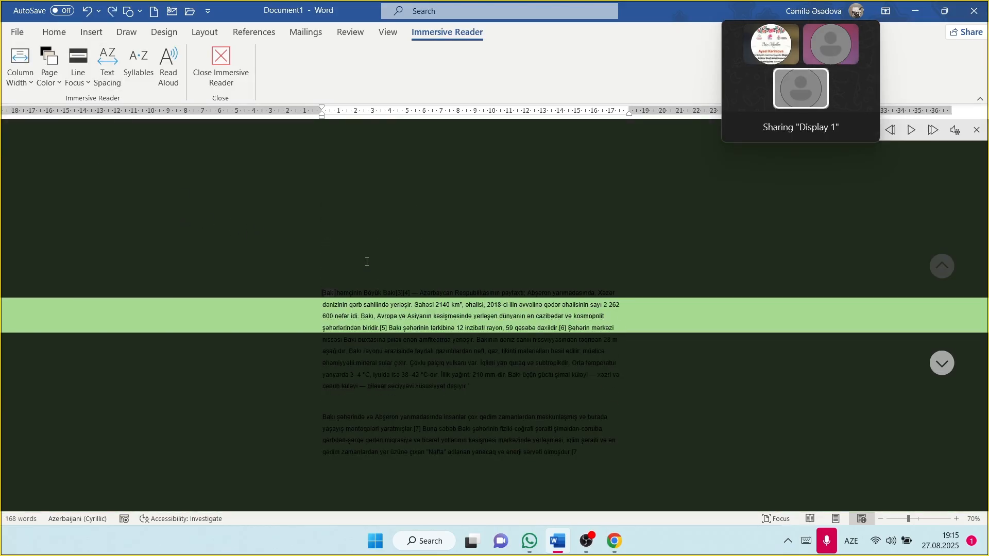
{"action": "left_click", "coordinate": [84, 74]}
{"action": "left_click", "coordinate": [113, 113]}
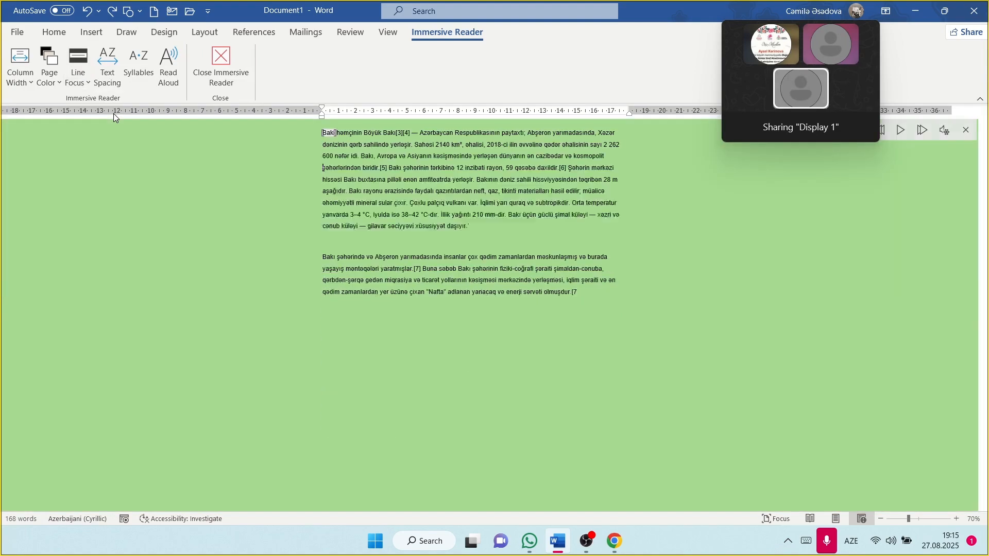
Step: Toggle Text Spacing and Syllables on and off, then close Immersive Reader
{"action": "left_click", "coordinate": [102, 75]}
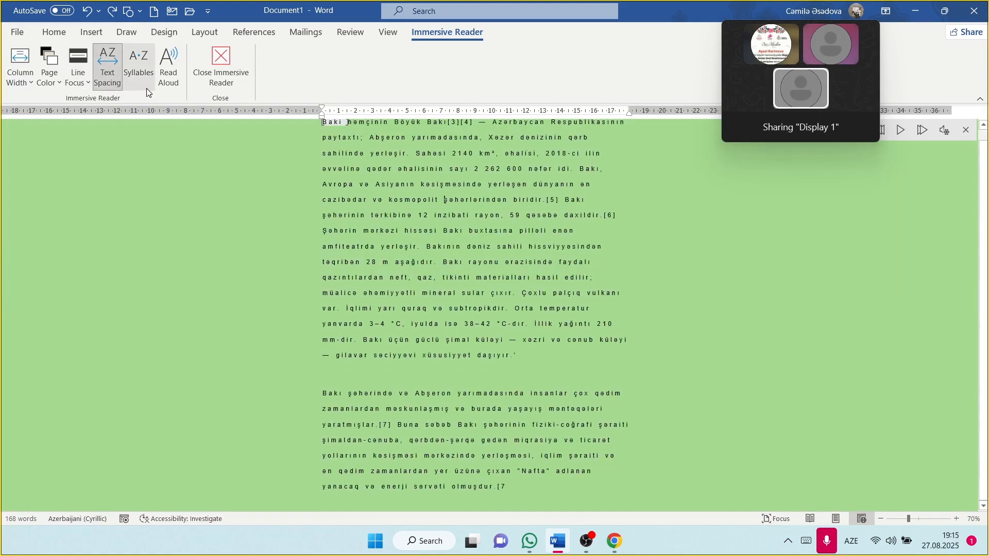
{"action": "left_click", "coordinate": [108, 74]}
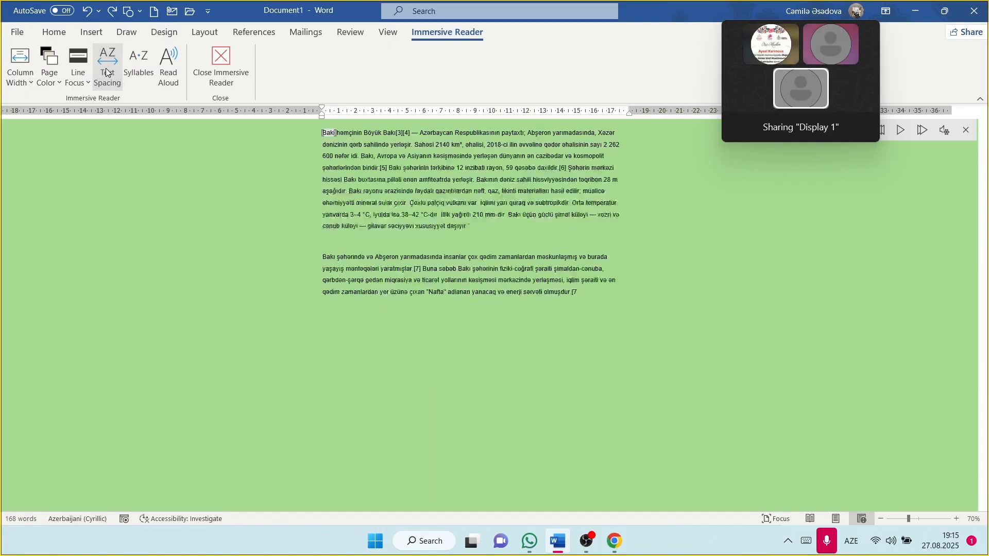
{"action": "left_click", "coordinate": [140, 68]}
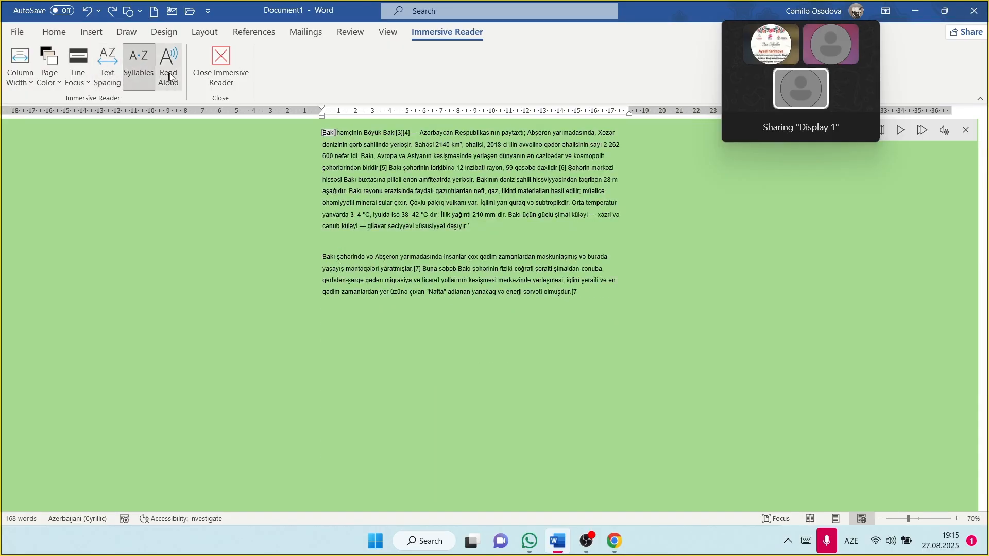
{"action": "left_click", "coordinate": [143, 66]}
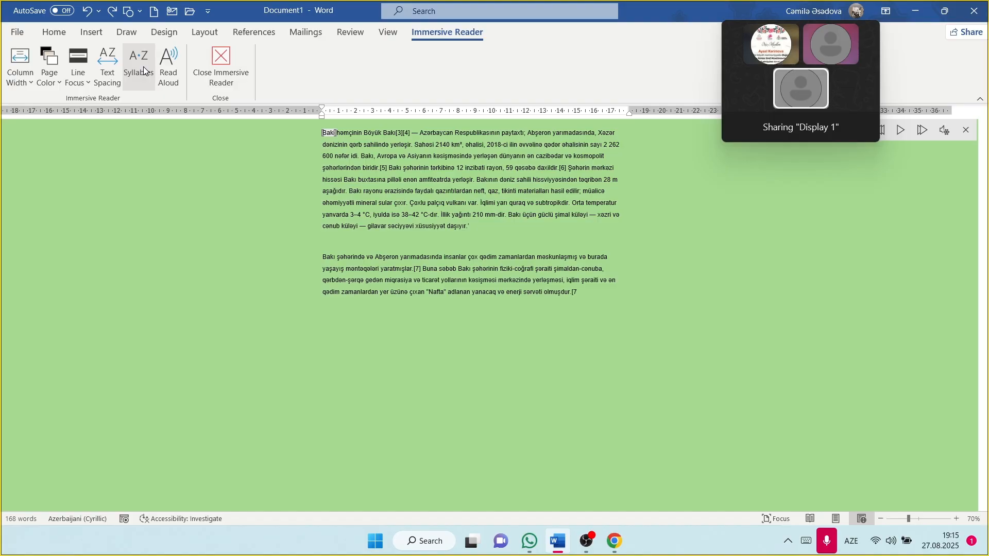
{"action": "left_click", "coordinate": [221, 66]}
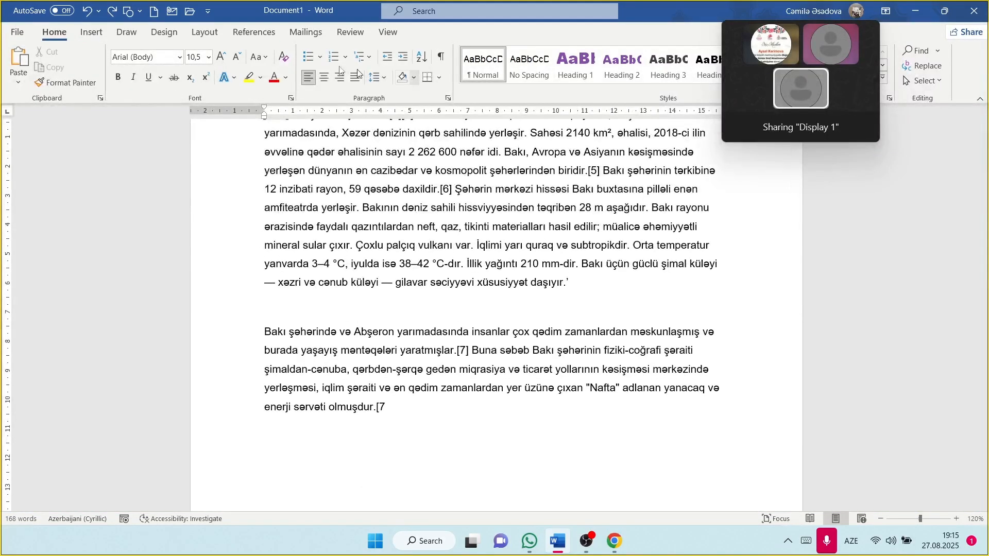
Step: Set page movement to Vertical and insert a blank page
{"action": "left_click", "coordinate": [388, 33]}
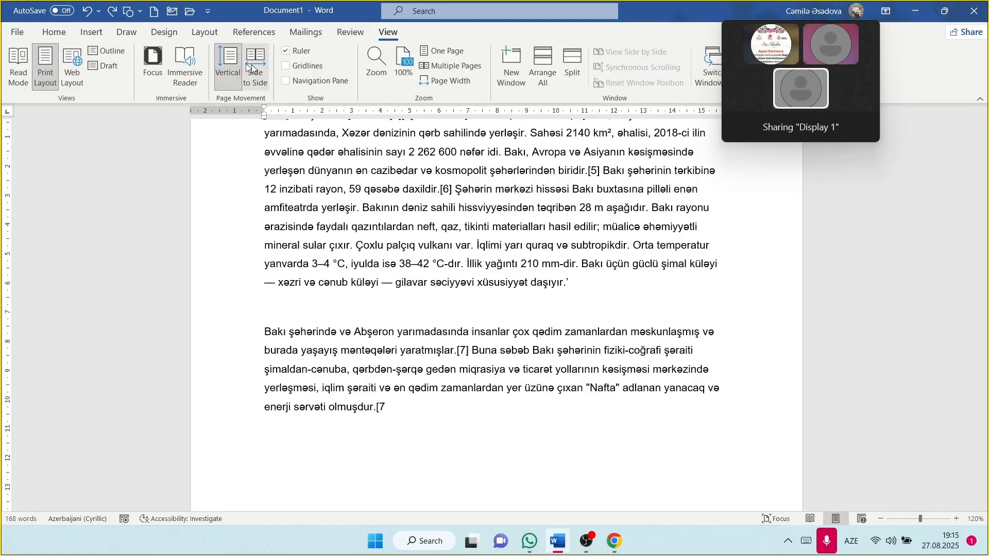
{"action": "left_click", "coordinate": [225, 77]}
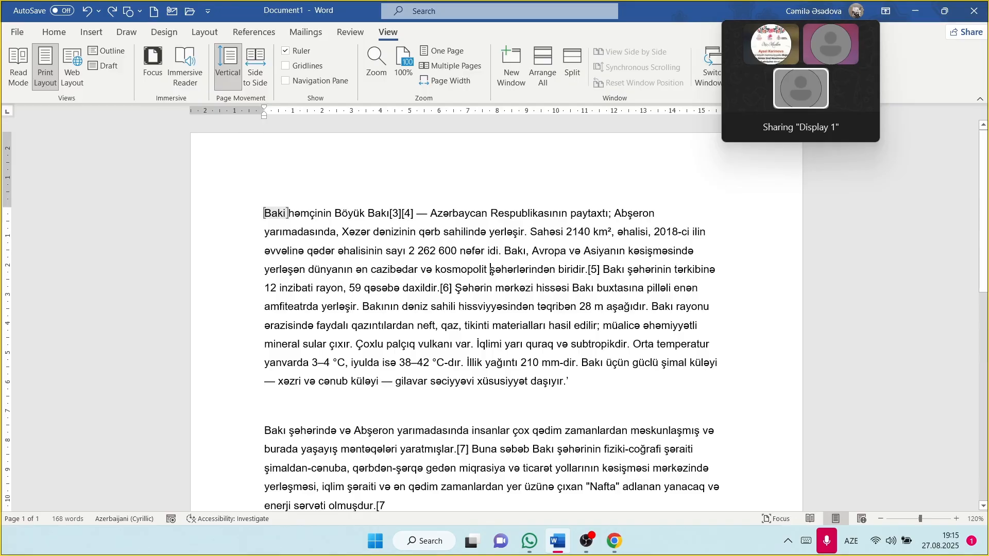
{"action": "scroll", "coordinate": [258, 103], "scroll_direction": "down", "scroll_amount": 1}
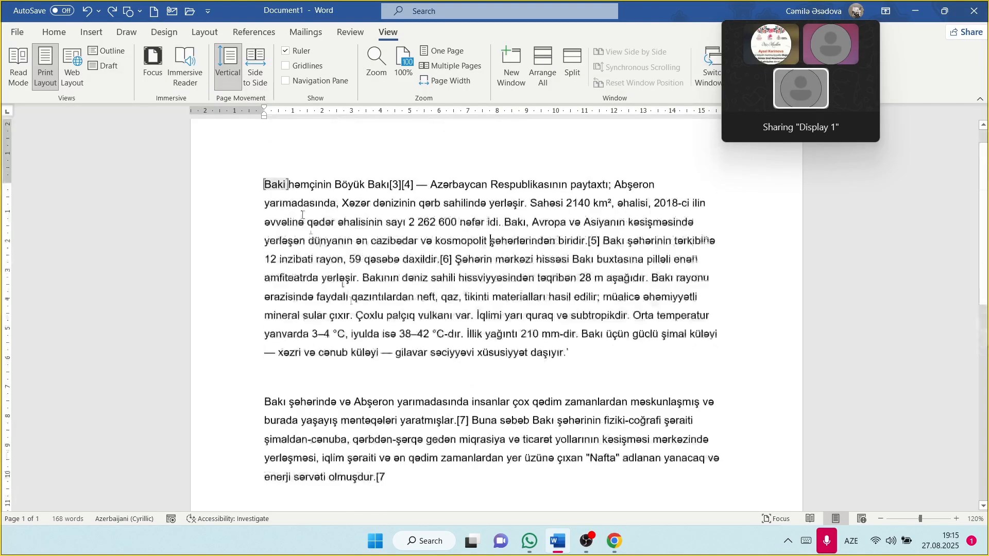
{"action": "left_click", "coordinate": [91, 33]}
{"action": "left_click", "coordinate": [32, 66]}
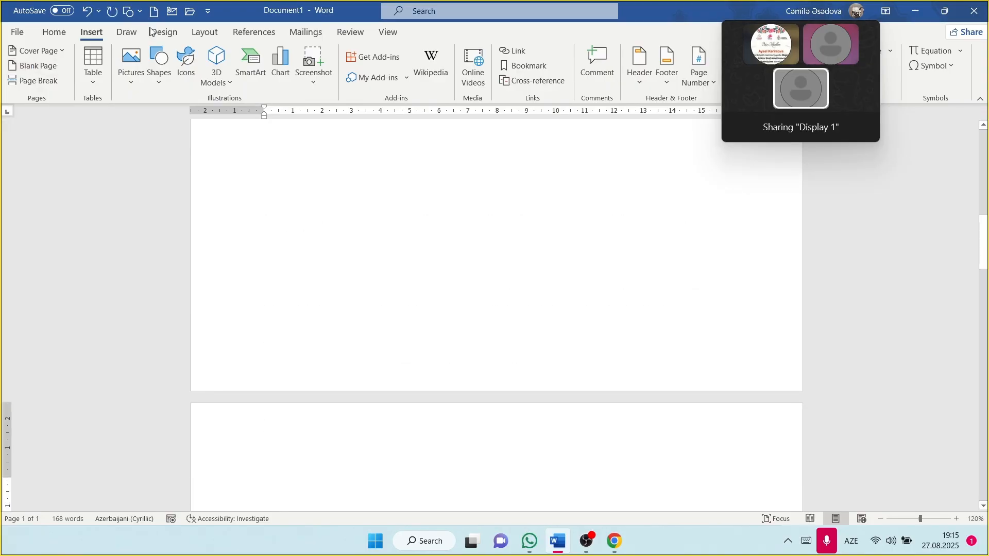
Step: Try Side to Side page movement, then switch back to Vertical
{"action": "left_click", "coordinate": [387, 32]}
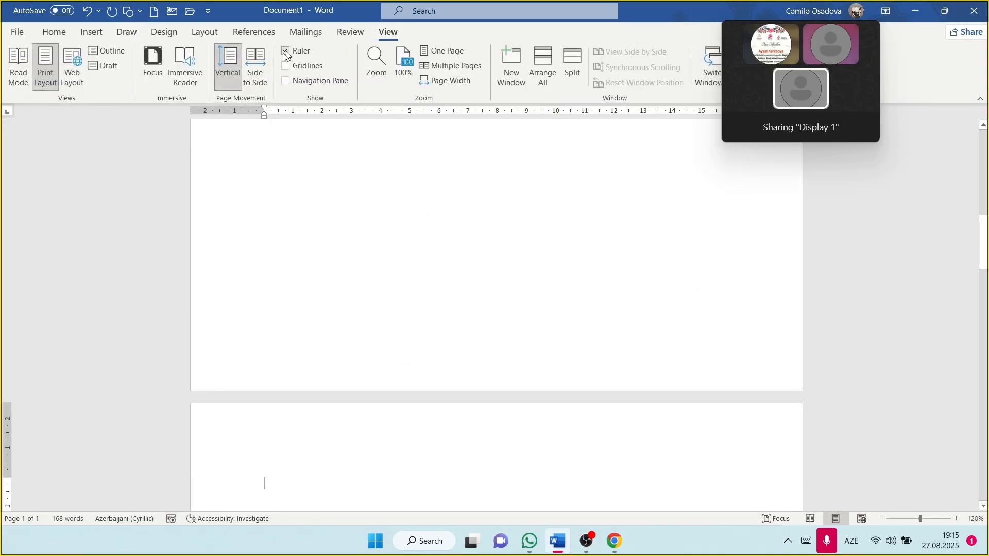
{"action": "left_click", "coordinate": [254, 71]}
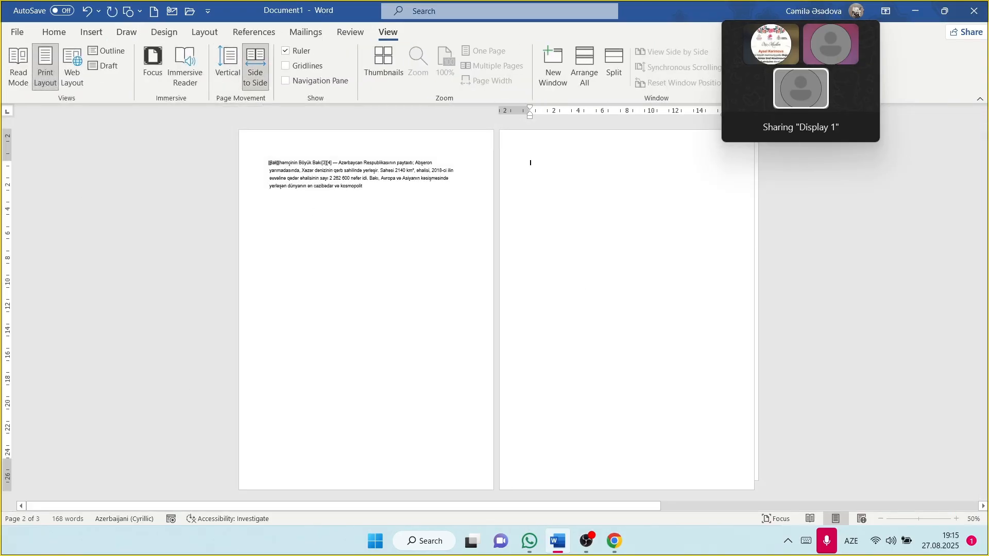
{"action": "scroll", "coordinate": [643, 310], "scroll_direction": "down", "scroll_amount": 1}
{"action": "scroll", "coordinate": [643, 310], "scroll_direction": "up", "scroll_amount": 1}
{"action": "scroll", "coordinate": [642, 310], "scroll_direction": "down", "scroll_amount": 1}
{"action": "scroll", "coordinate": [643, 310], "scroll_direction": "up", "scroll_amount": 1}
{"action": "scroll", "coordinate": [643, 311], "scroll_direction": "down", "scroll_amount": 1}
{"action": "scroll", "coordinate": [643, 310], "scroll_direction": "up", "scroll_amount": 1}
{"action": "left_click", "coordinate": [227, 83]}
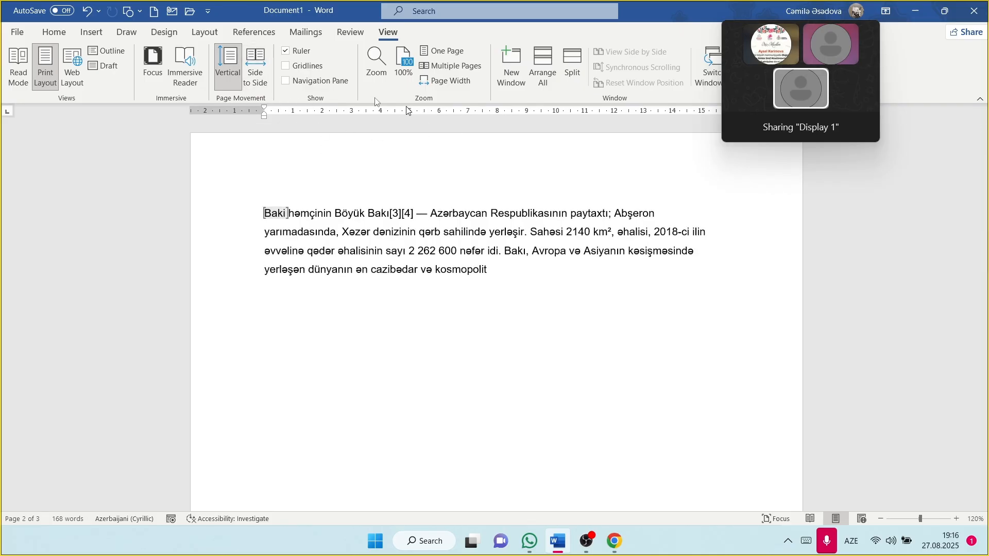
Step: Toggle the ruler off and on, and open then cancel Page Setup from the ruler
{"action": "left_click", "coordinate": [287, 52]}
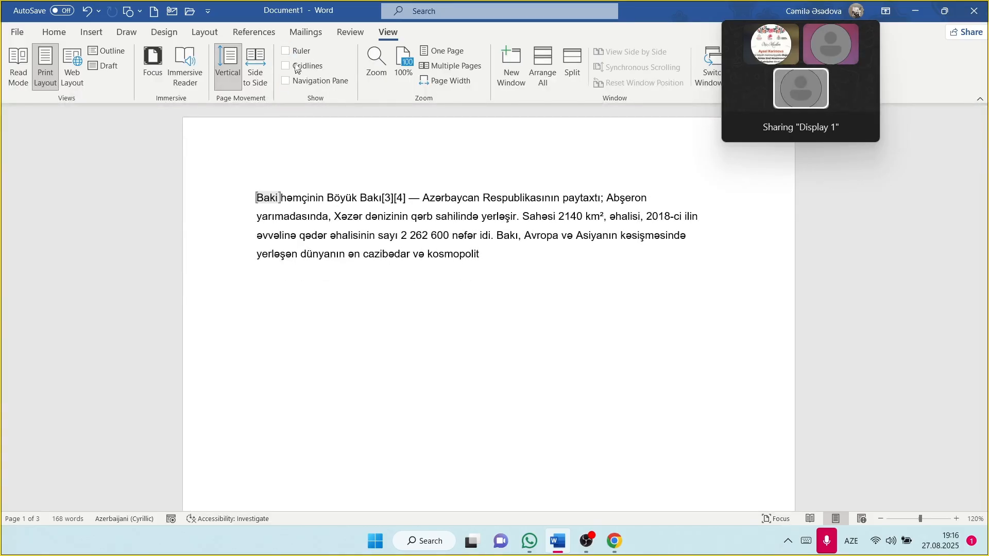
{"action": "left_click", "coordinate": [289, 53]}
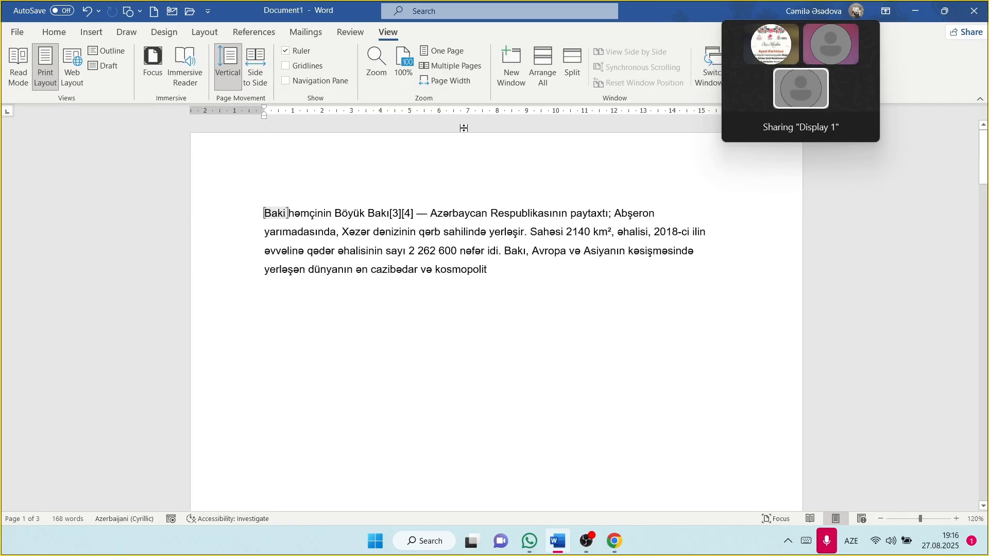
{"action": "double_click", "coordinate": [404, 115]}
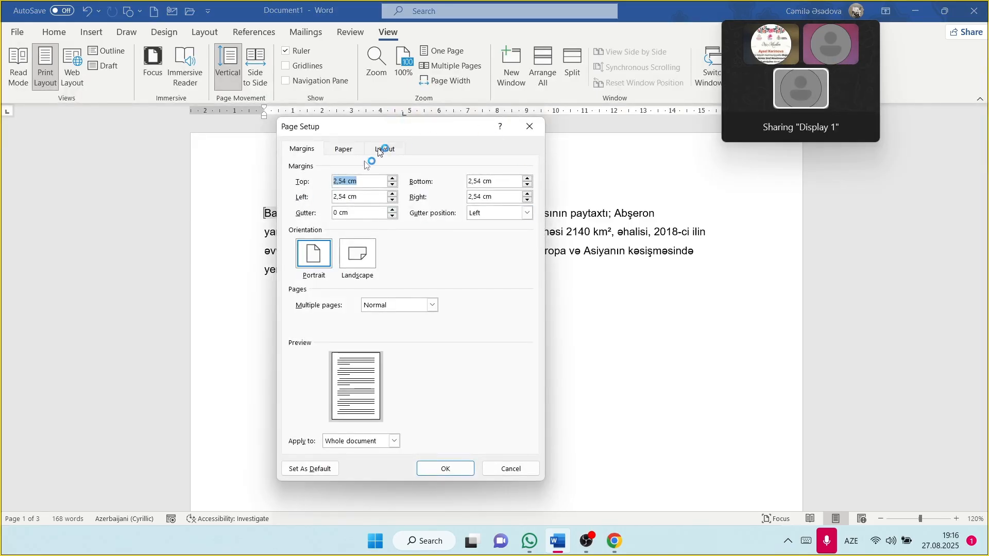
{"action": "left_click", "coordinate": [529, 127]}
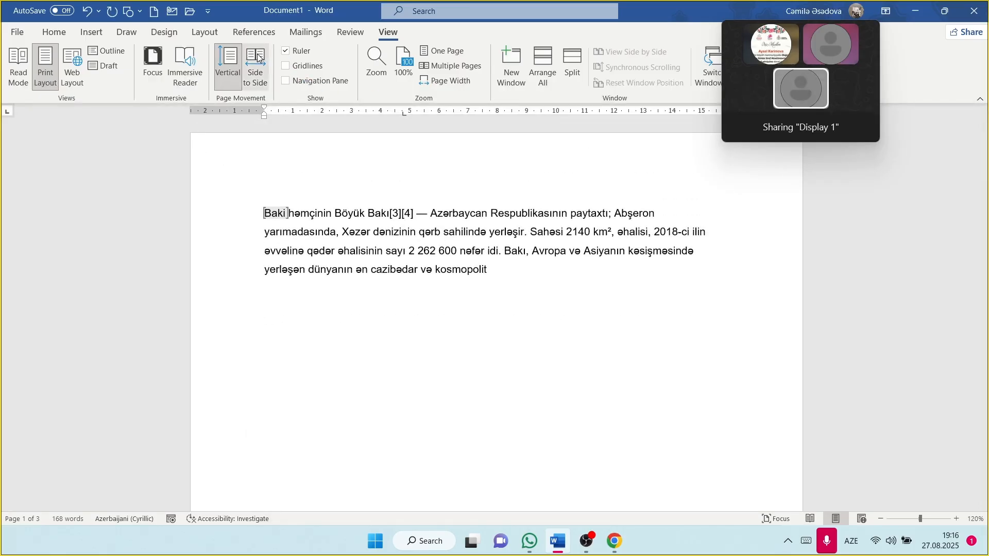
Step: Turn Gridlines on over the page, then turn them off again
{"action": "left_click", "coordinate": [286, 66]}
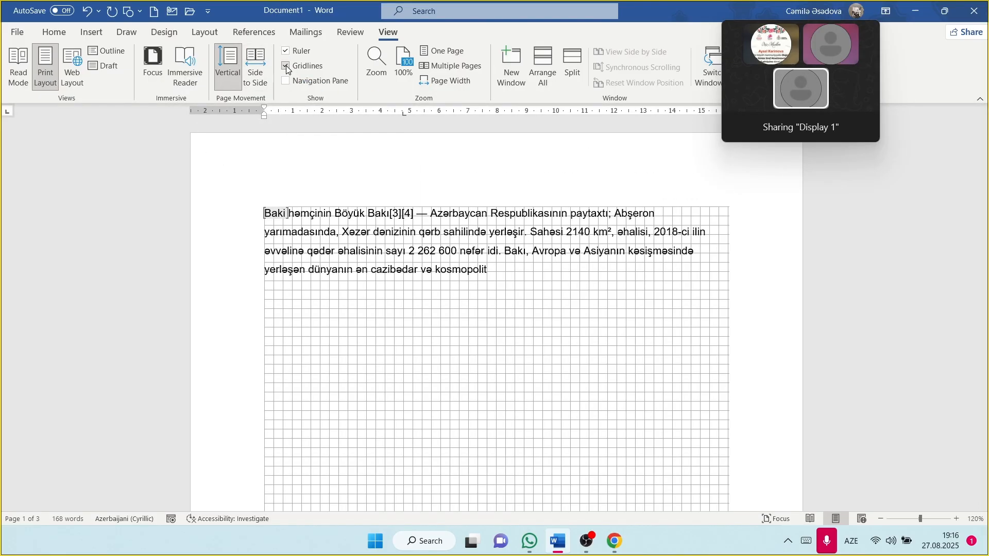
{"action": "scroll", "coordinate": [434, 264], "scroll_direction": "down", "scroll_amount": 5}
{"action": "scroll", "coordinate": [436, 263], "scroll_direction": "down", "scroll_amount": 15}
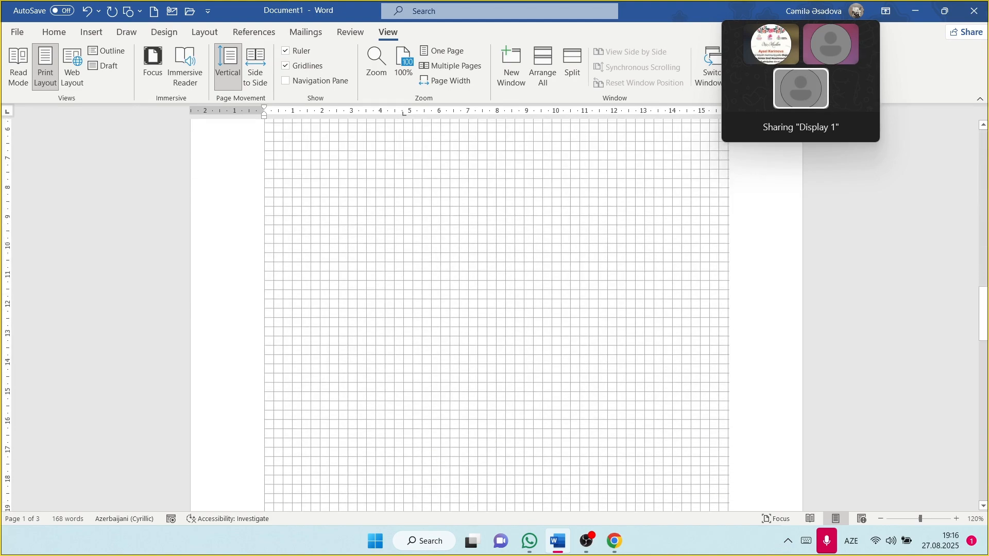
{"action": "scroll", "coordinate": [494, 309], "scroll_direction": "up", "scroll_amount": 15}
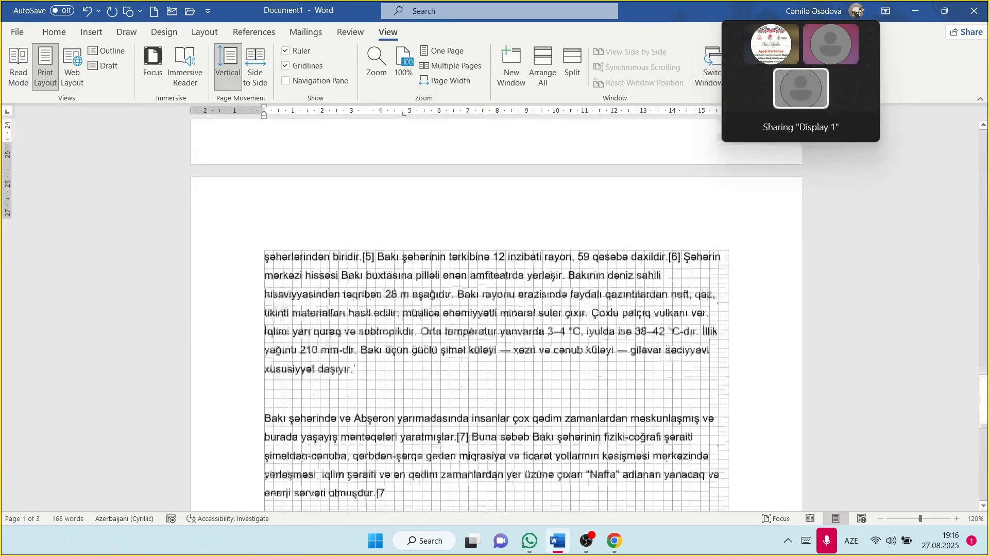
{"action": "left_click", "coordinate": [286, 66]}
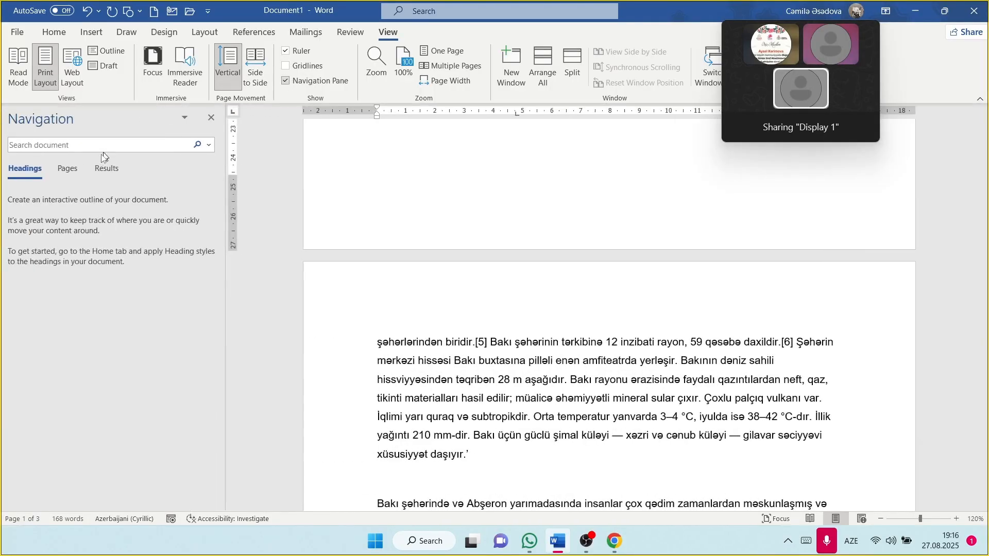
Step: Switch the Navigation pane from Pages to Results and search for 'Bakı', finding 9 matches
{"action": "left_click", "coordinate": [72, 171]}
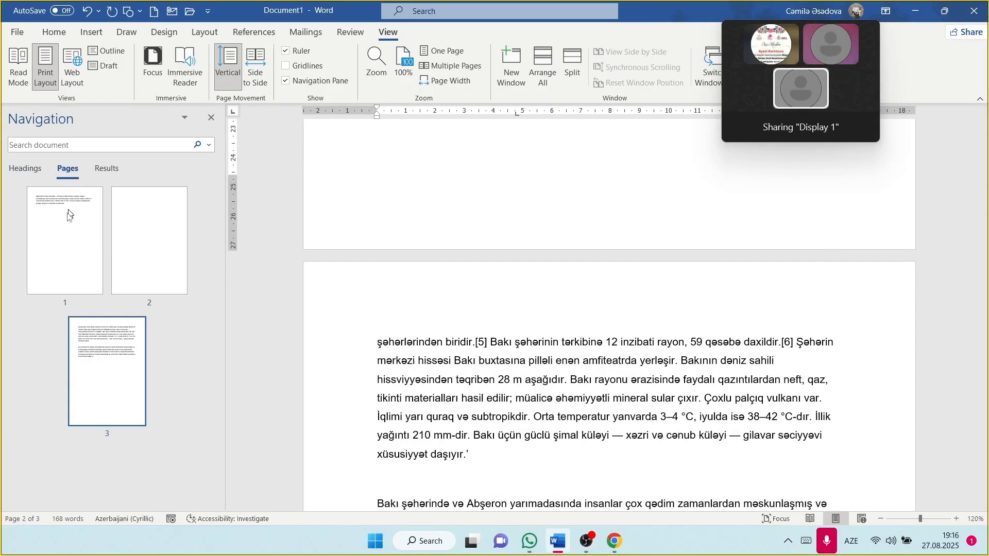
{"action": "left_click", "coordinate": [107, 172]}
{"action": "left_click", "coordinate": [91, 145]}
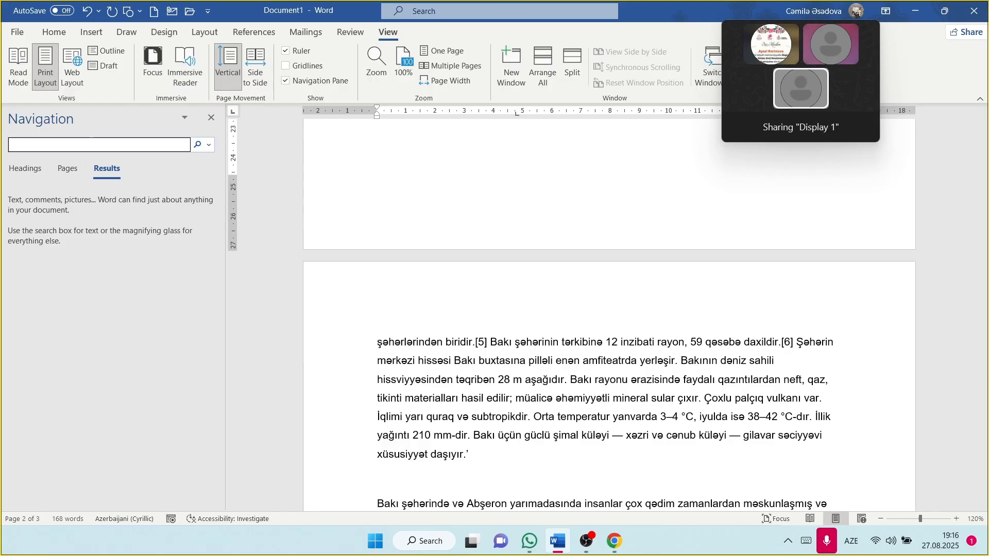
{"action": "key", "text": "Caps_Lock"}
{"action": "type", "text": "Ba"}
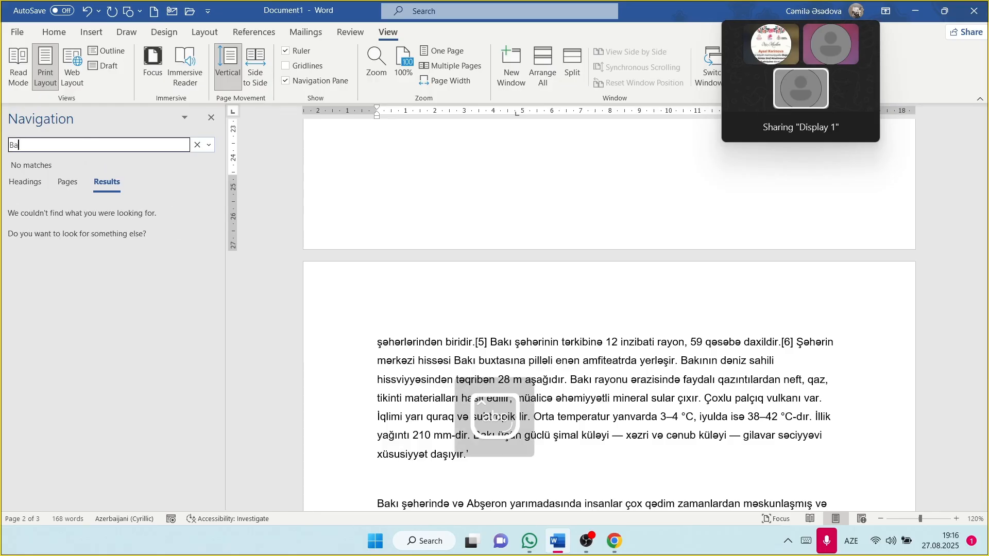
{"action": "type", "text": "k"}
{"action": "type", "text": "ı"}
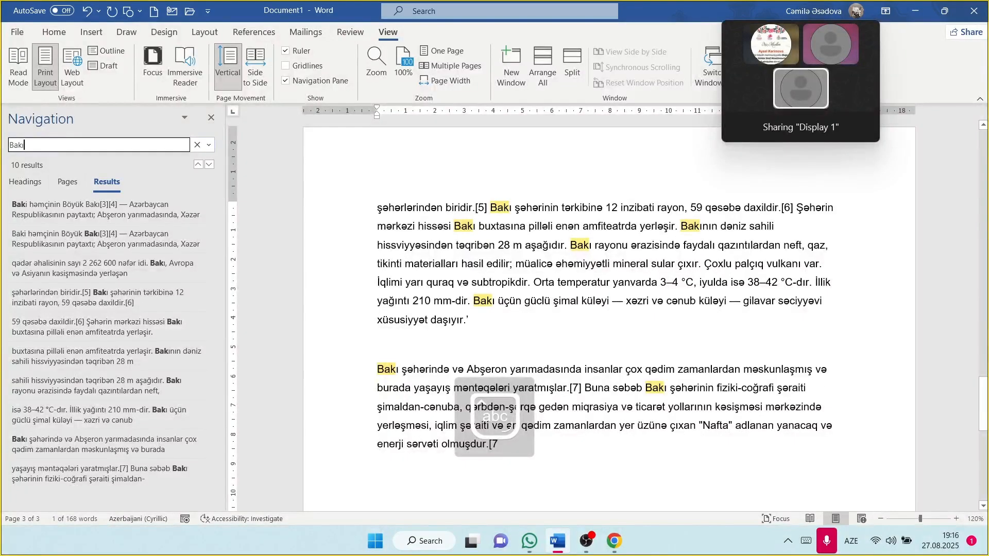
{"action": "scroll", "coordinate": [548, 245], "scroll_direction": "down", "scroll_amount": 2}
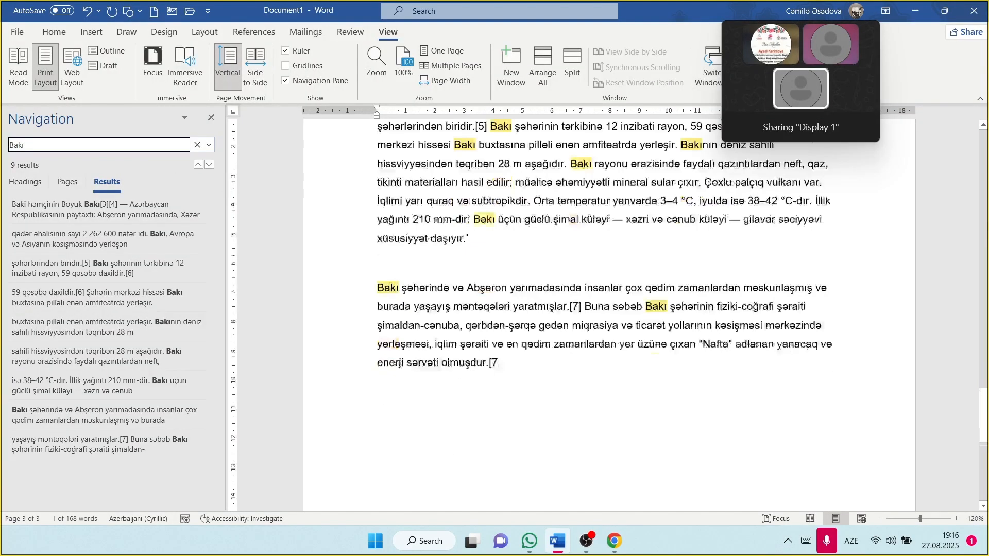
{"action": "scroll", "coordinate": [547, 245], "scroll_direction": "up", "scroll_amount": 5}
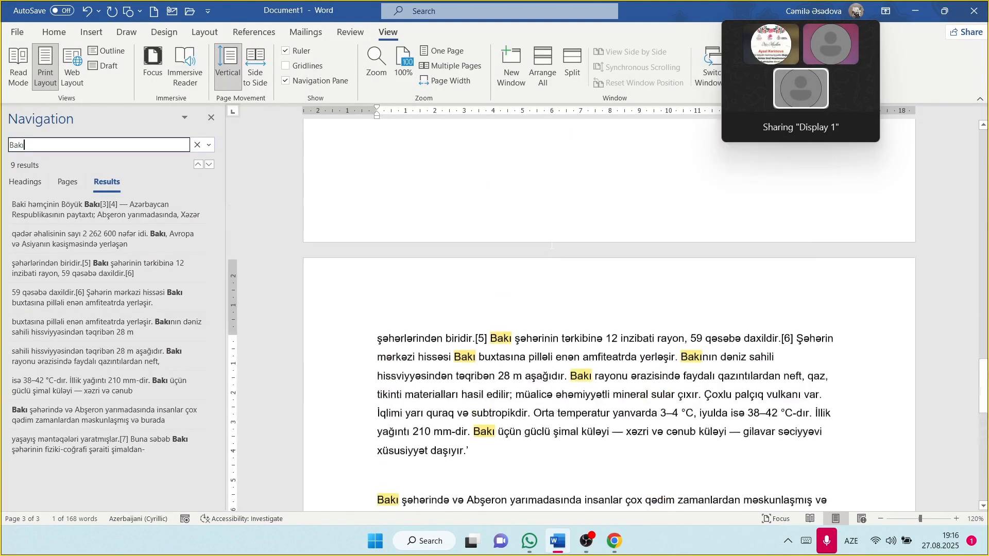
Step: Close the Navigation pane and confirm 120% in the Zoom dialog
{"action": "left_click", "coordinate": [211, 120]}
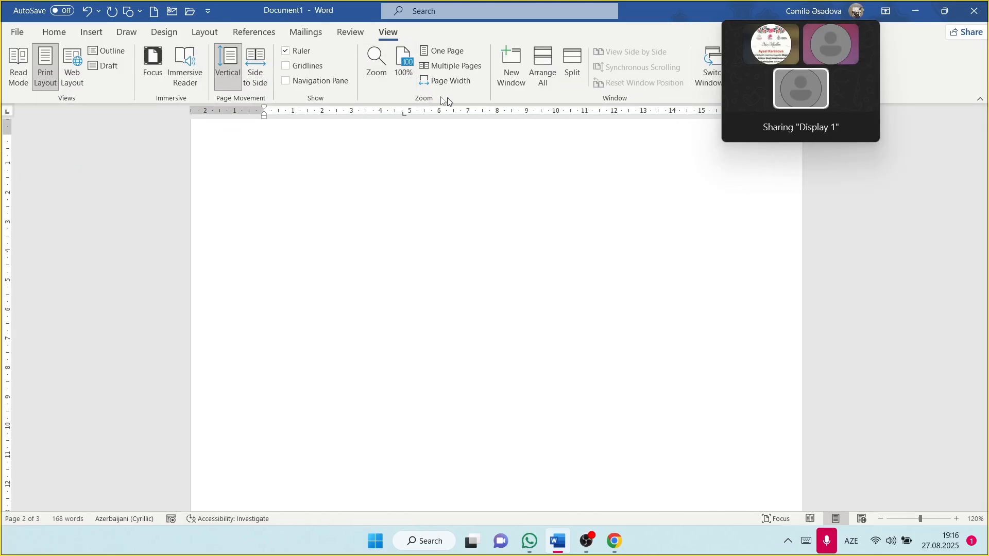
{"action": "left_click", "coordinate": [374, 70]}
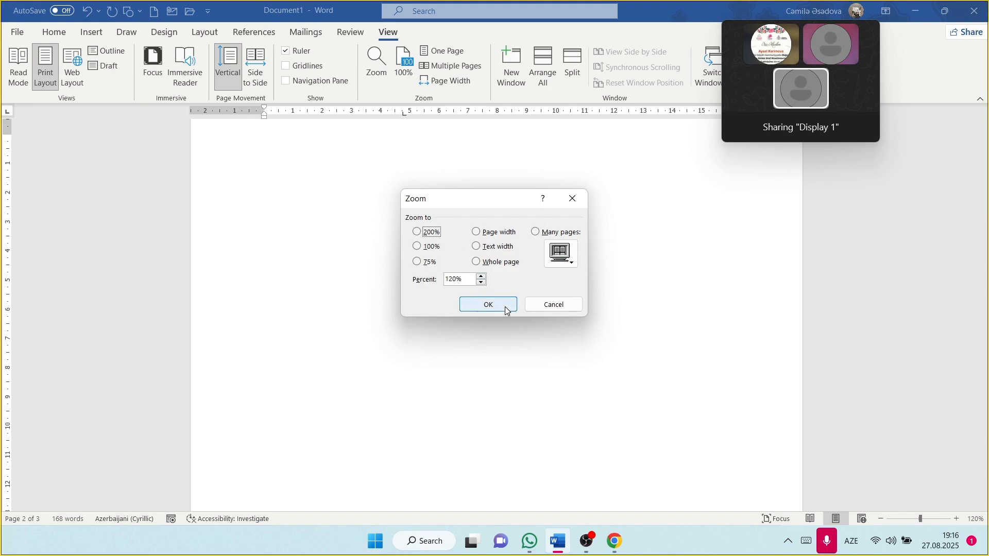
{"action": "left_click", "coordinate": [503, 307]}
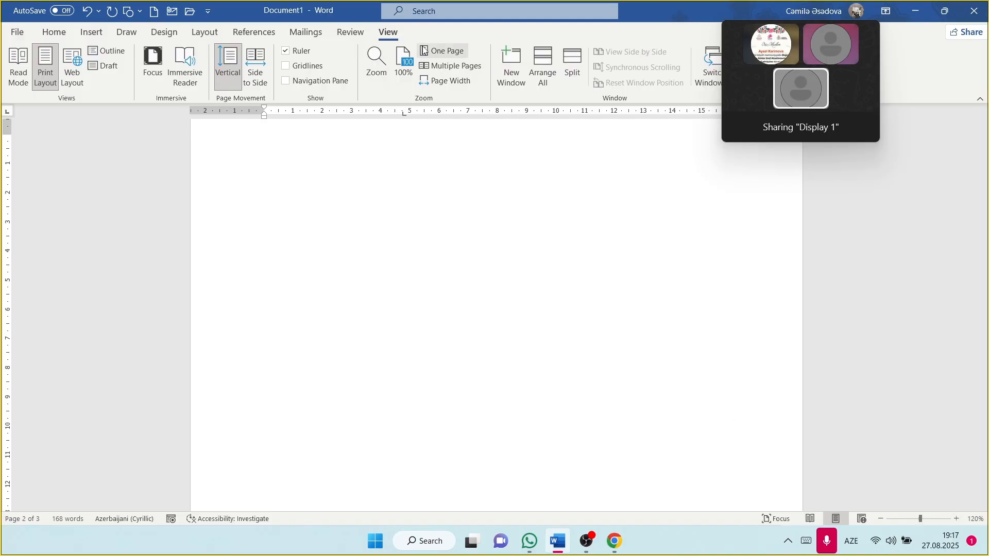
Step: Try One Page, Multiple Pages and Page Width views, then zoom to 109%
{"action": "left_click", "coordinate": [439, 50]}
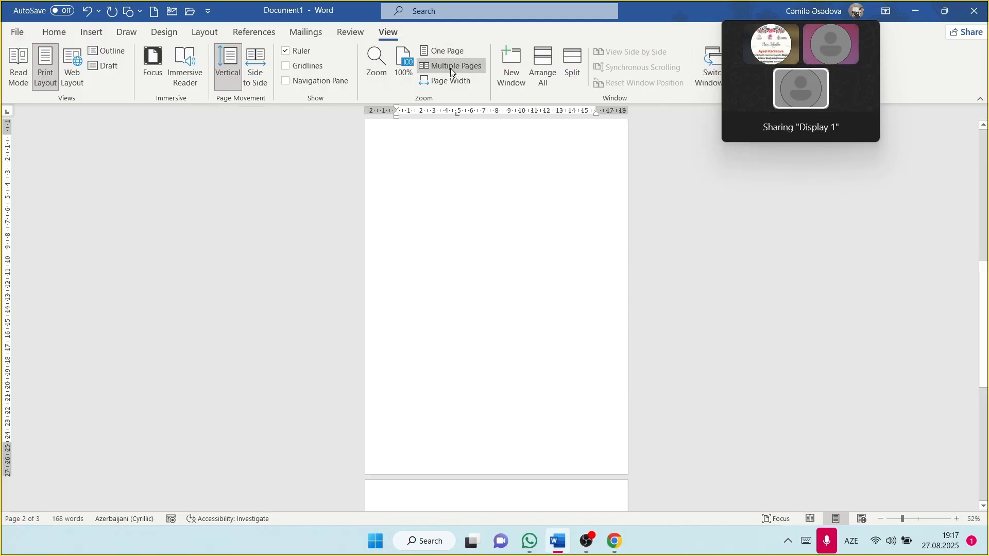
{"action": "left_click", "coordinate": [451, 67]}
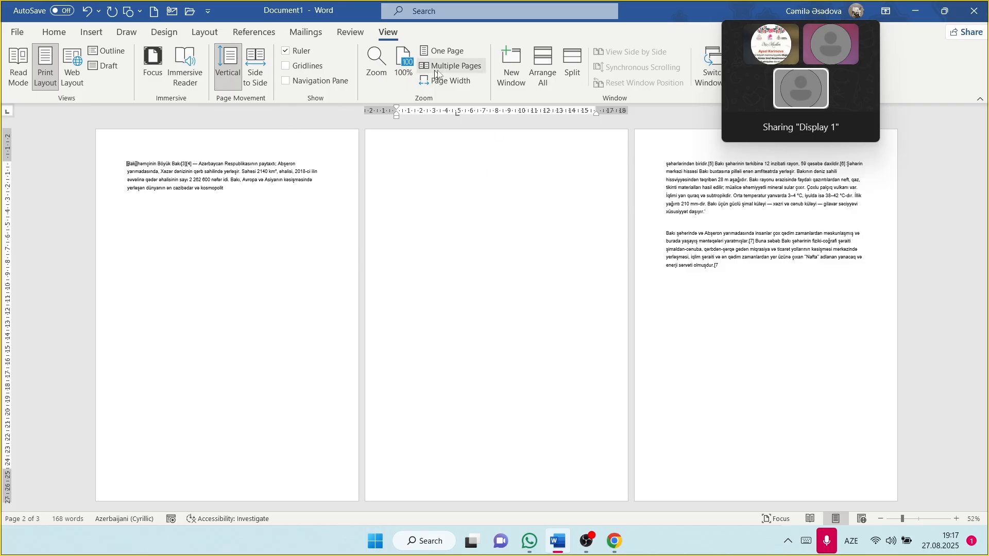
{"action": "left_click", "coordinate": [455, 84]}
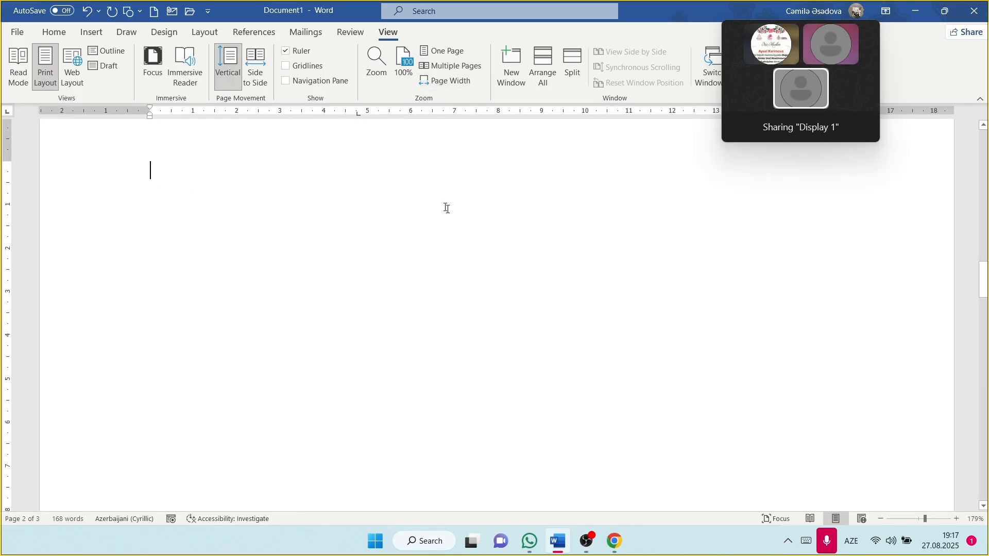
{"action": "scroll", "coordinate": [425, 212], "scroll_direction": "down", "scroll_amount": 7, "text": "ctrl"}
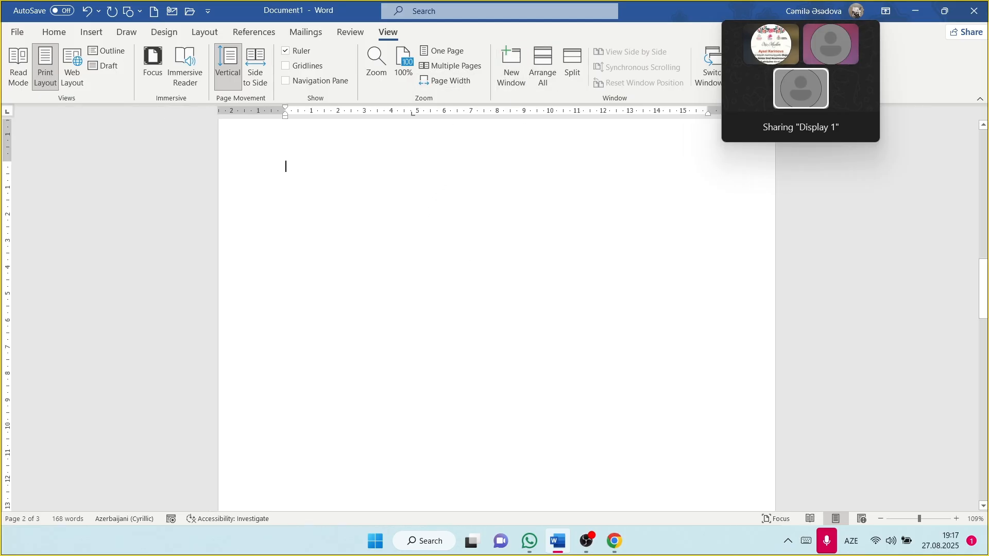
{"action": "scroll", "coordinate": [496, 314], "scroll_direction": "up", "scroll_amount": 7}
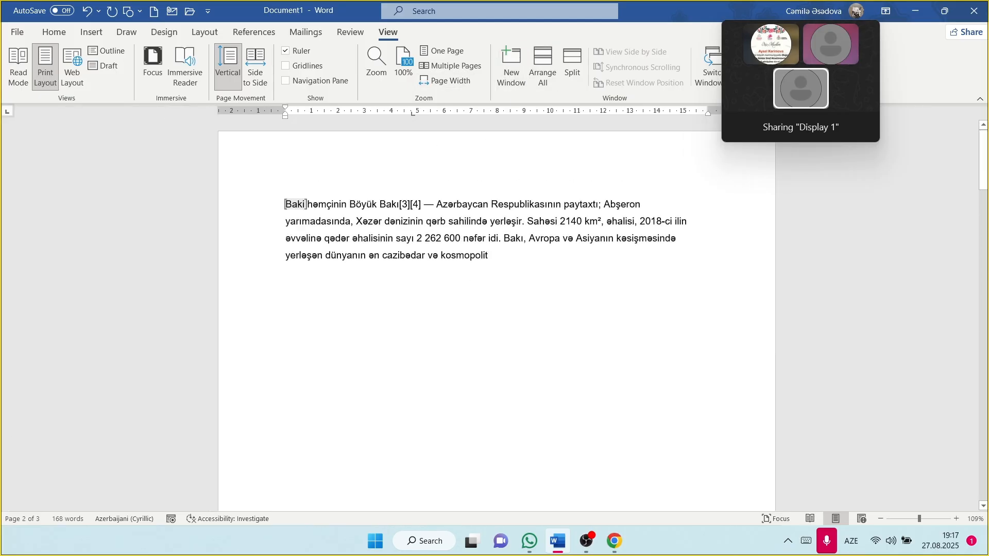
Step: Open a second window, Document1:2, of the Baku document
{"action": "left_click", "coordinate": [511, 65]}
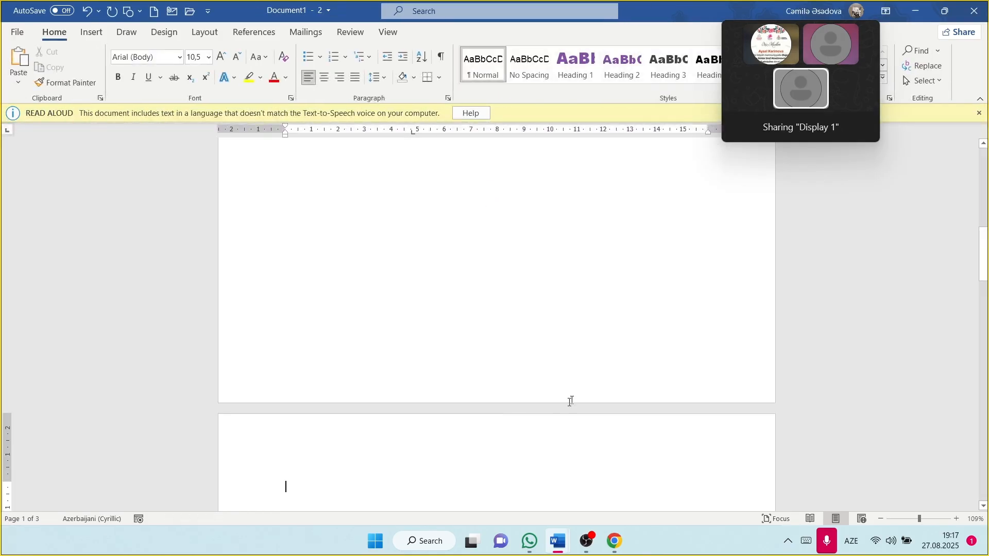
{"action": "mouse_move", "coordinate": [551, 542]}
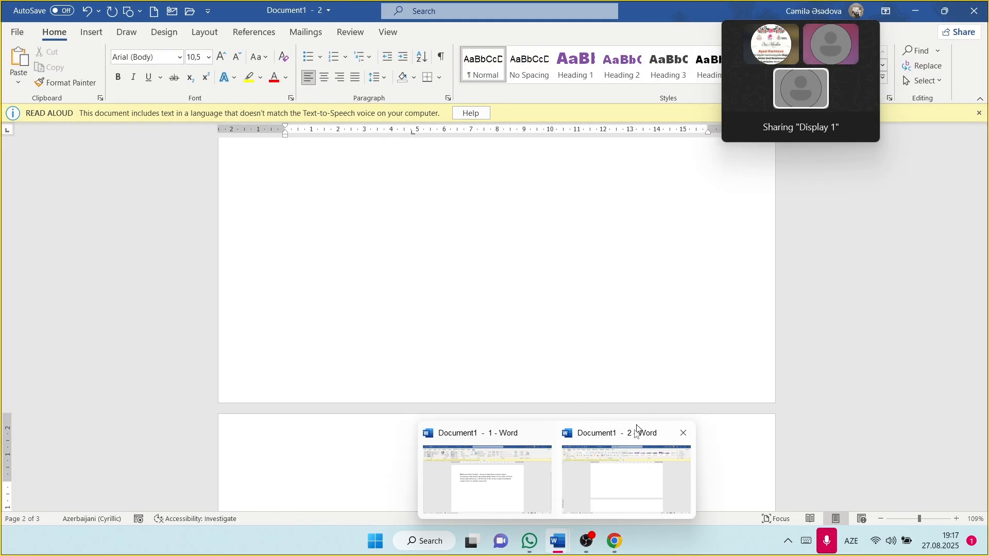
{"action": "scroll", "coordinate": [457, 269], "scroll_direction": "up", "scroll_amount": 8}
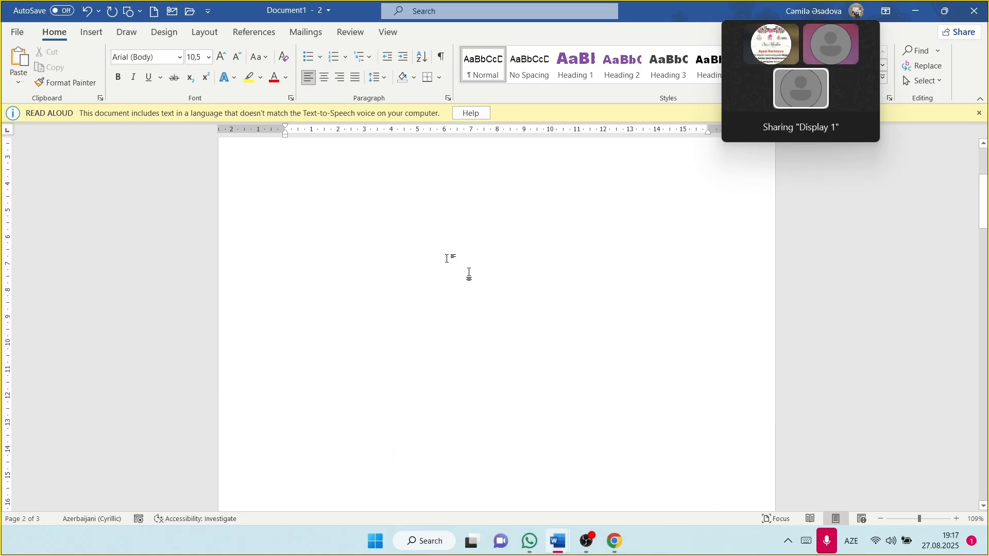
Step: Stack both windows with Arrange All, then maximize the Document1:2 window
{"action": "left_click", "coordinate": [388, 32]}
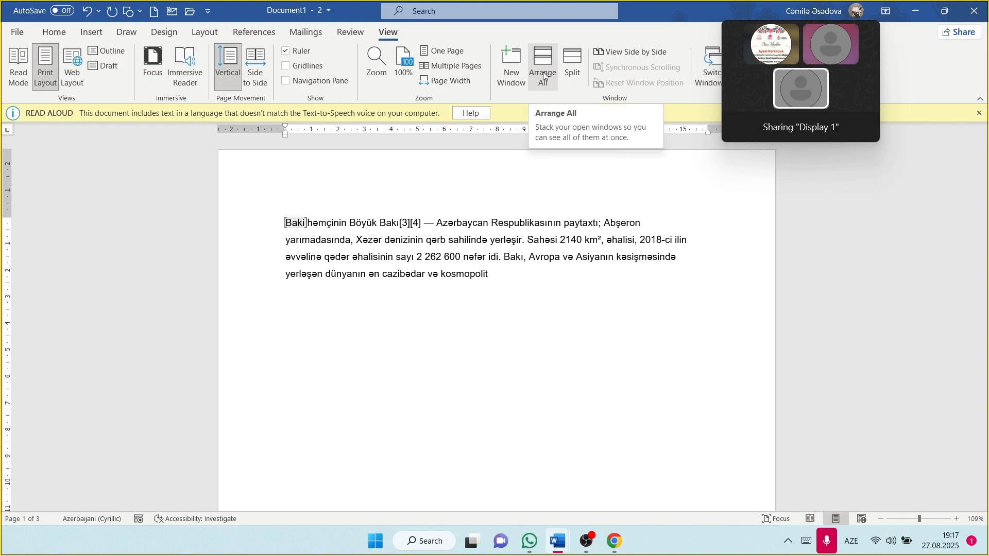
{"action": "left_click", "coordinate": [544, 74]}
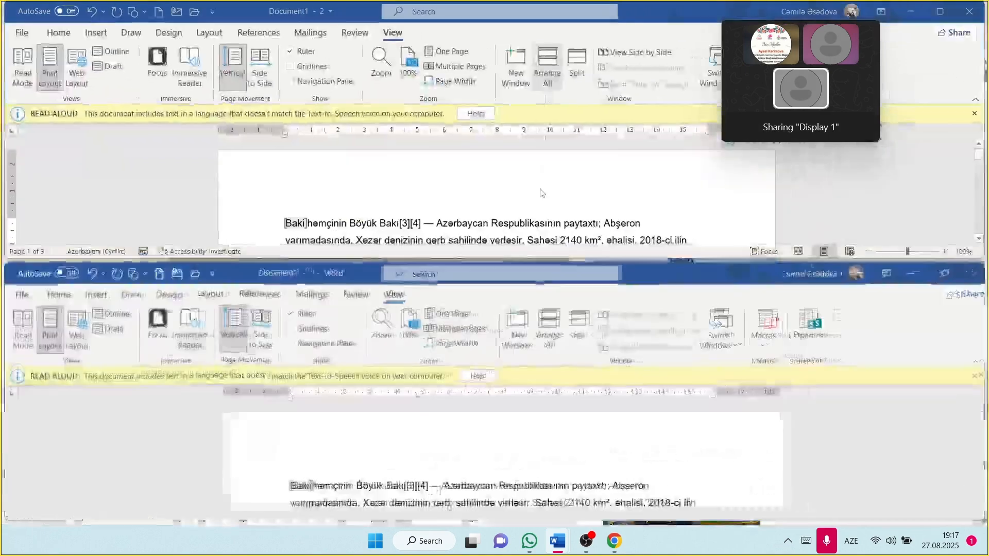
{"action": "scroll", "coordinate": [480, 474], "scroll_direction": "down", "scroll_amount": 2}
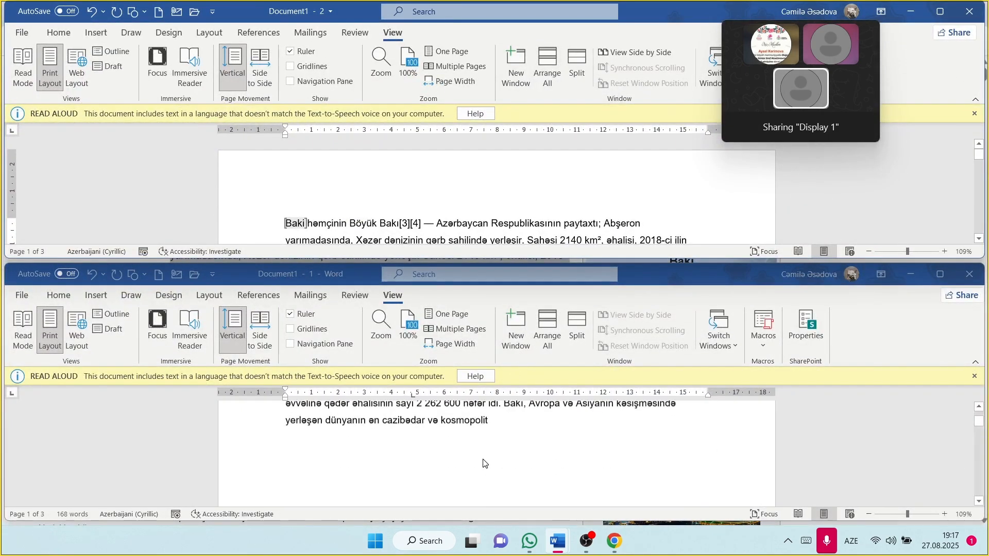
{"action": "scroll", "coordinate": [480, 464], "scroll_direction": "up", "scroll_amount": 1}
{"action": "scroll", "coordinate": [470, 214], "scroll_direction": "down", "scroll_amount": 3}
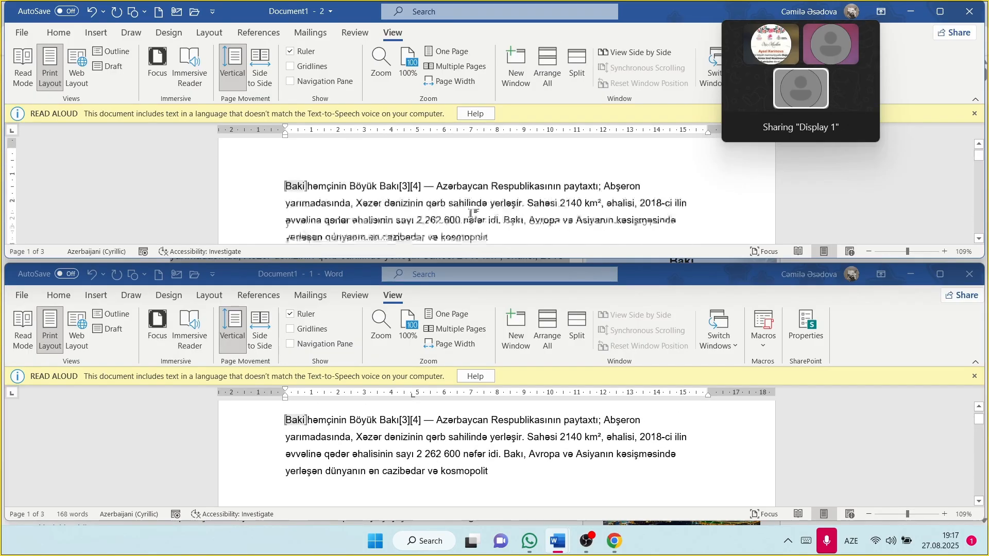
{"action": "scroll", "coordinate": [469, 214], "scroll_direction": "up", "scroll_amount": 1}
{"action": "scroll", "coordinate": [470, 214], "scroll_direction": "up", "scroll_amount": 1}
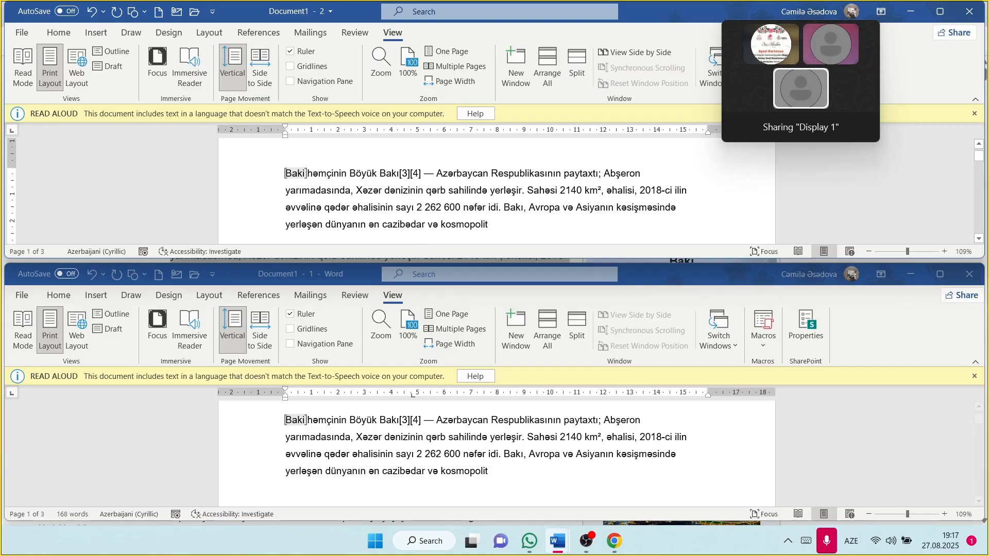
{"action": "left_click", "coordinate": [942, 10]}
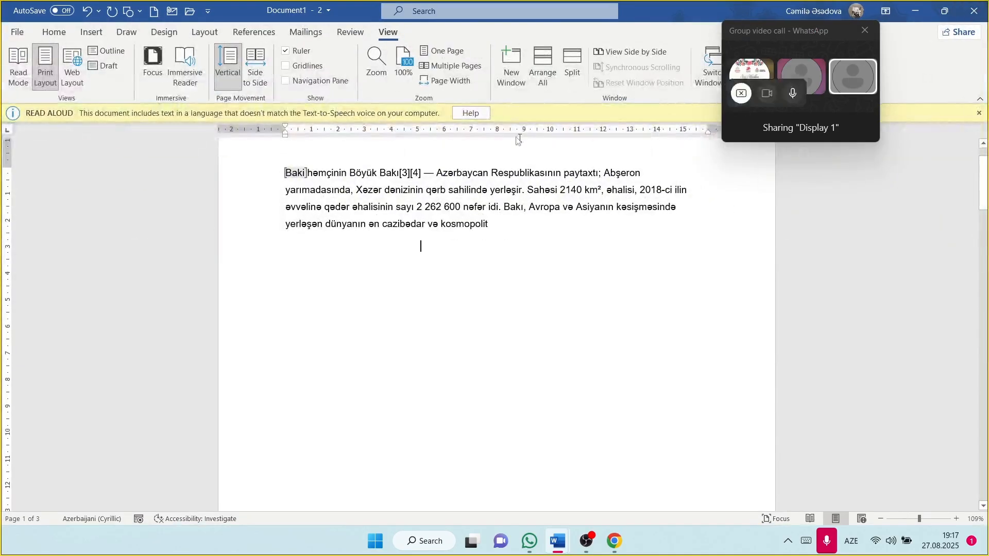
{"action": "scroll", "coordinate": [544, 157], "scroll_direction": "up", "scroll_amount": 2}
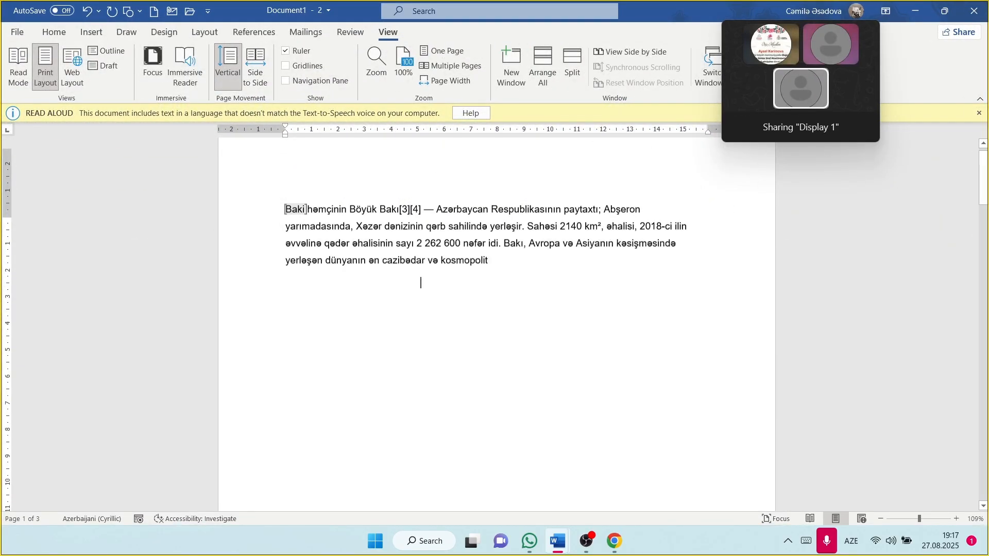
{"action": "left_click", "coordinate": [585, 59]}
{"action": "scroll", "coordinate": [468, 426], "scroll_direction": "down", "scroll_amount": 3}
{"action": "scroll", "coordinate": [468, 423], "scroll_direction": "up", "scroll_amount": 3}
{"action": "scroll", "coordinate": [468, 424], "scroll_direction": "down", "scroll_amount": 2}
{"action": "scroll", "coordinate": [468, 424], "scroll_direction": "up", "scroll_amount": 1}
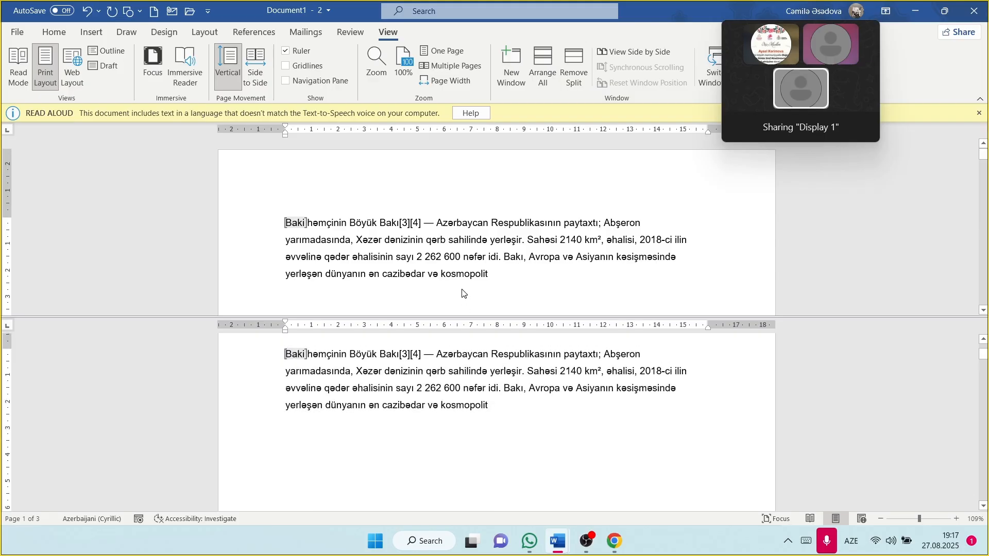
{"action": "scroll", "coordinate": [462, 293], "scroll_direction": "down", "scroll_amount": 10}
{"action": "scroll", "coordinate": [462, 293], "scroll_direction": "up", "scroll_amount": 5}
{"action": "scroll", "coordinate": [497, 423], "scroll_direction": "down", "scroll_amount": 5}
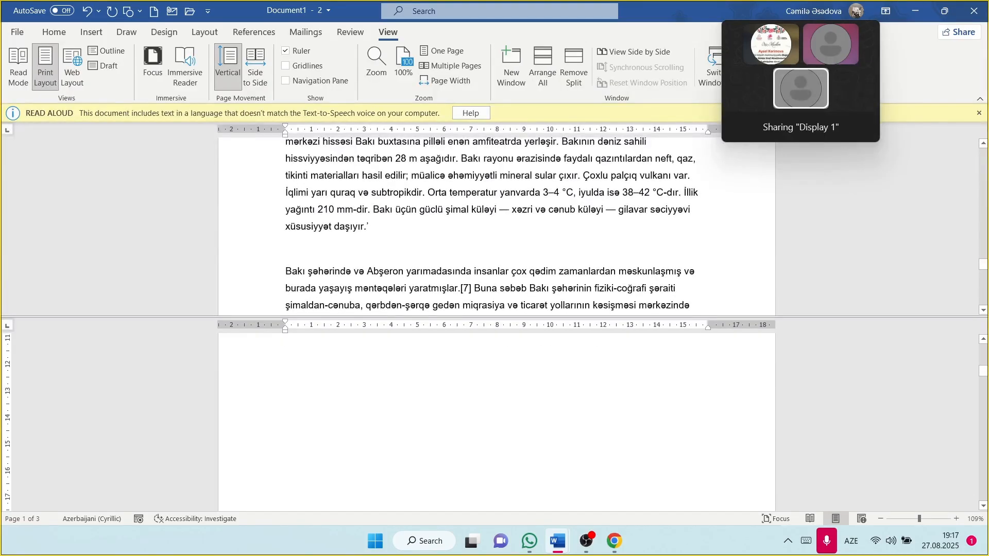
{"action": "scroll", "coordinate": [497, 423], "scroll_direction": "up", "scroll_amount": 3}
{"action": "scroll", "coordinate": [497, 422], "scroll_direction": "down", "scroll_amount": 1}
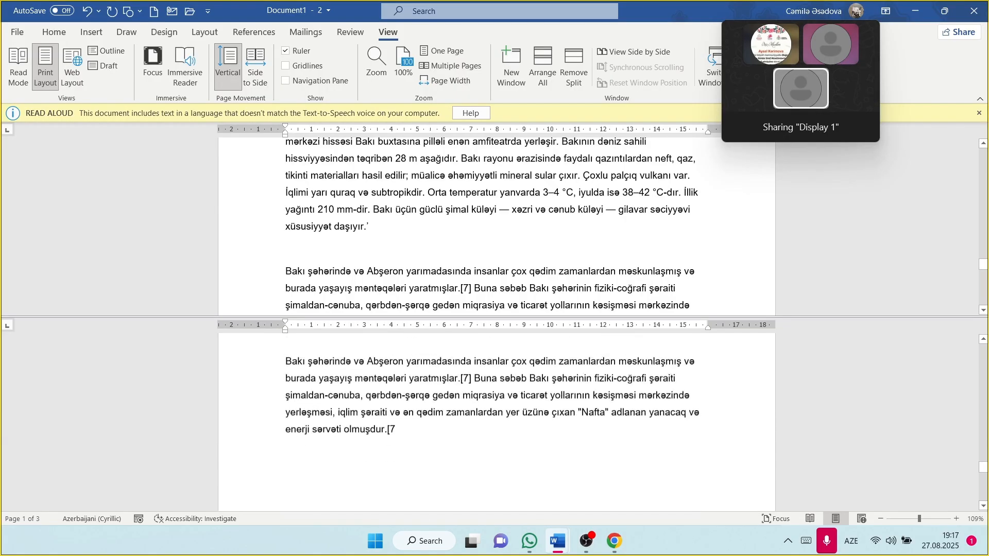
{"action": "scroll", "coordinate": [497, 422], "scroll_direction": "up", "scroll_amount": 1}
{"action": "left_click", "coordinate": [573, 67]}
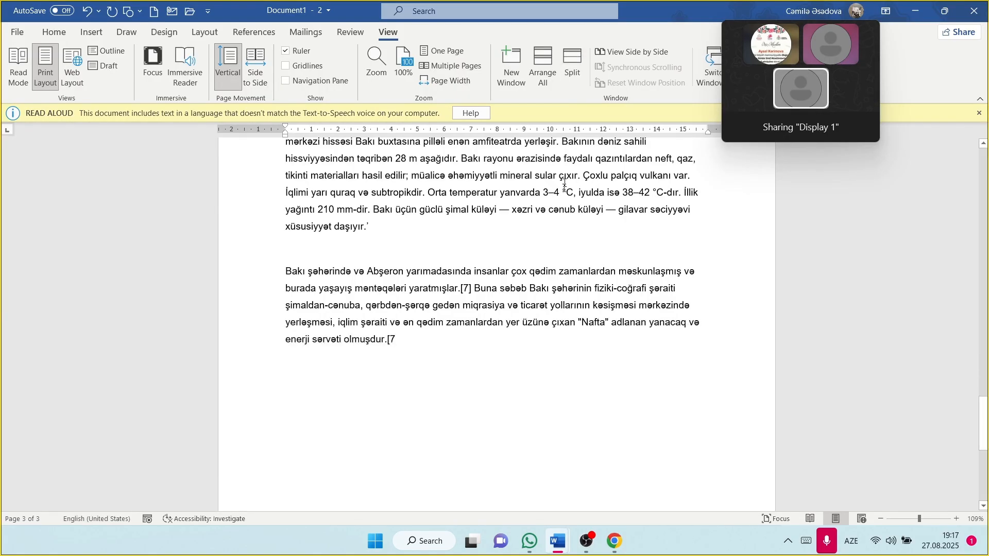
{"action": "scroll", "coordinate": [565, 182], "scroll_direction": "up", "scroll_amount": 4}
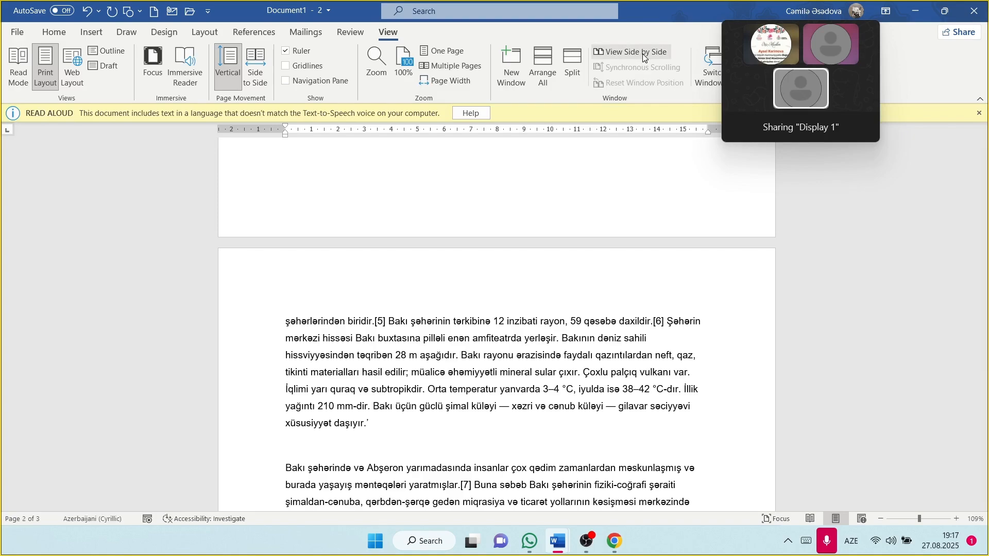
Step: View the two Baku windows side by side, then close the second window
{"action": "left_click", "coordinate": [643, 53]}
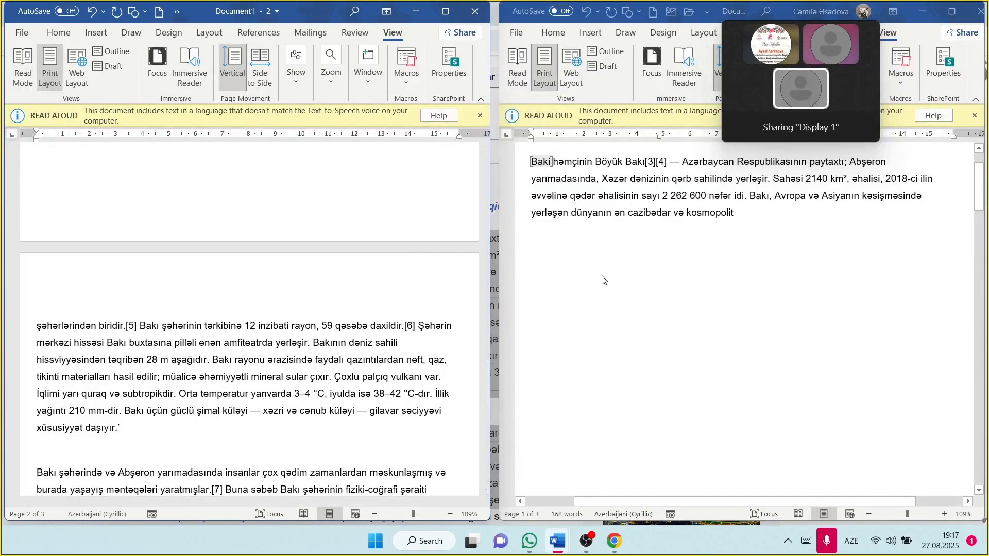
{"action": "scroll", "coordinate": [264, 203], "scroll_direction": "down", "scroll_amount": 4}
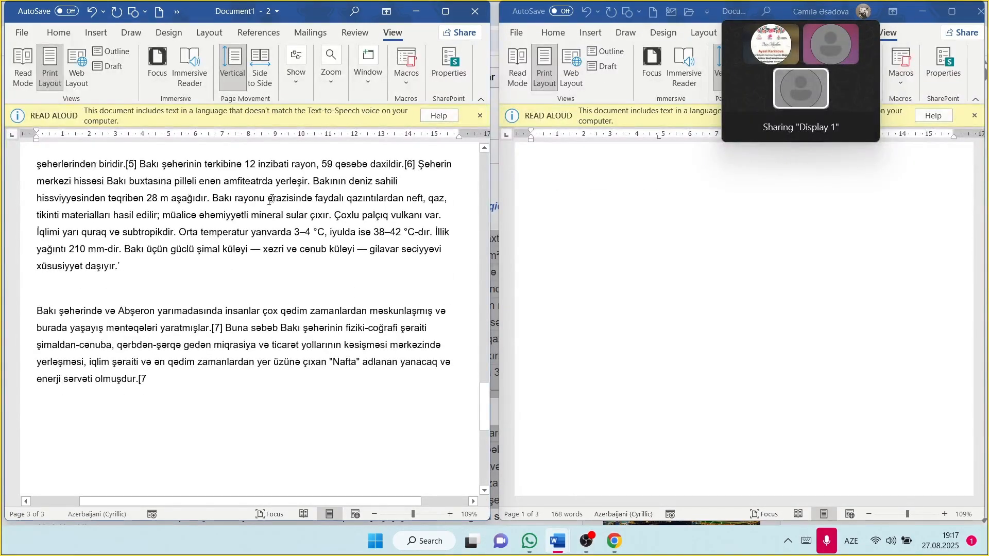
{"action": "left_click", "coordinate": [984, 15]}
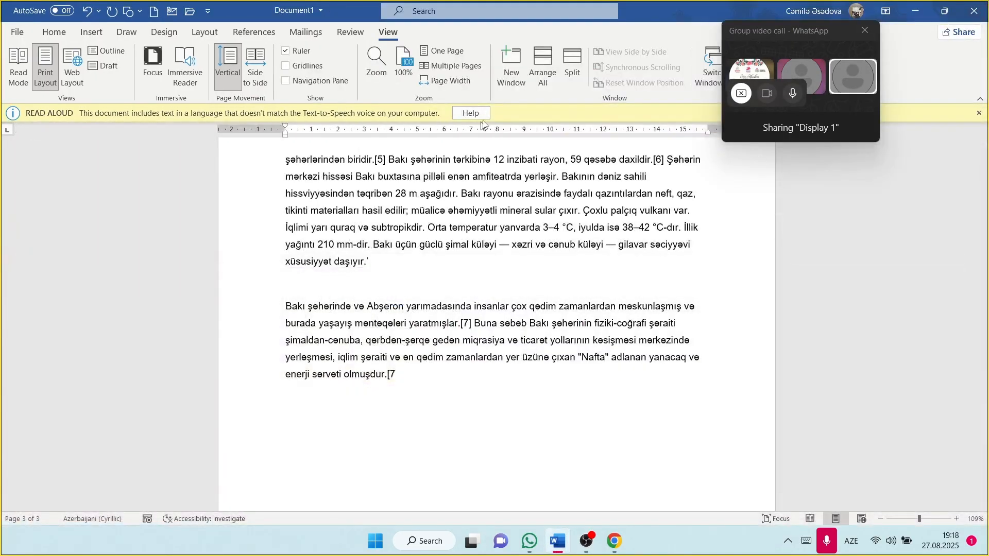
{"action": "left_click_drag", "start_coordinate": [831, 25], "coordinate": [955, 129]}
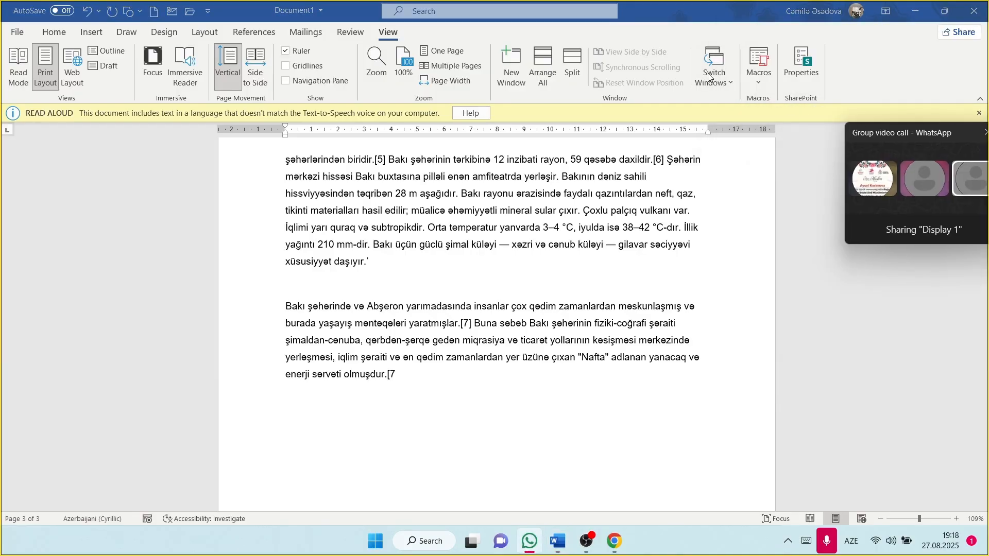
{"action": "scroll", "coordinate": [576, 263], "scroll_direction": "up", "scroll_amount": 10}
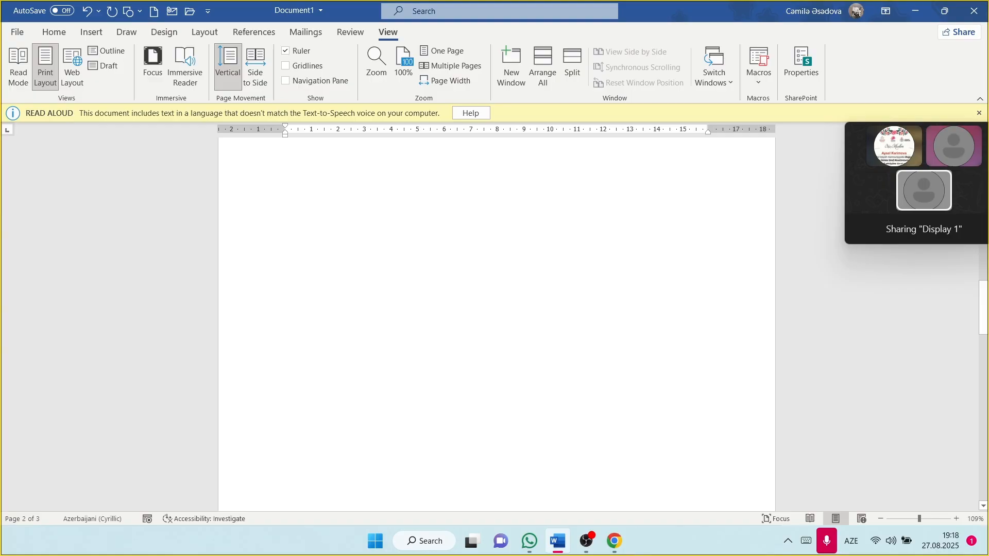
Step: Create blank Document2 with Ctrl+N, alternate between windows via Switch Windows, ending on Document1
{"action": "key", "text": "ctrl+n"}
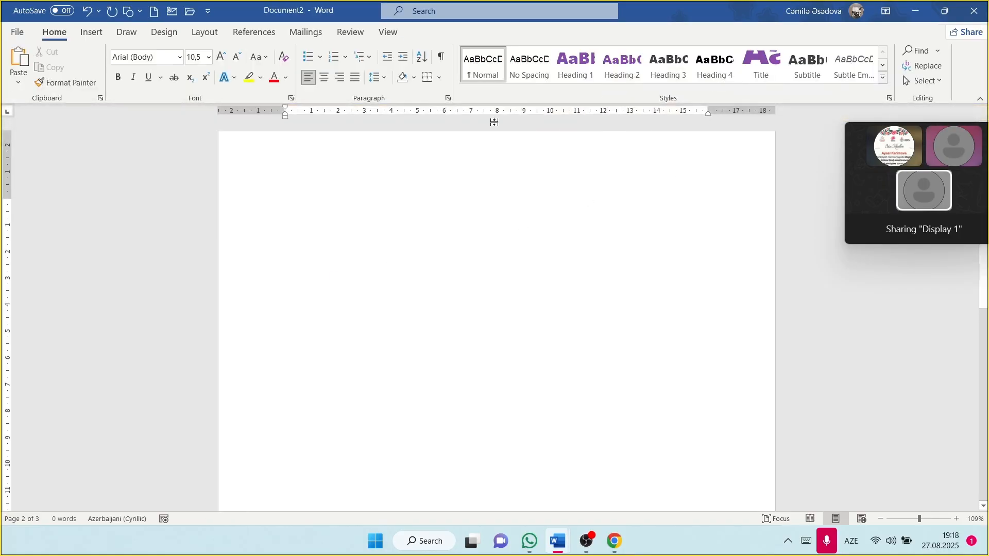
{"action": "left_click", "coordinate": [388, 32]}
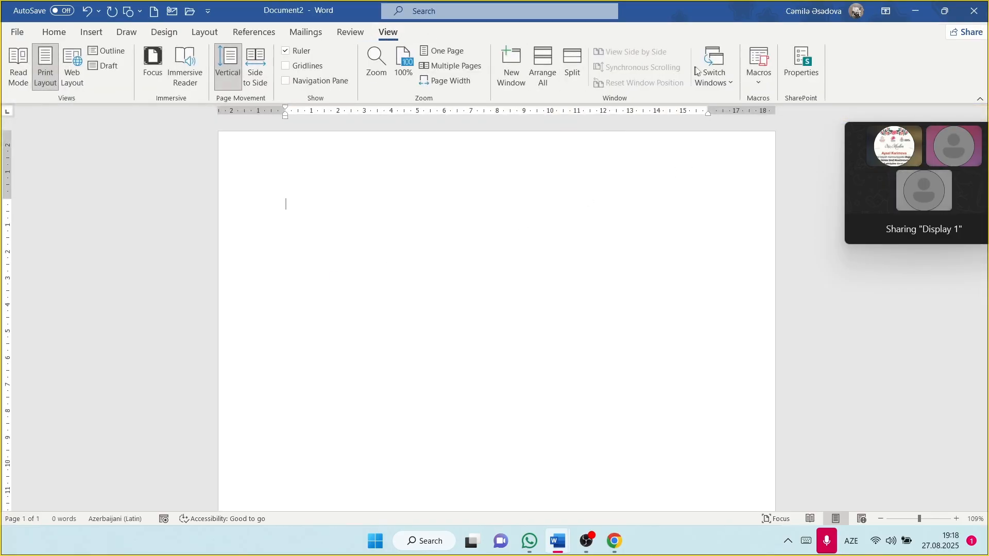
{"action": "left_click", "coordinate": [726, 75]}
{"action": "left_click", "coordinate": [738, 100]}
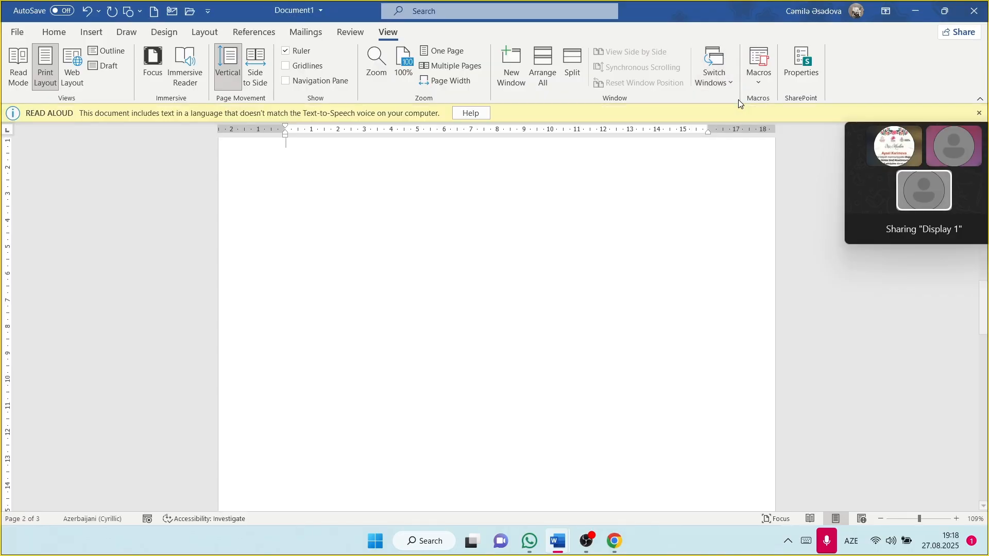
{"action": "left_click", "coordinate": [714, 75]}
{"action": "left_click", "coordinate": [724, 119]}
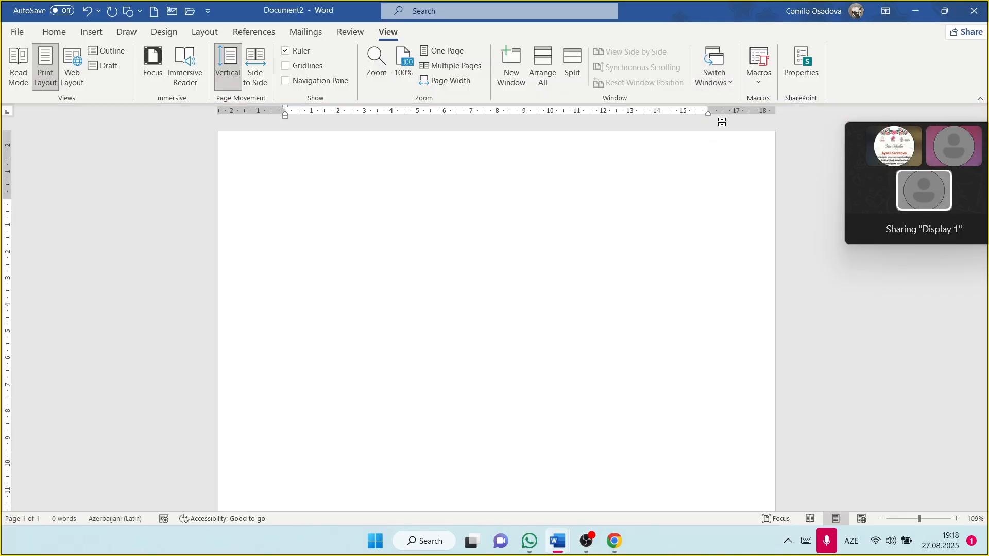
{"action": "left_click", "coordinate": [721, 75]}
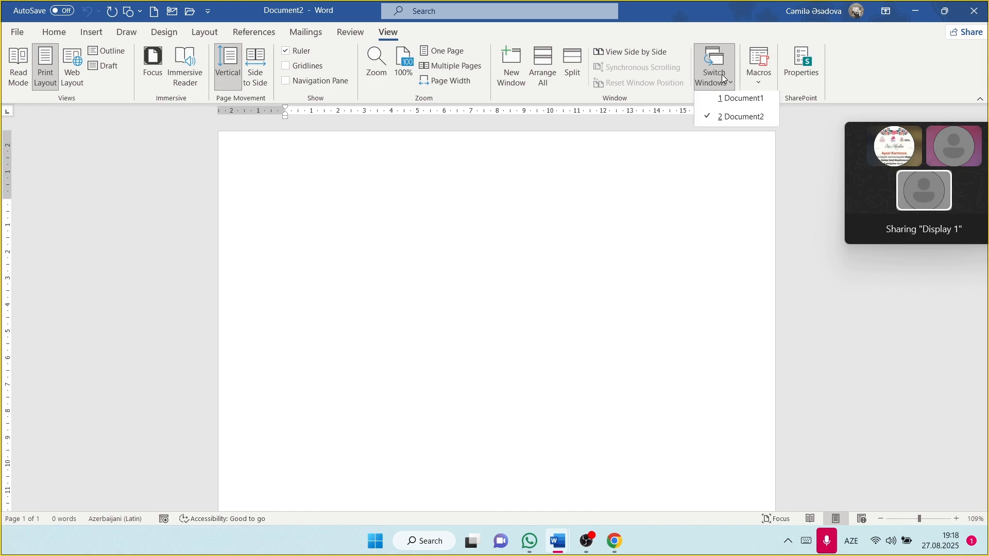
{"action": "left_click", "coordinate": [721, 100]}
{"action": "scroll", "coordinate": [515, 259], "scroll_direction": "up", "scroll_amount": 15}
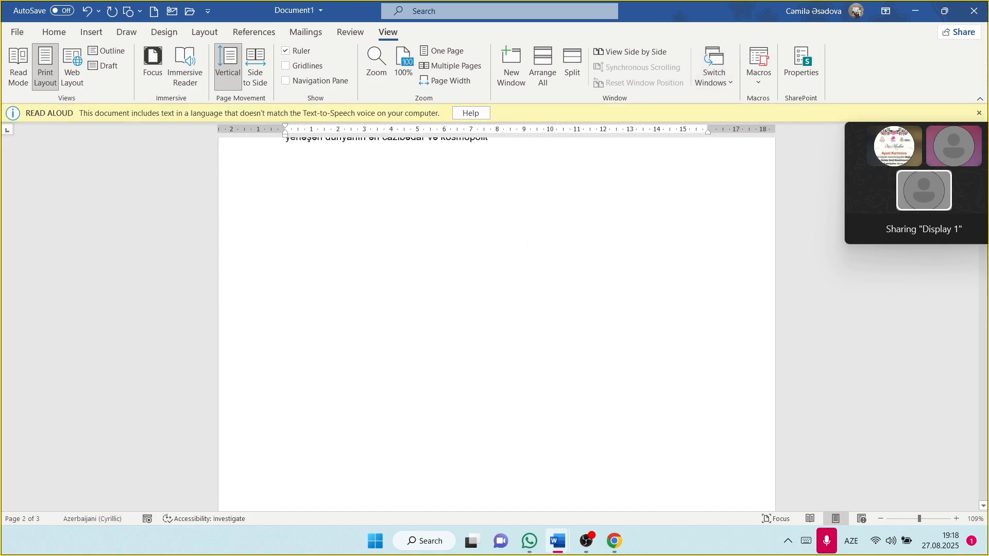
Step: Open the Macros dialog, try Create without a name, and dismiss the invalid-name warning
{"action": "left_click", "coordinate": [763, 64]}
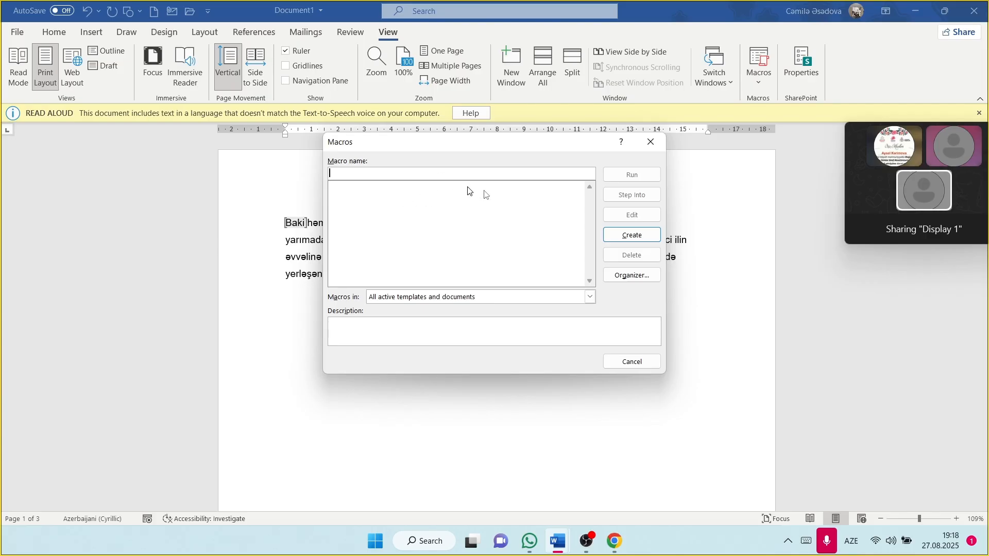
{"action": "left_click", "coordinate": [627, 235]}
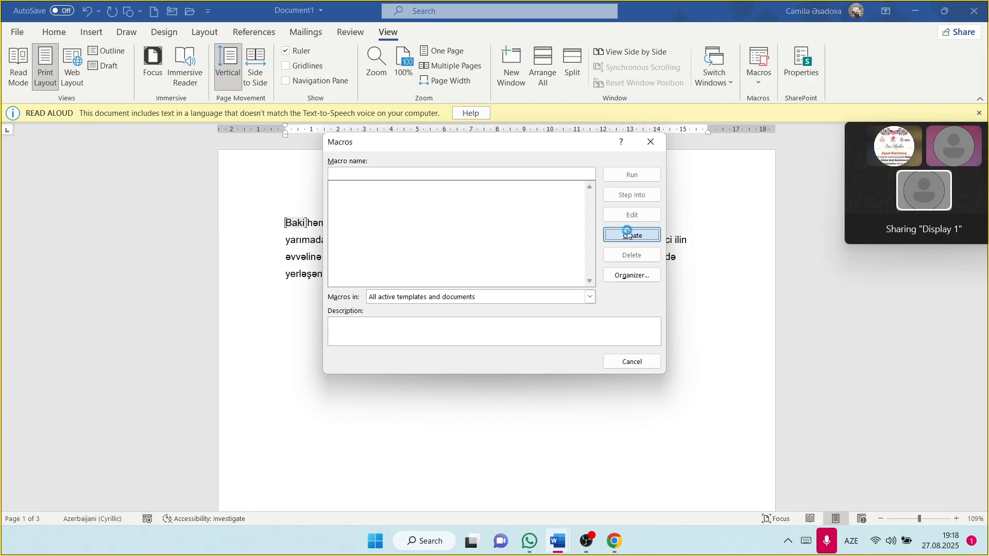
{"action": "left_click", "coordinate": [507, 308]}
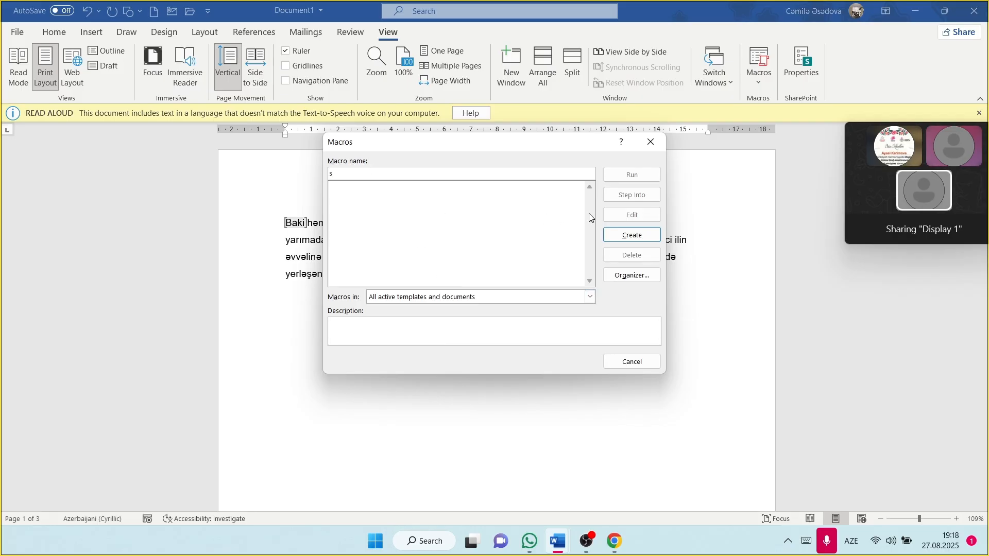
Step: Create the macro s in NewMacros with a 'ctrl C' line, then return to the Baku document
{"action": "left_click", "coordinate": [633, 235]}
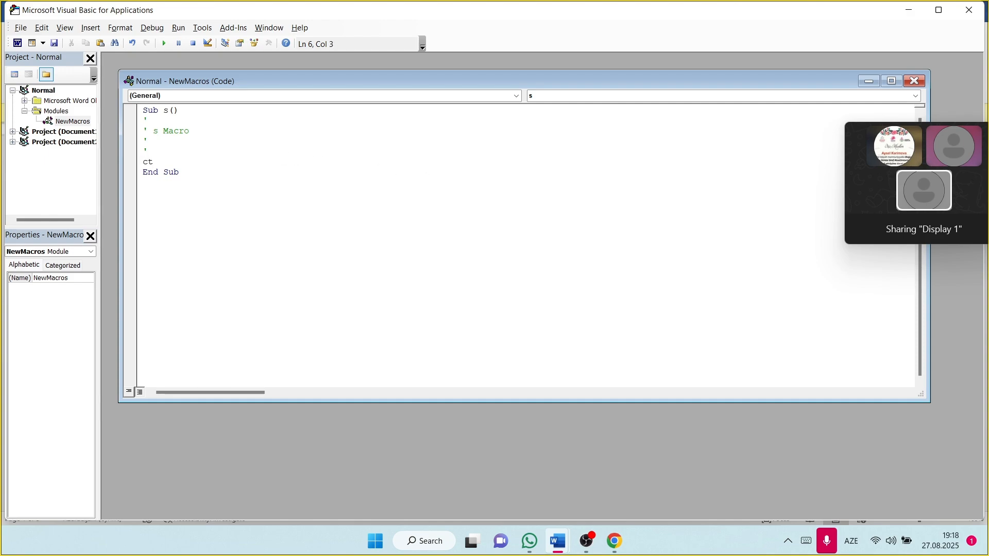
{"action": "key", "text": "Caps_Lock"}
{"action": "left_click", "coordinate": [969, 10]}
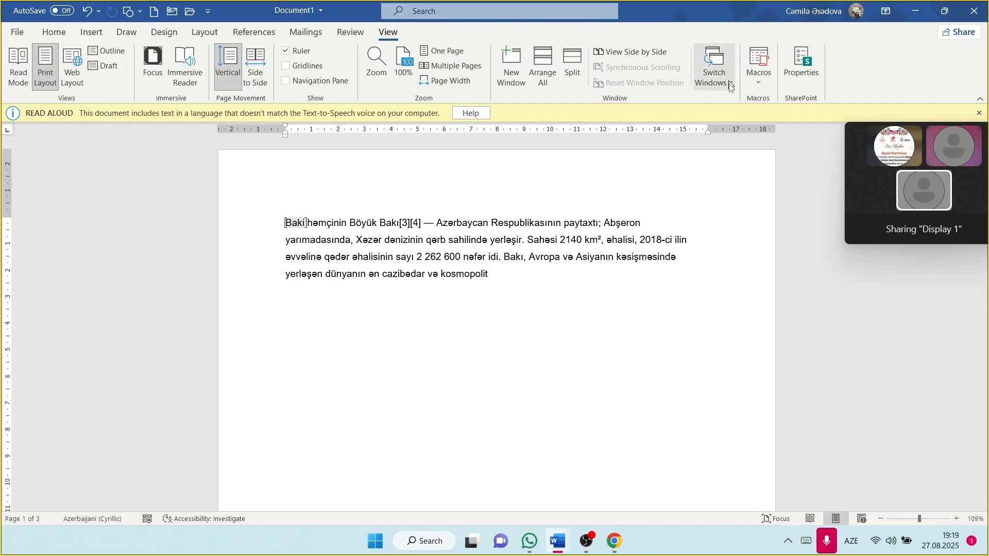
Step: Check the Baku document's properties (3 pages, 168 words), then switch to OBS Studio
{"action": "left_click", "coordinate": [802, 63]}
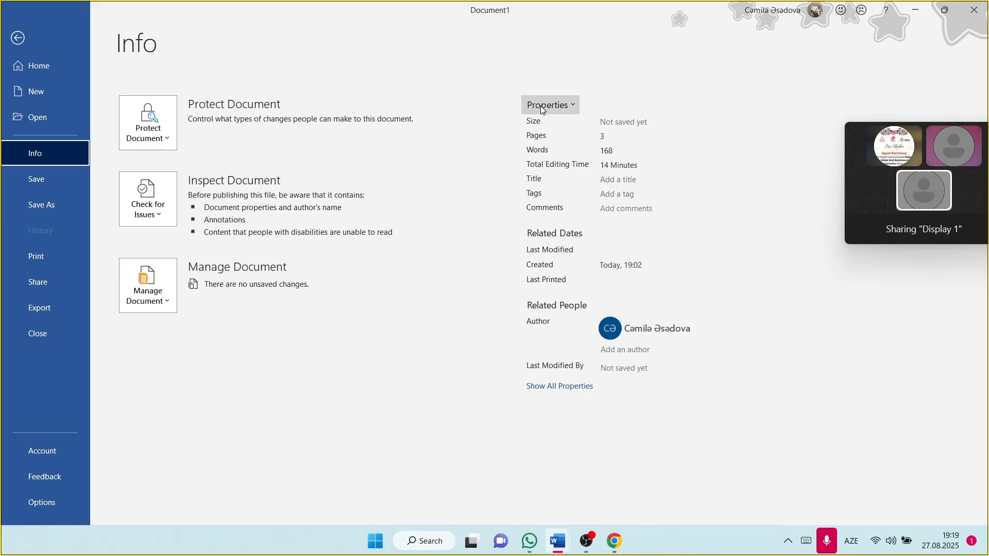
{"action": "left_click", "coordinate": [21, 37]}
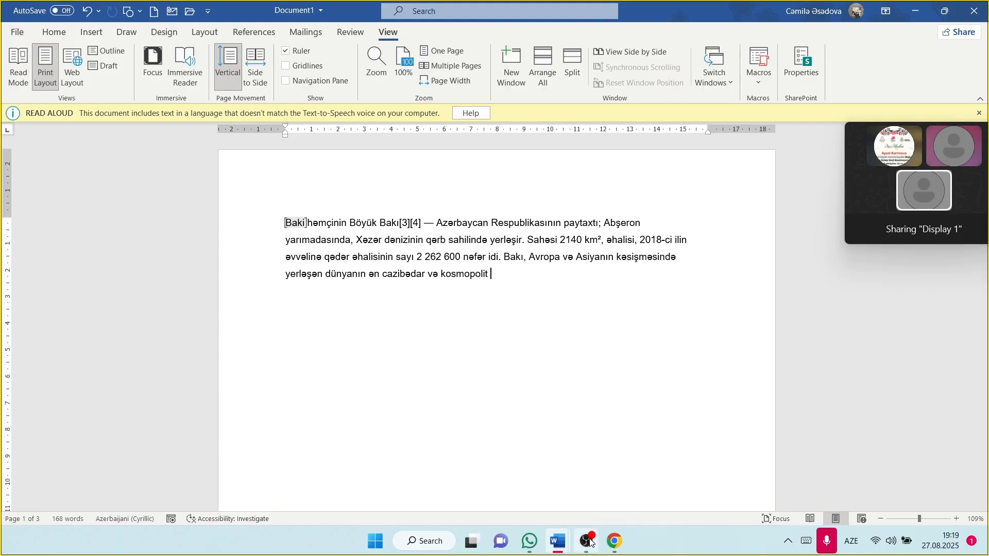
{"action": "mouse_move", "coordinate": [588, 541]}
{"action": "left_click", "coordinate": [604, 496]}
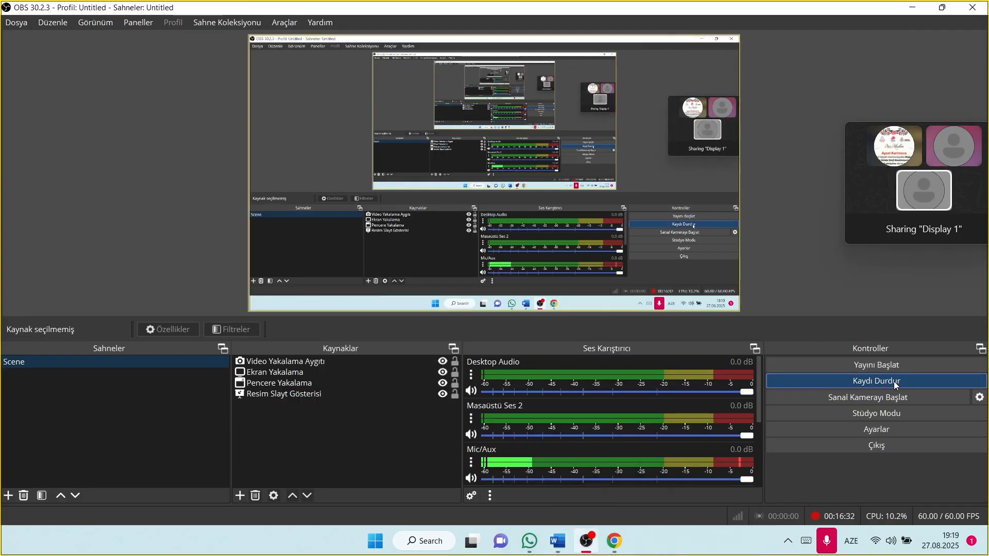